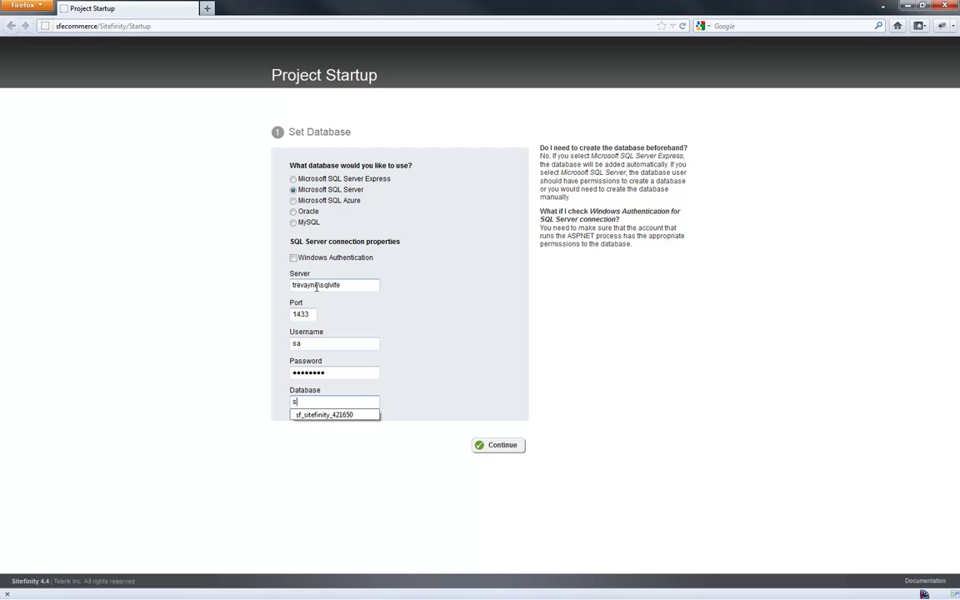
- Enter sfecommerce as the SQL Server database name and submit the connection settings
{"action": "type", "text": "commerce"}
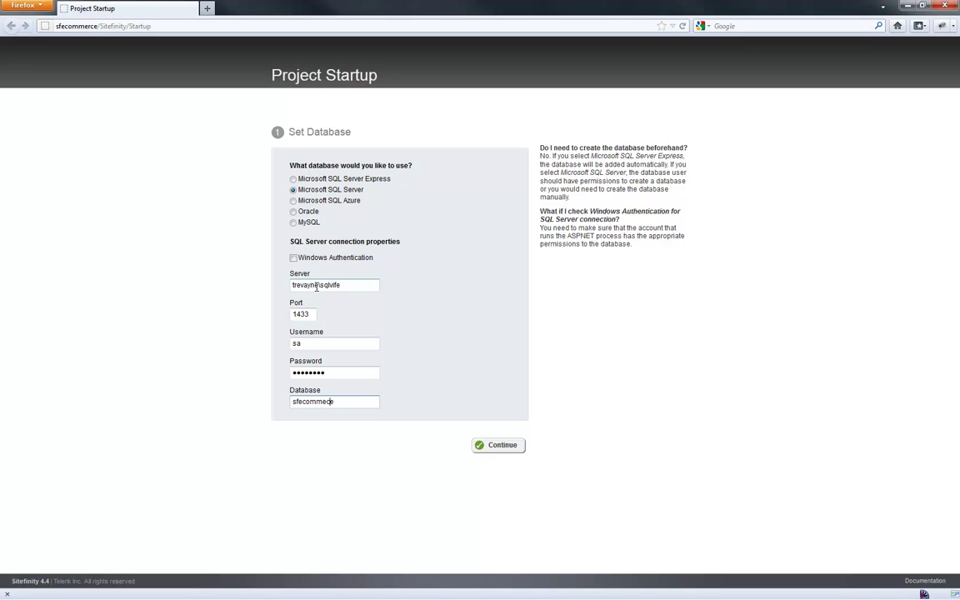
{"action": "left_click", "coordinate": [500, 451]}
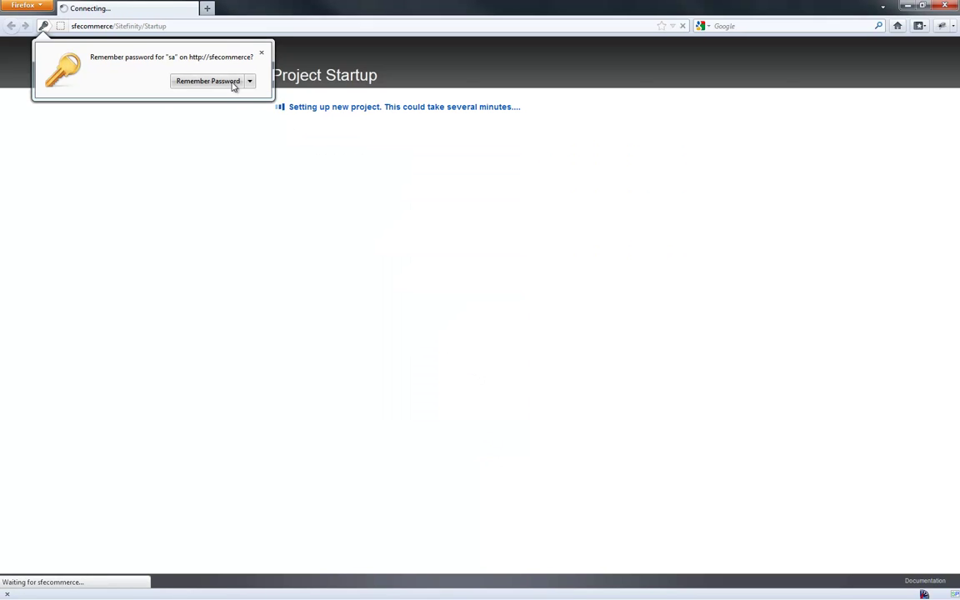
- Let the browser save the database password and enter the administrator name Web Administrator
{"action": "left_click", "coordinate": [205, 81]}
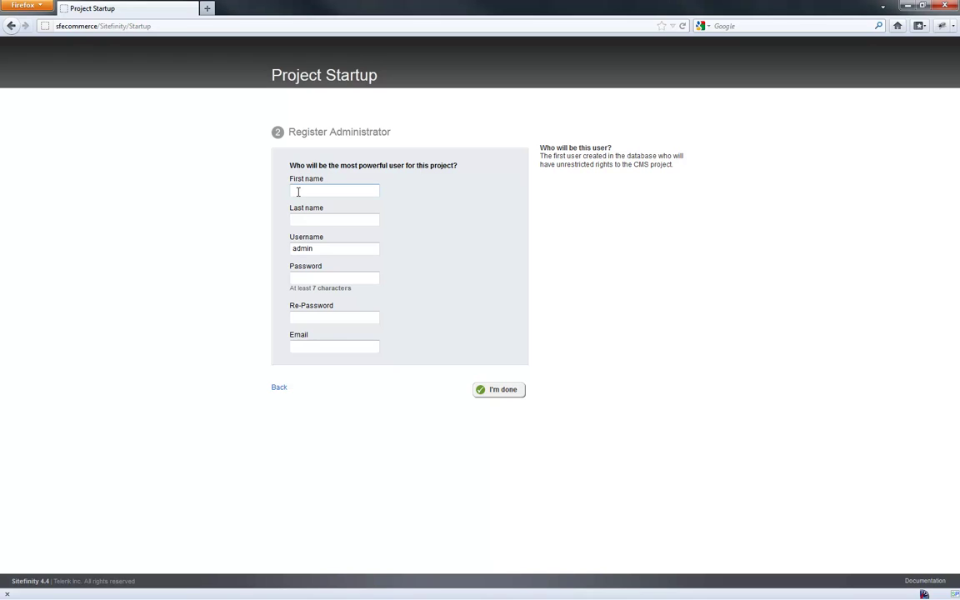
{"action": "left_click", "coordinate": [298, 191]}
{"action": "type", "text": "Web"}
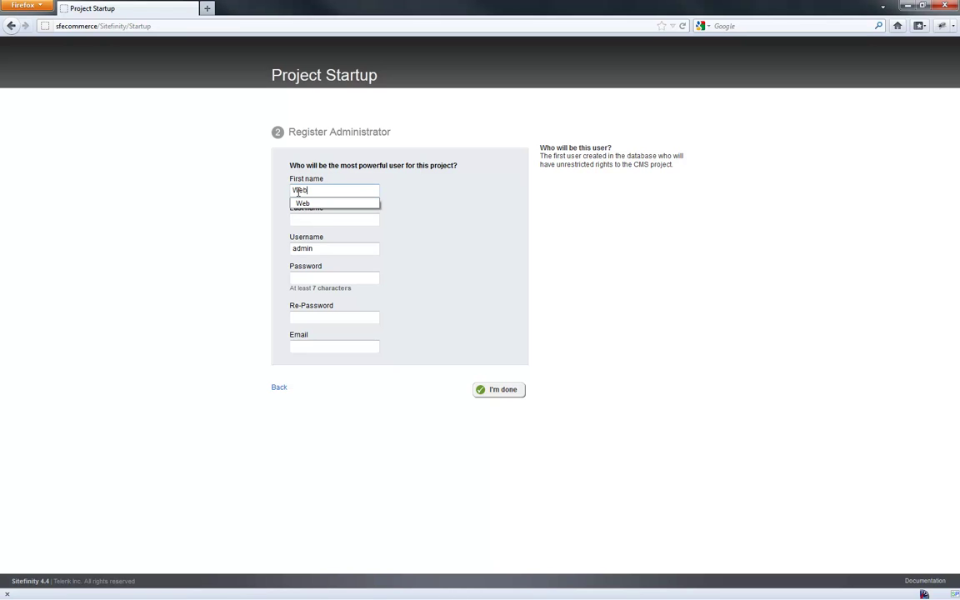
{"action": "key", "text": "Tab"}
{"action": "type", "text": "A"}
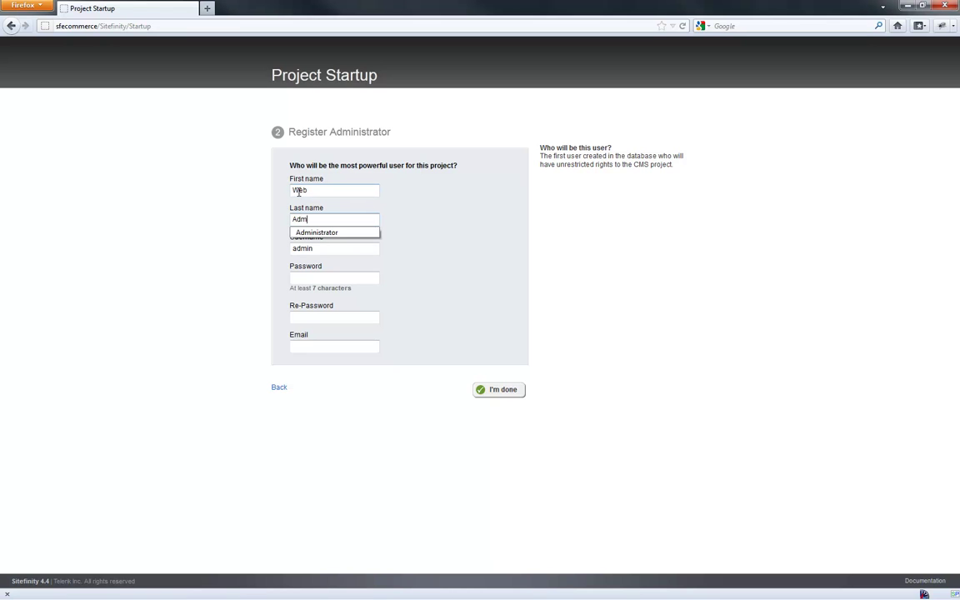
{"action": "type", "text": "dmin"}
{"action": "key", "text": "Down"}
{"action": "key", "text": "Tab"}
- Fill in username admin, the administrator password twice and an e-mail address, then submit
{"action": "key", "text": "Tab"}
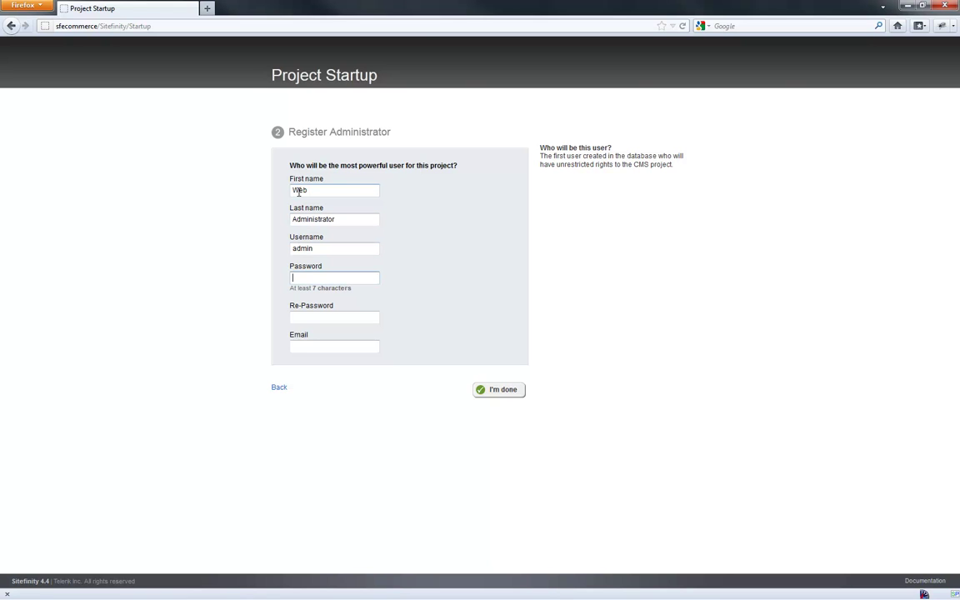
{"action": "type", "text": "password"}
{"action": "key", "text": "Tab"}
{"action": "type", "text": "password"}
{"action": "key", "text": "Tab"}
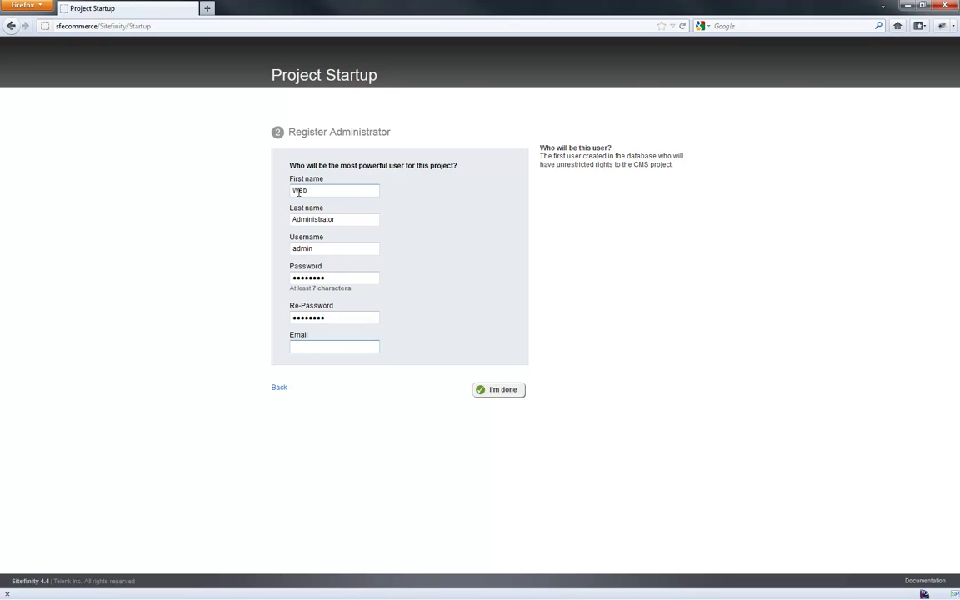
{"action": "left_click", "coordinate": [499, 392]}
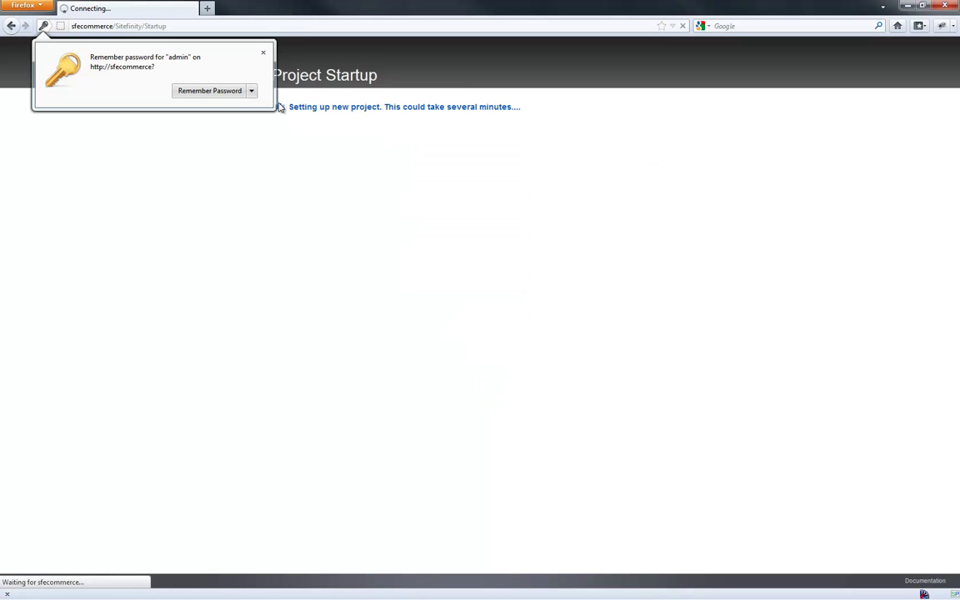
- Log out of the backend and sign back in with the saved admin credentials
{"action": "left_click", "coordinate": [210, 93]}
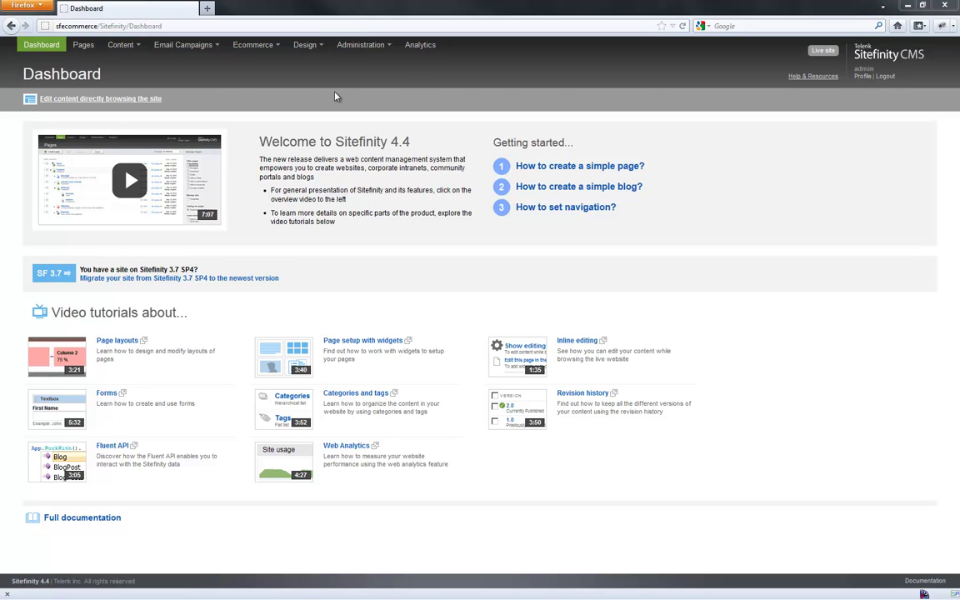
{"action": "left_click", "coordinate": [885, 76]}
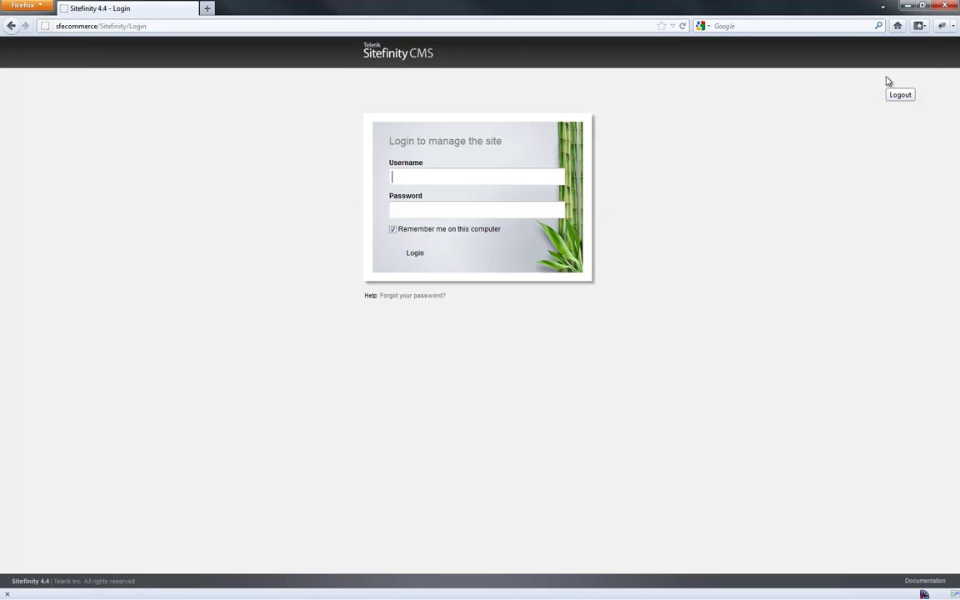
{"action": "left_click", "coordinate": [515, 177]}
{"action": "left_click", "coordinate": [441, 203]}
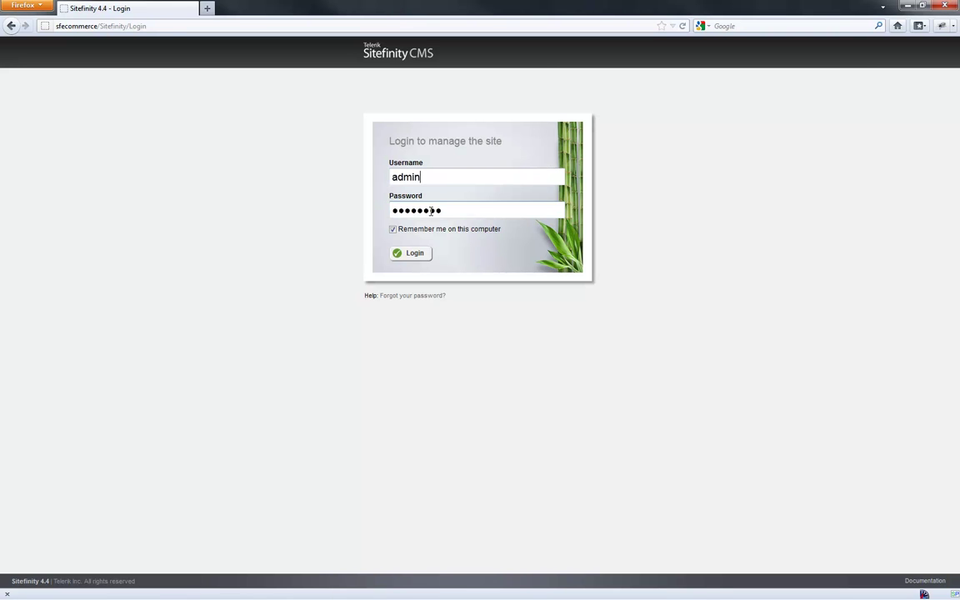
{"action": "left_click", "coordinate": [415, 255]}
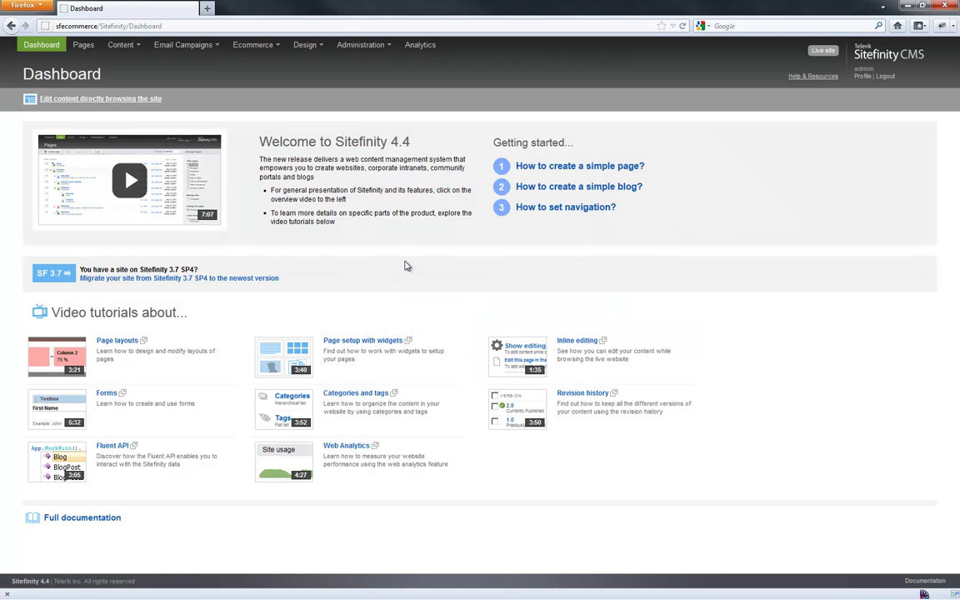
- Open the SMTP email settings under Advanced > System settings
{"action": "left_click", "coordinate": [376, 45]}
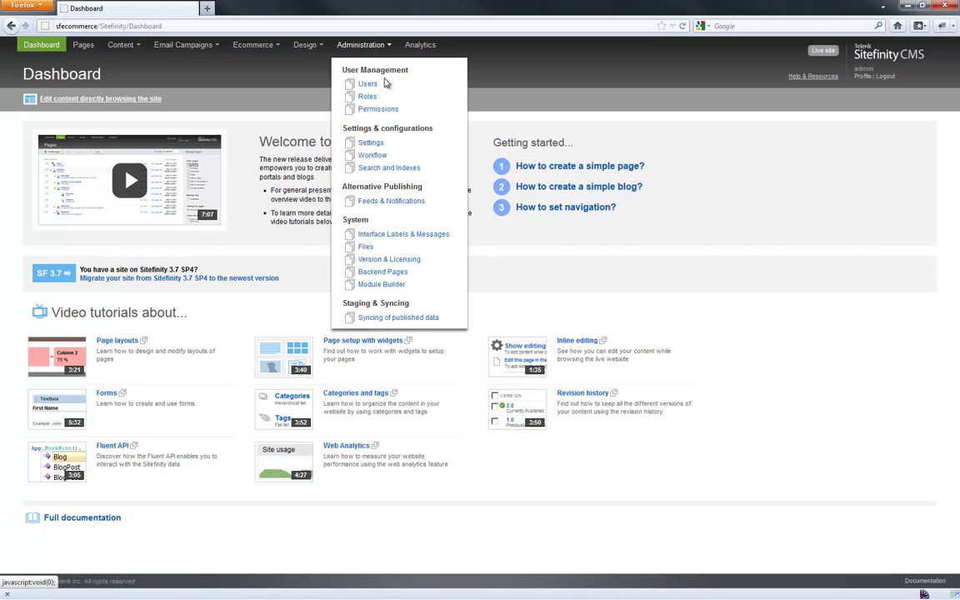
{"action": "left_click", "coordinate": [371, 145]}
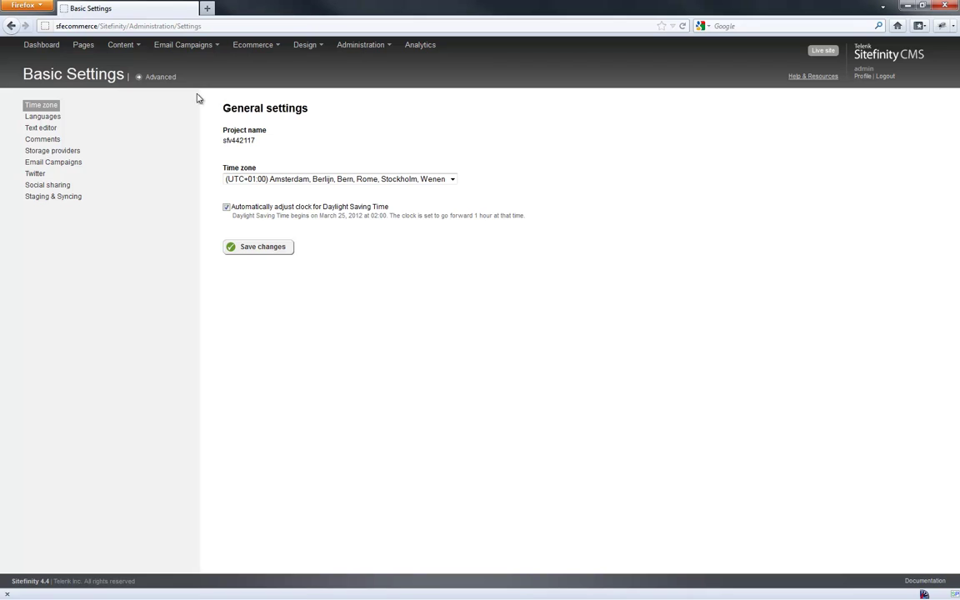
{"action": "left_click", "coordinate": [170, 82]}
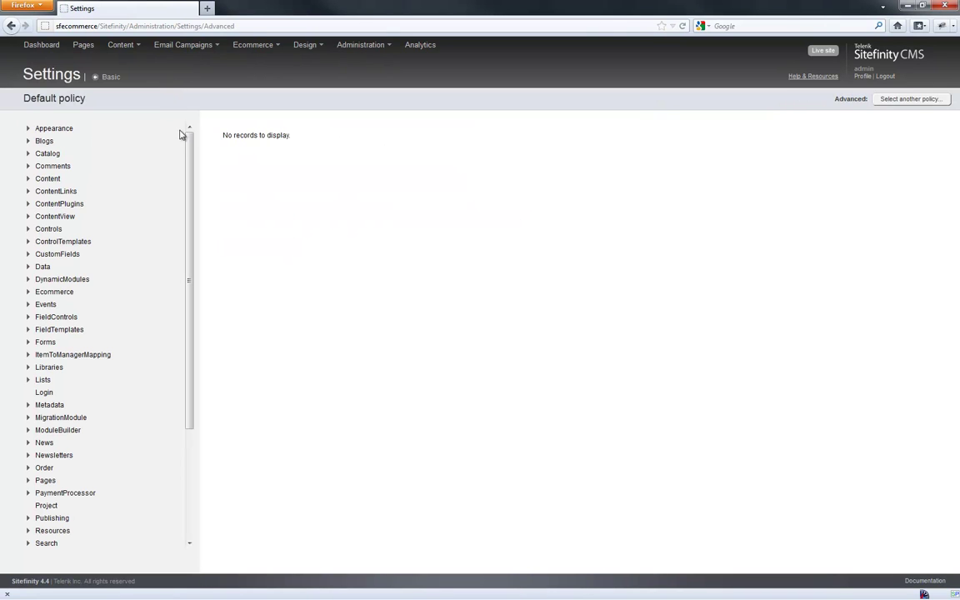
{"action": "left_click_drag", "start_coordinate": [188, 130], "coordinate": [180, 279]}
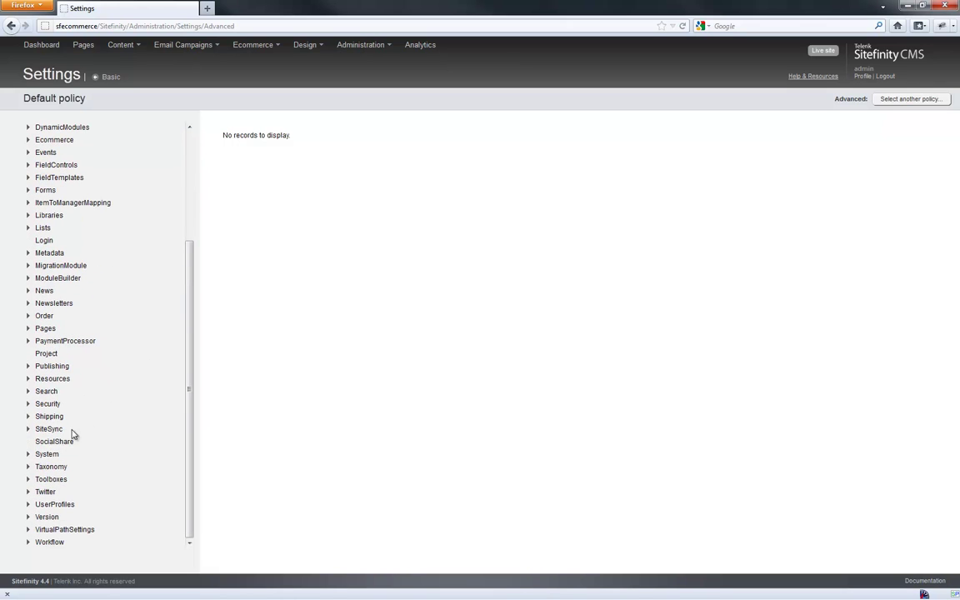
{"action": "left_click", "coordinate": [42, 457]}
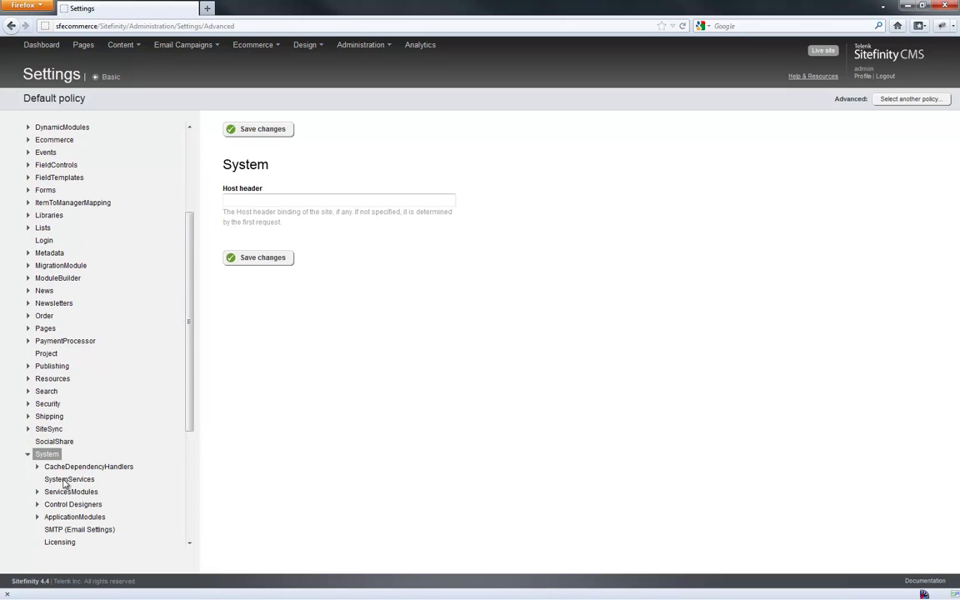
{"action": "left_click", "coordinate": [62, 534]}
- Keep host 127.0.0.1, enter an SMTP username, password and default sender address, then save
{"action": "left_click", "coordinate": [254, 210]}
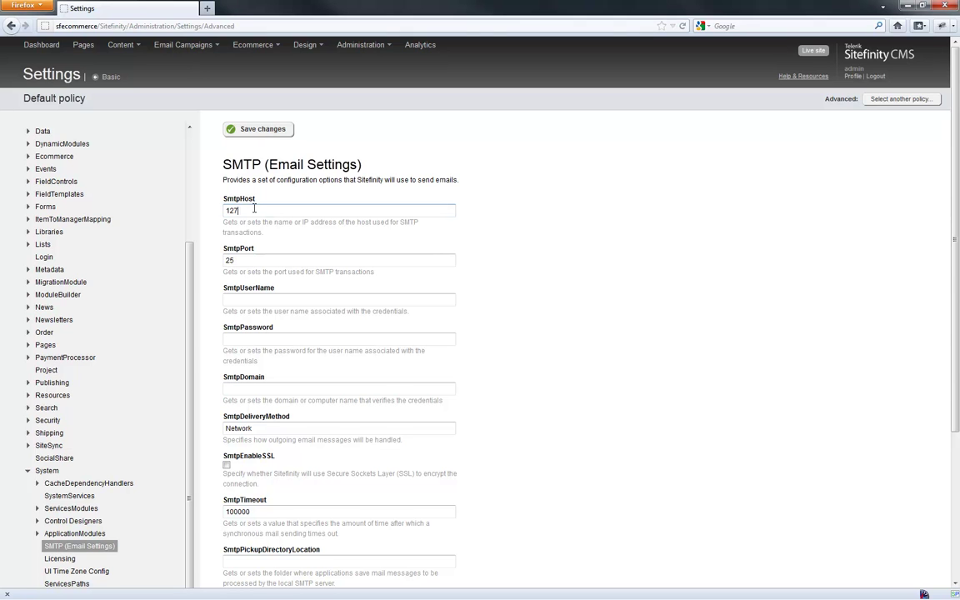
{"action": "key", "text": "Tab"}
{"action": "key", "text": "Tab"}
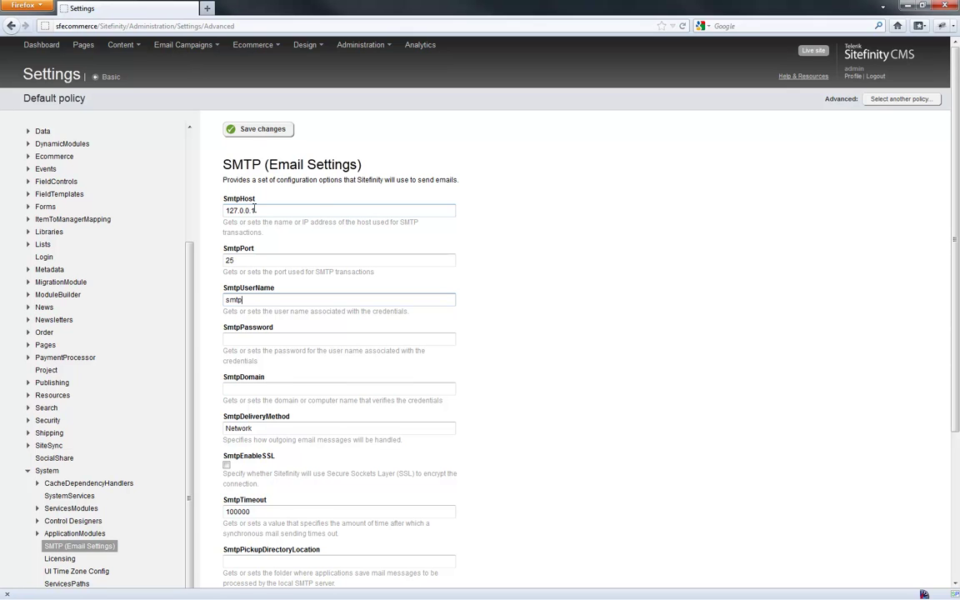
{"action": "type", "text": "smtpusername"}
{"action": "key", "text": "Tab"}
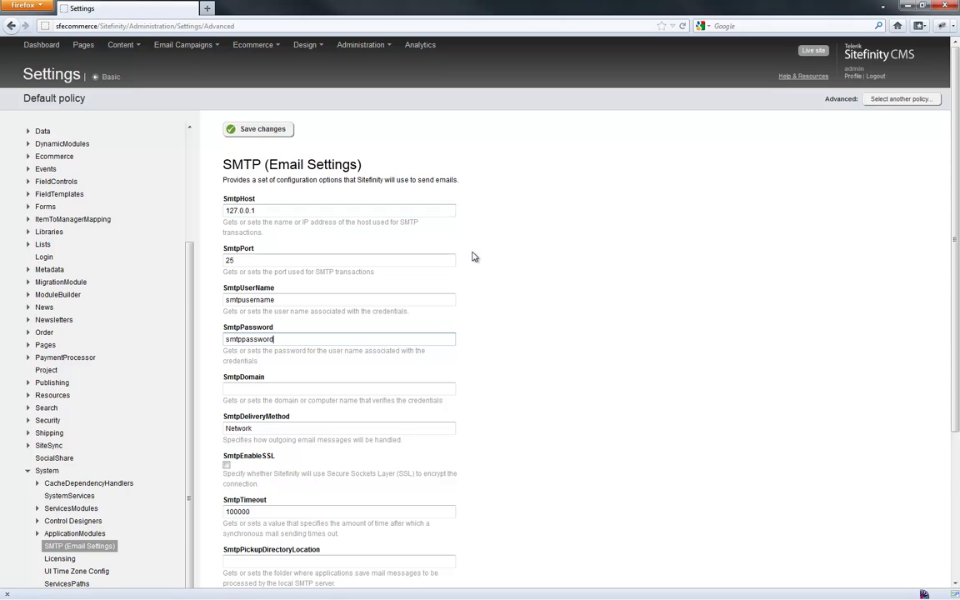
{"action": "scroll", "coordinate": [472, 255], "scroll_direction": "down", "scroll_amount": 5}
{"action": "left_click", "coordinate": [282, 408]}
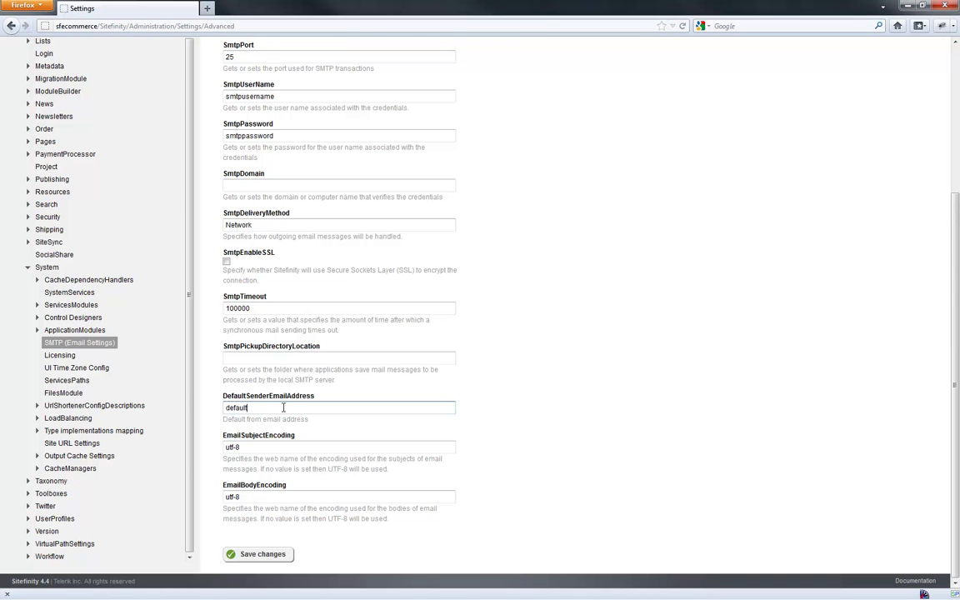
{"action": "type", "text": "default@localhost.nl"}
{"action": "left_click", "coordinate": [262, 554]}
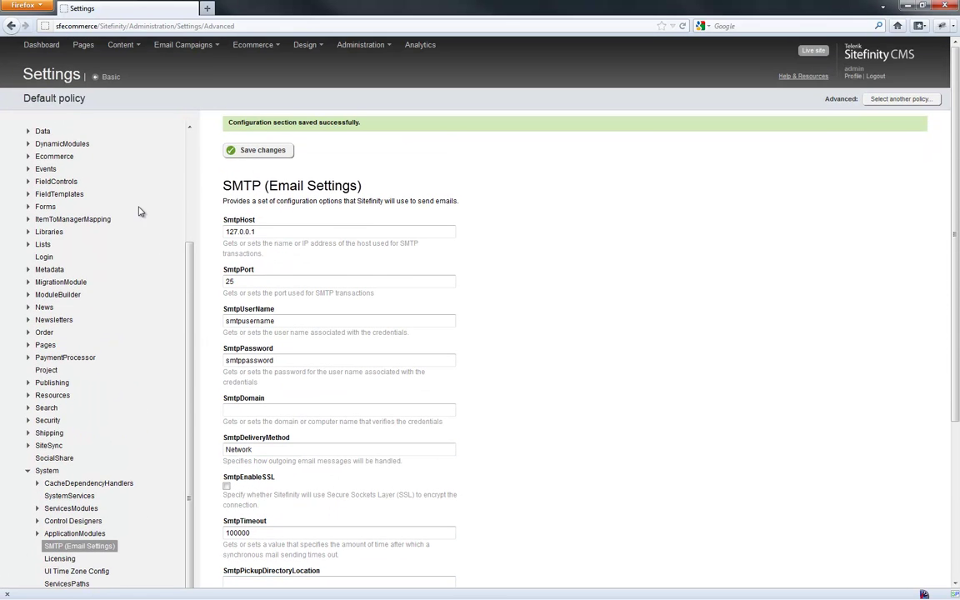
- Set the Ecommerce currency to EUR and the default mass unit to kg
{"action": "left_click", "coordinate": [53, 157]}
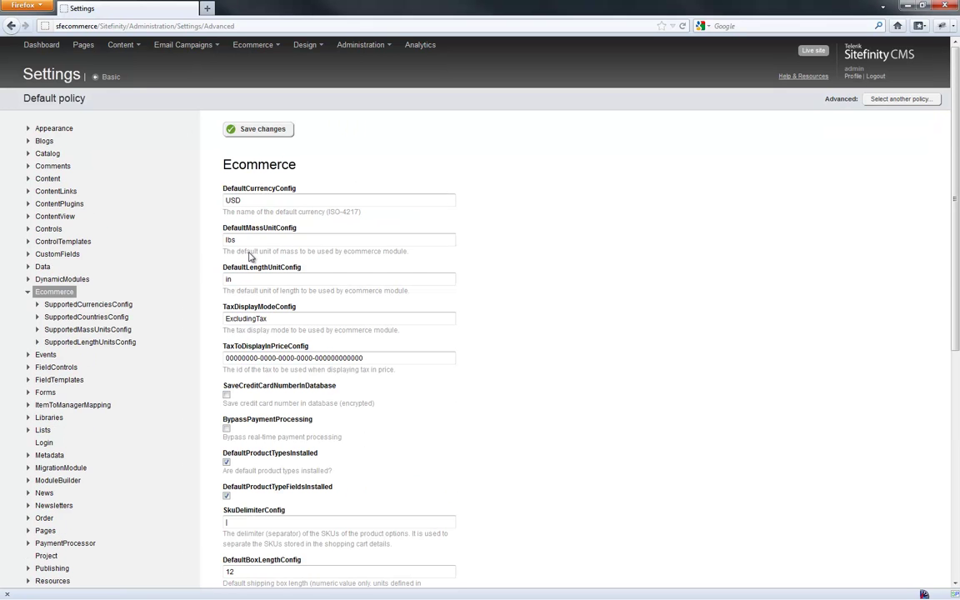
{"action": "left_click_drag", "start_coordinate": [255, 199], "coordinate": [215, 202]}
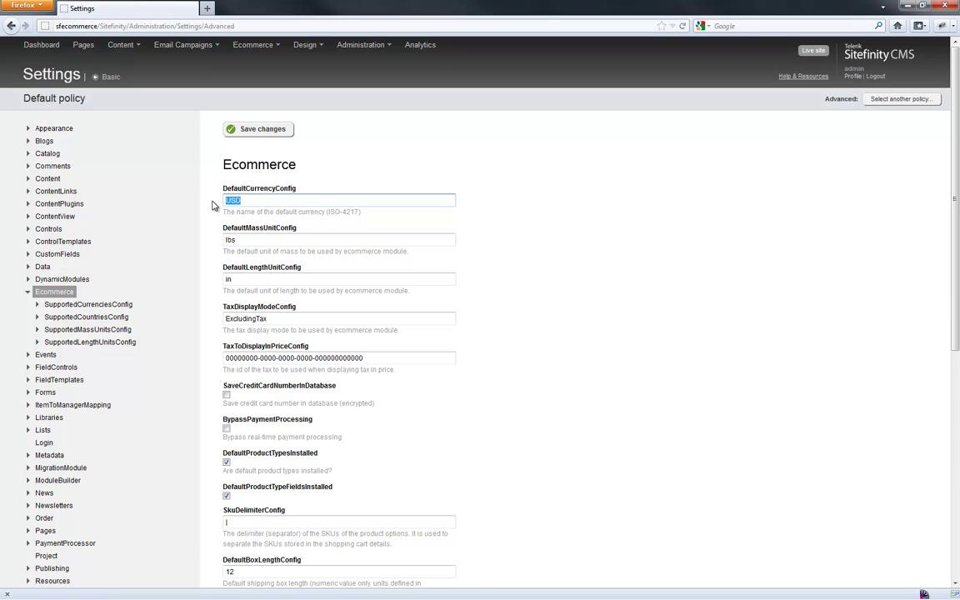
{"action": "type", "text": "EUR"}
{"action": "key", "text": "Tab"}
{"action": "type", "text": "kg"}
{"action": "key", "text": "Tab"}
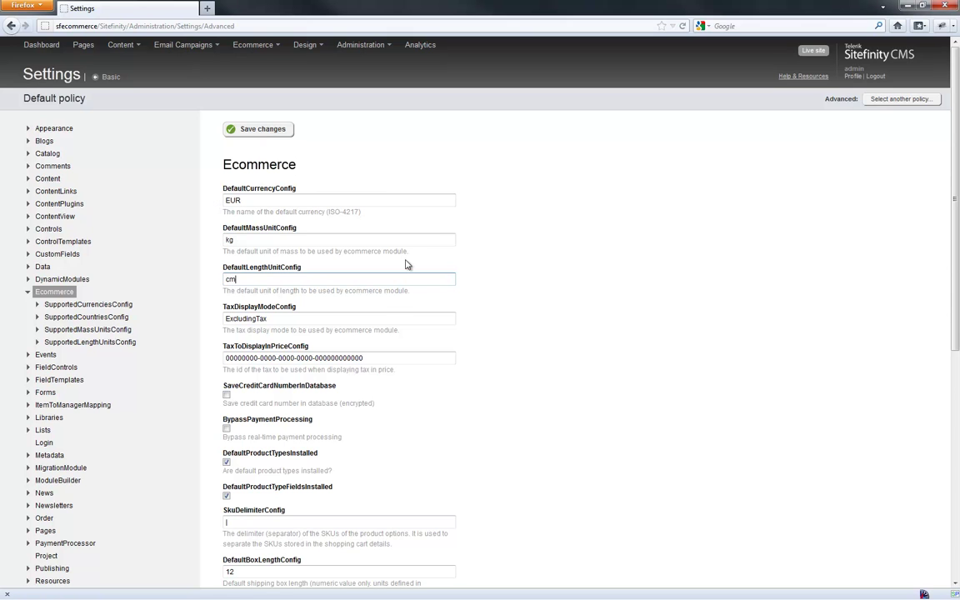
- Set shipping-from country NL, zip 1234, store name StoreName and a merchant e-mail, then save
{"action": "scroll", "coordinate": [506, 318], "scroll_direction": "down", "scroll_amount": 3}
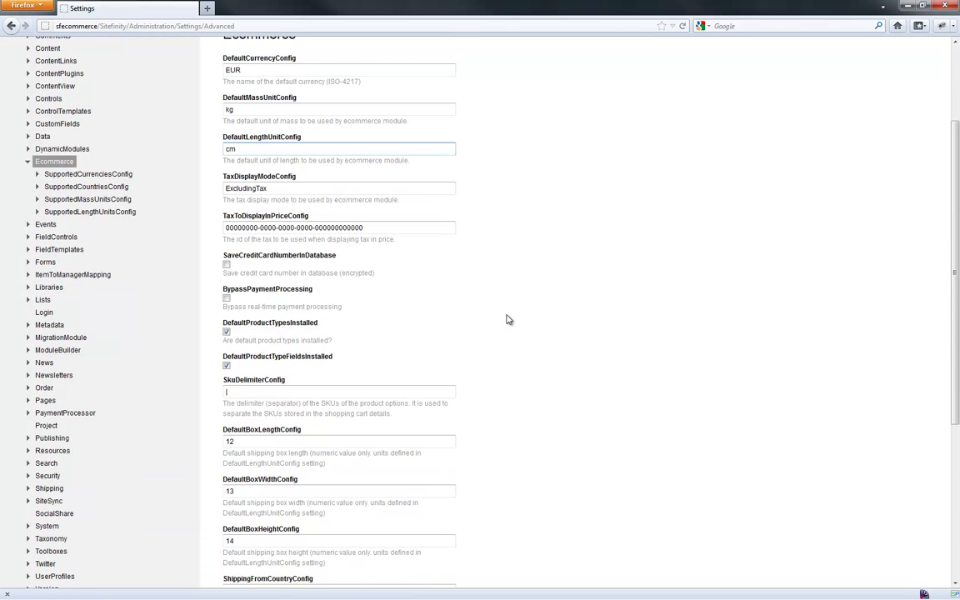
{"action": "scroll", "coordinate": [505, 320], "scroll_direction": "down", "scroll_amount": 5}
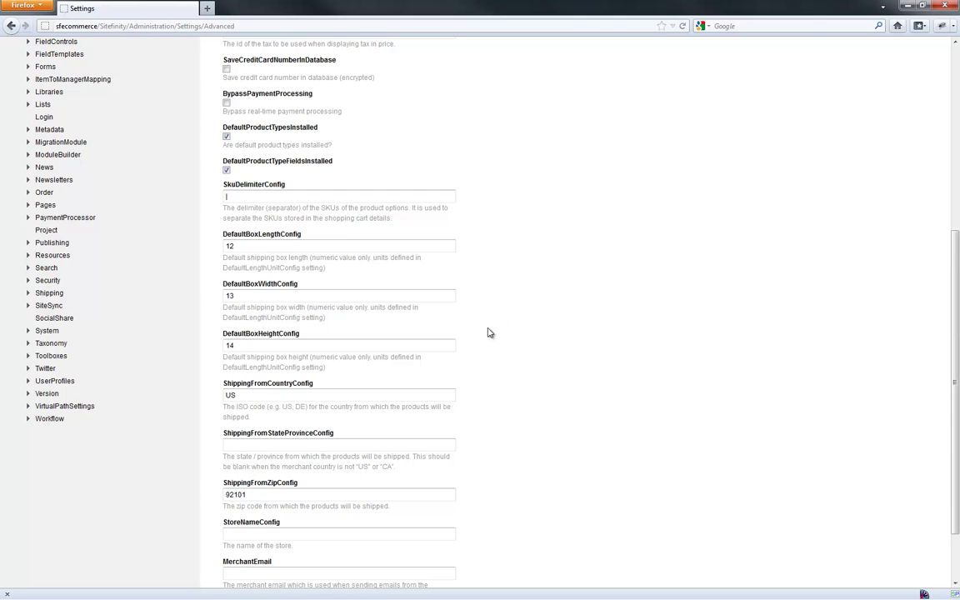
{"action": "double_click", "coordinate": [231, 395]}
{"action": "left_click_drag", "start_coordinate": [231, 395], "coordinate": [225, 398]}
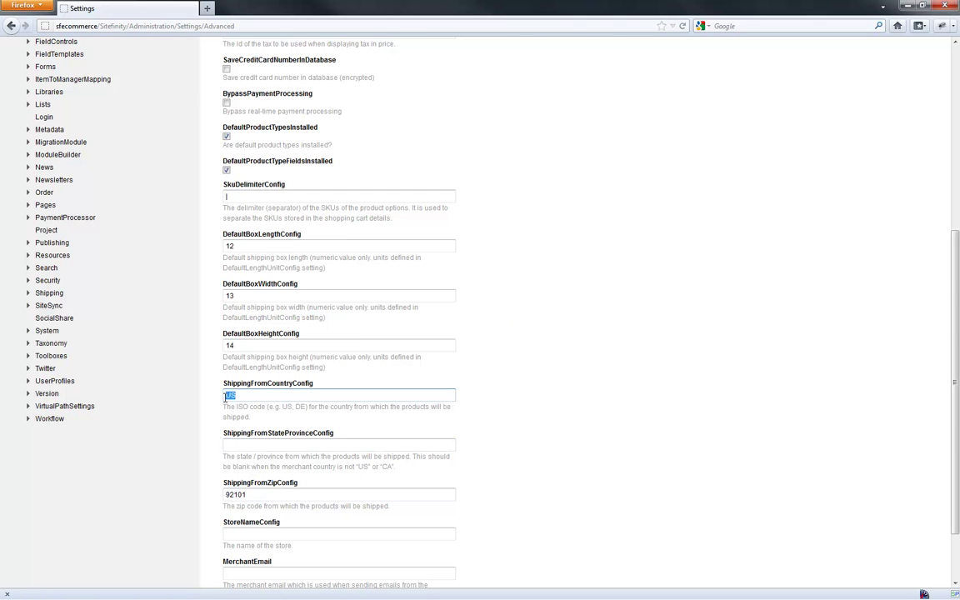
{"action": "type", "text": "N"}
{"action": "key", "text": "Tab"}
{"action": "key", "text": "Tab"}
{"action": "type", "text": "12"}
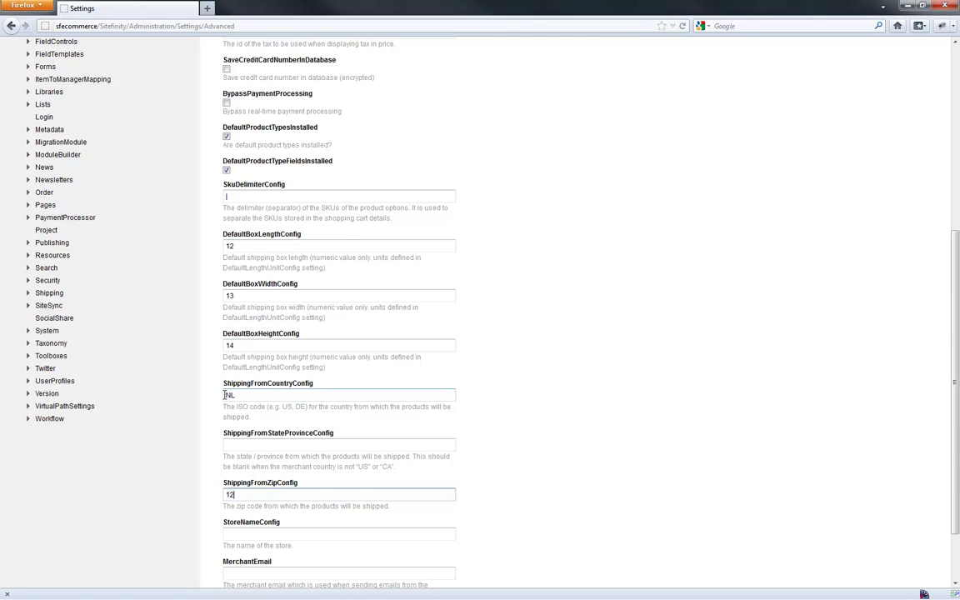
{"action": "type", "text": "34"}
{"action": "key", "text": "Tab"}
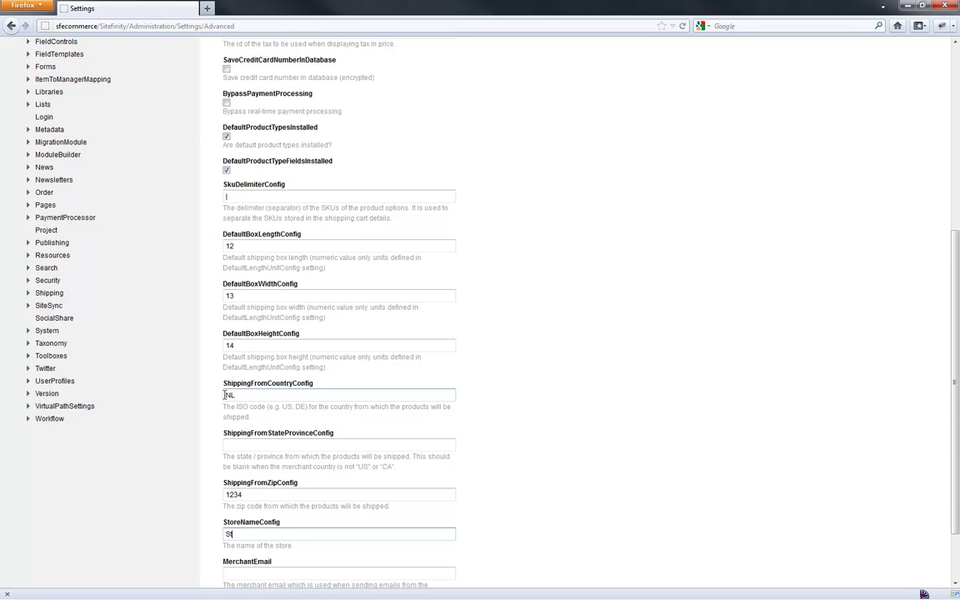
{"action": "key", "text": "Tab"}
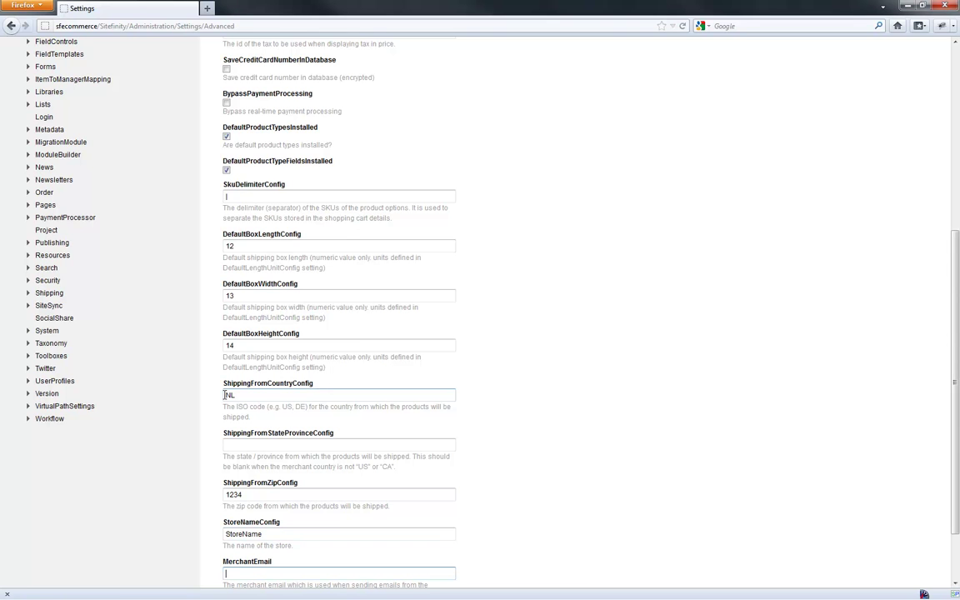
{"action": "type", "text": "StoreName@los"}
{"action": "type", "text": "alhost.nl"}
{"action": "scroll", "coordinate": [225, 395], "scroll_direction": "down", "scroll_amount": 1}
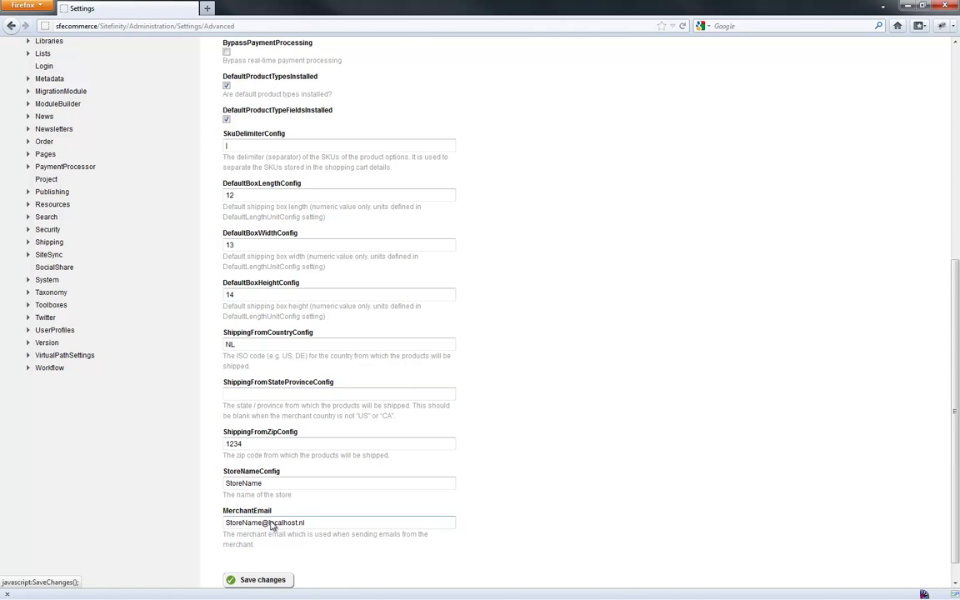
{"action": "left_click", "coordinate": [250, 581]}
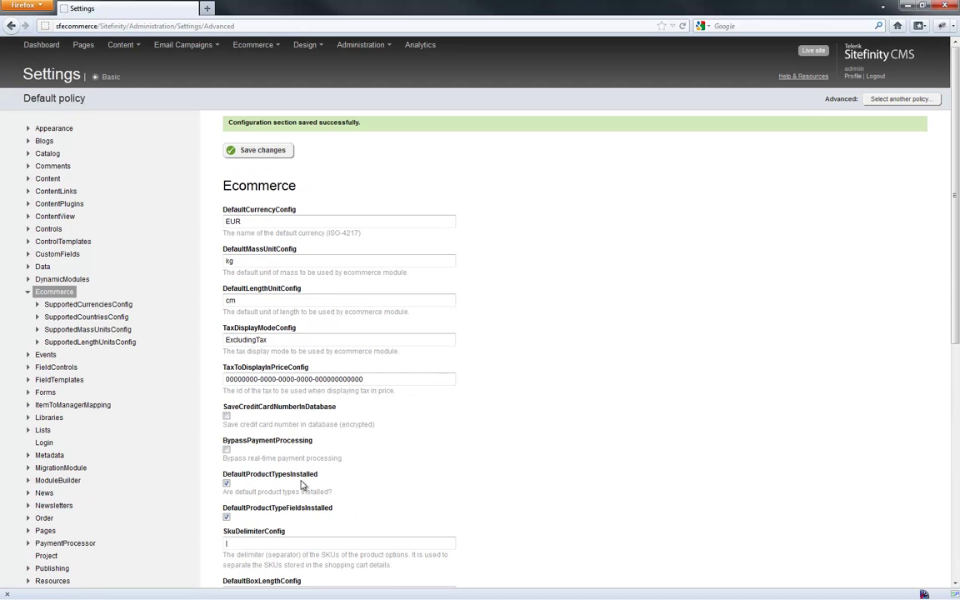
- Add Dutch as a public language next to English, save, and log out
{"action": "left_click", "coordinate": [109, 78]}
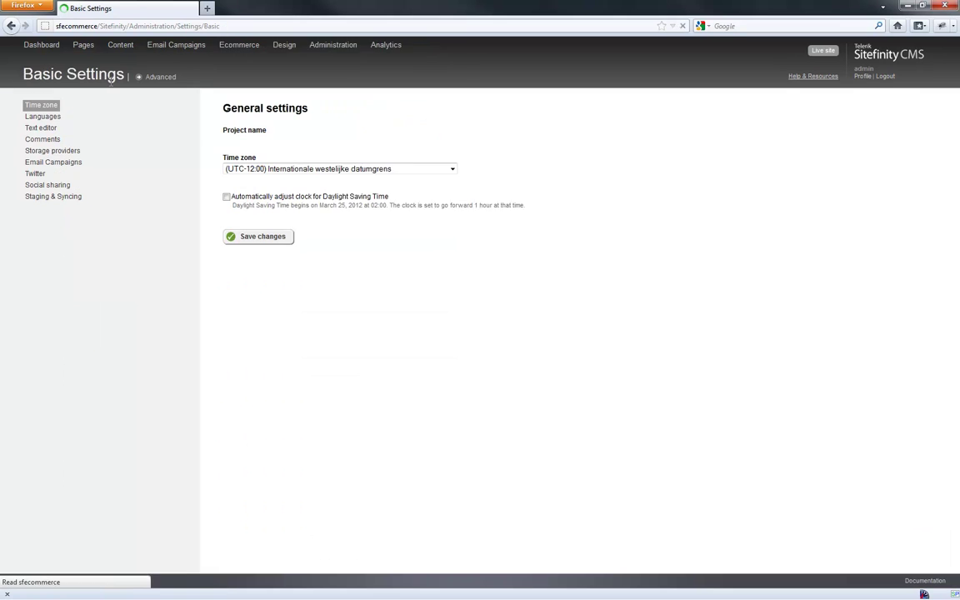
{"action": "left_click", "coordinate": [50, 118]}
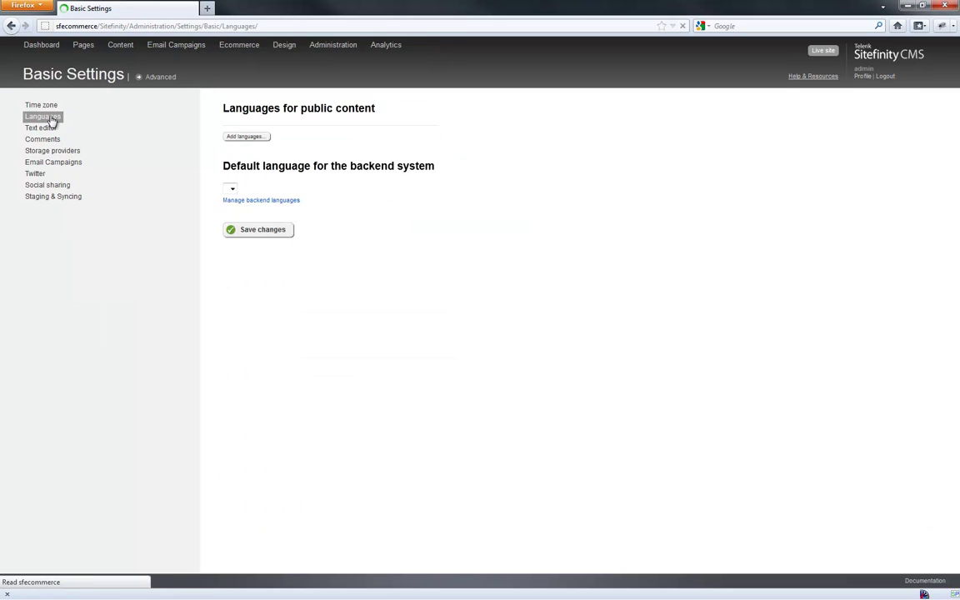
{"action": "left_click", "coordinate": [257, 164]}
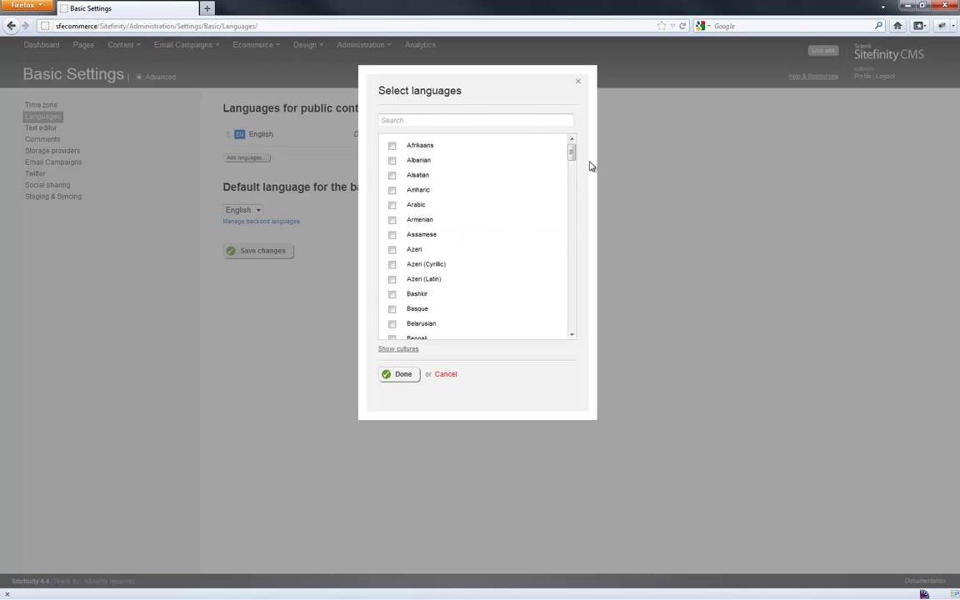
{"action": "left_click_drag", "start_coordinate": [574, 154], "coordinate": [555, 192]}
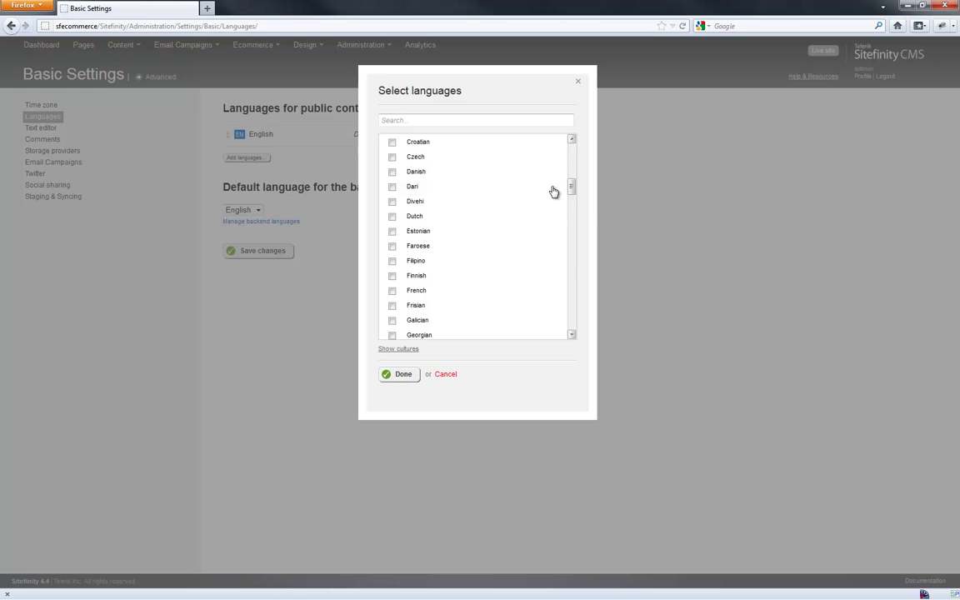
{"action": "left_click", "coordinate": [392, 216]}
{"action": "left_click", "coordinate": [399, 374]}
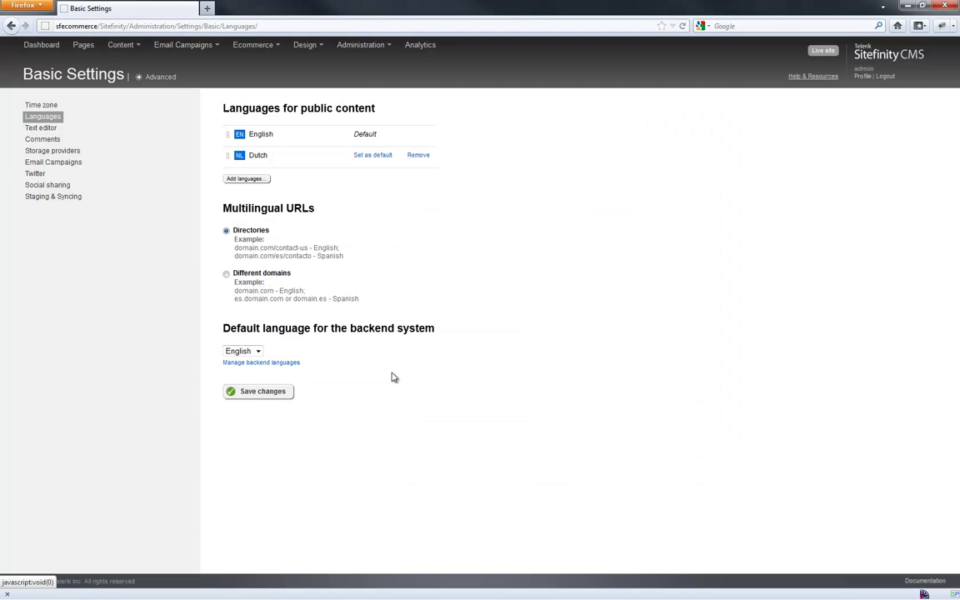
{"action": "left_click", "coordinate": [274, 393]}
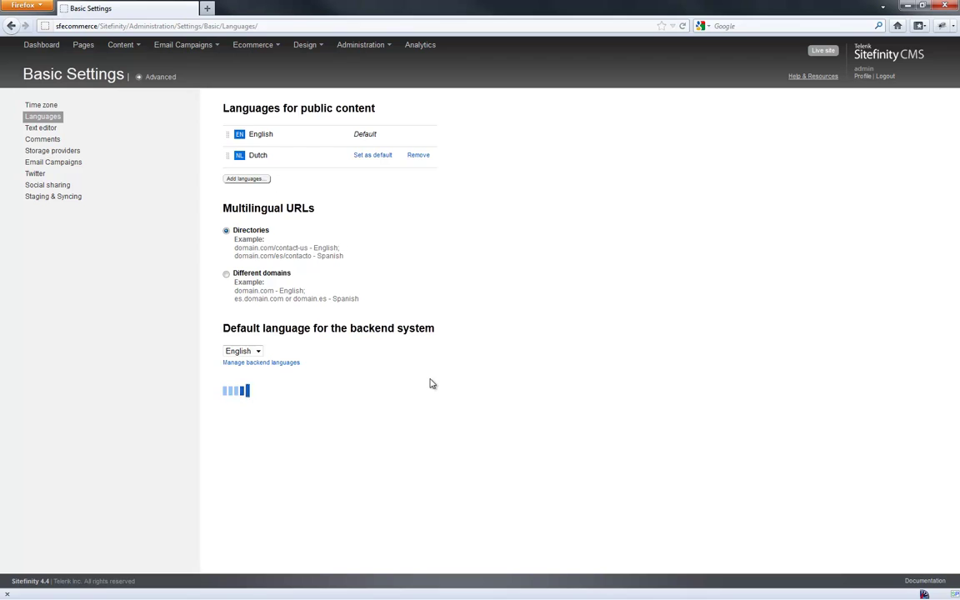
{"action": "left_click", "coordinate": [890, 78]}
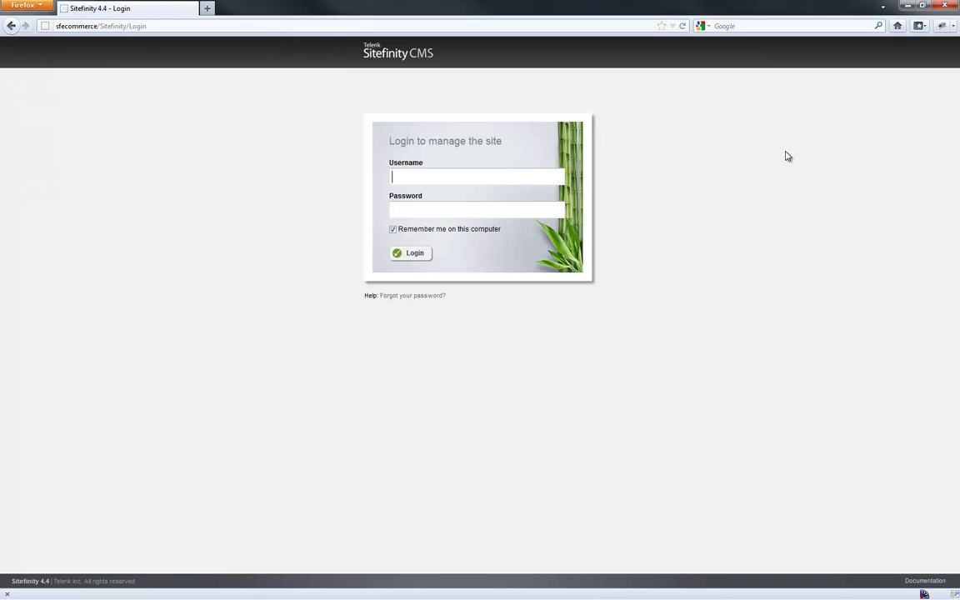
- Log in with the saved admin credentials and open the 1 Column, Header, Footer template
{"action": "left_click", "coordinate": [422, 176]}
{"action": "left_click", "coordinate": [416, 201]}
{"action": "left_click", "coordinate": [412, 255]}
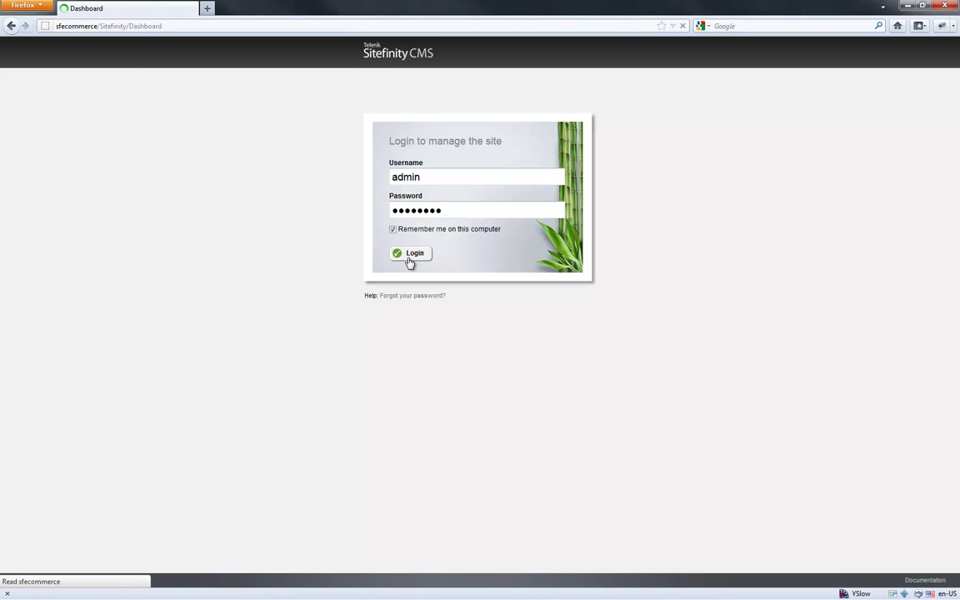
{"action": "mouse_move", "coordinate": [304, 46]}
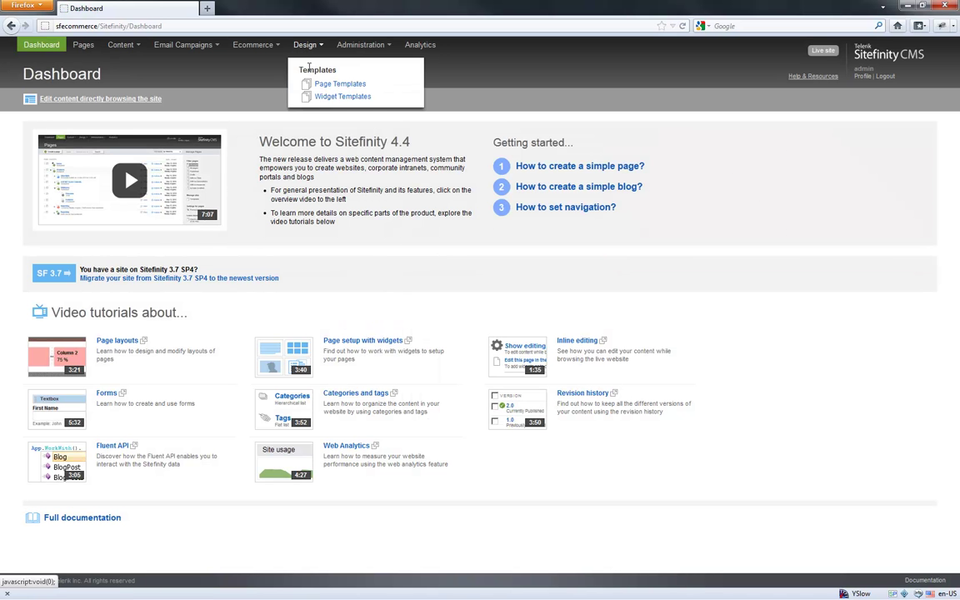
{"action": "left_click", "coordinate": [332, 84]}
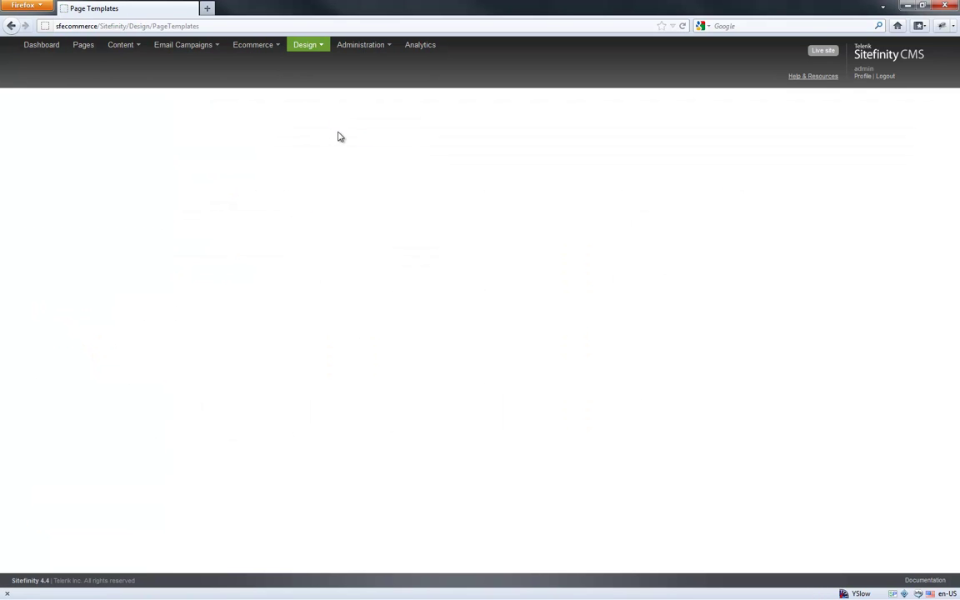
{"action": "left_click", "coordinate": [128, 153]}
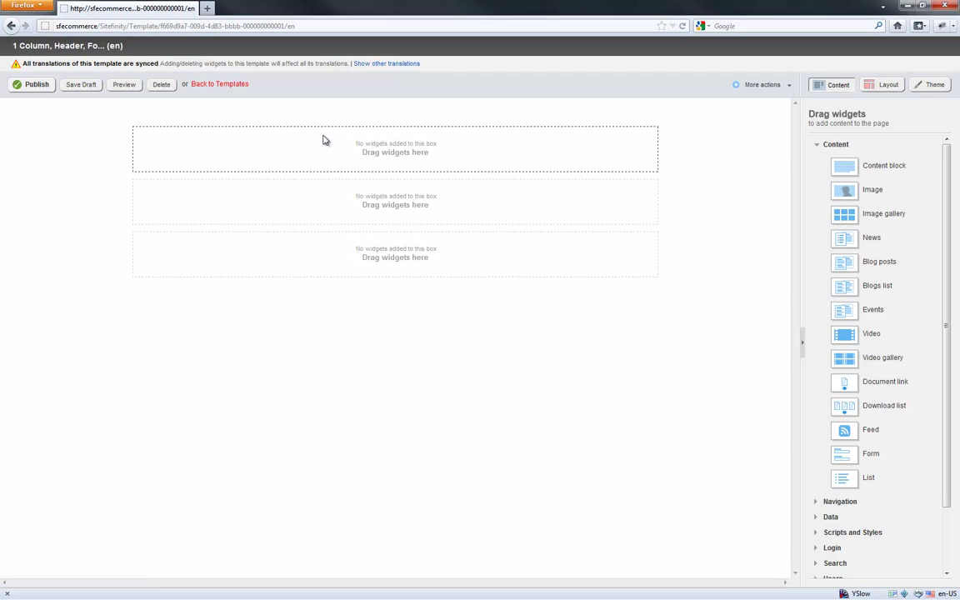
- Add a 75% + 25% row under the header holding Navigation and Language selector widgets
{"action": "left_click", "coordinate": [881, 87]}
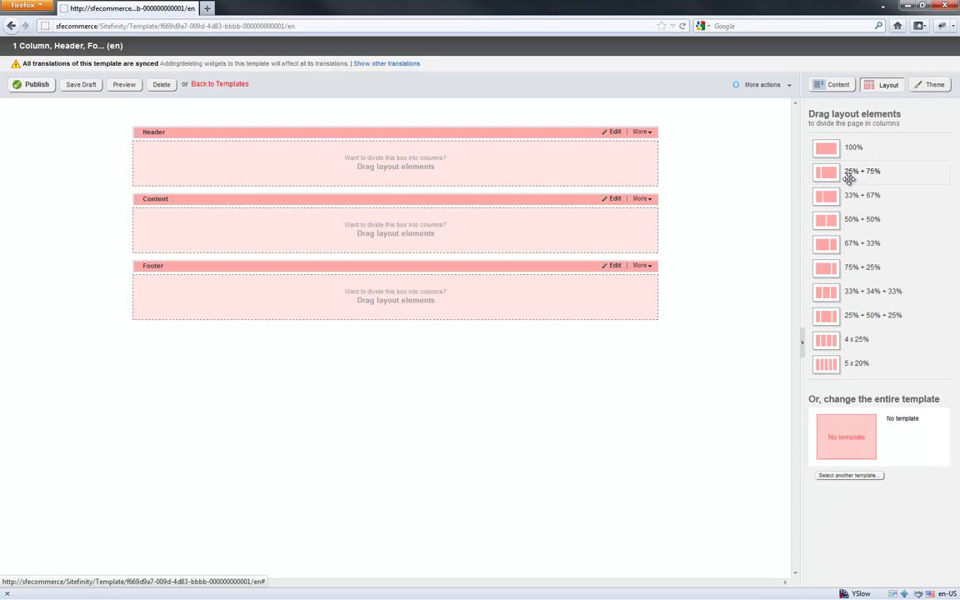
{"action": "left_click_drag", "start_coordinate": [842, 273], "coordinate": [475, 167]}
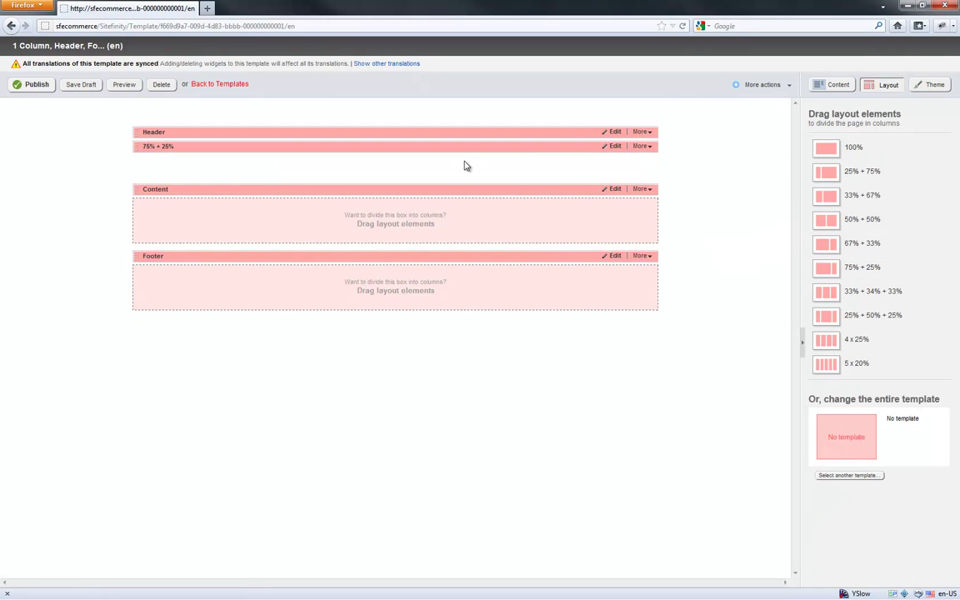
{"action": "left_click", "coordinate": [837, 88]}
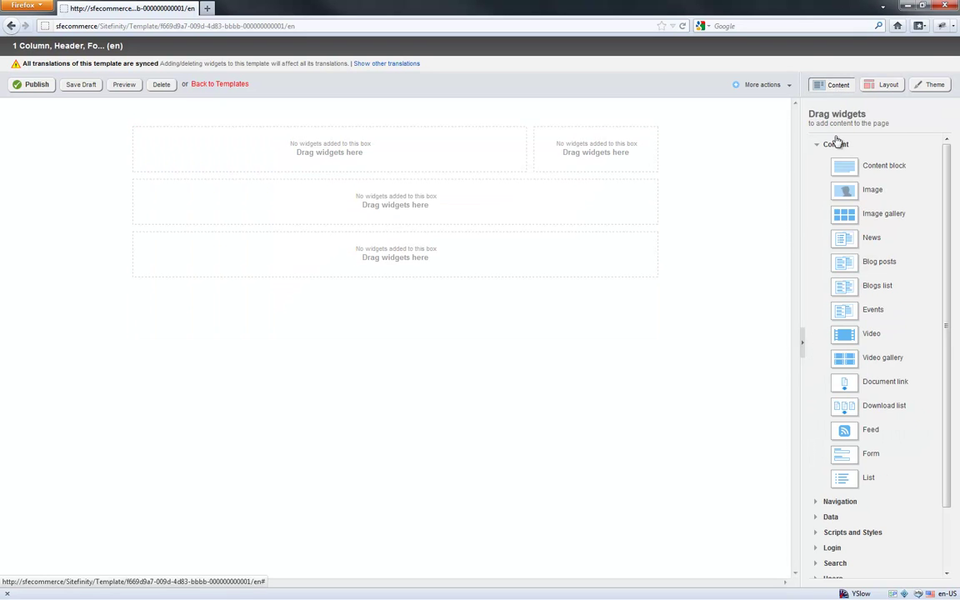
{"action": "left_click", "coordinate": [819, 145]}
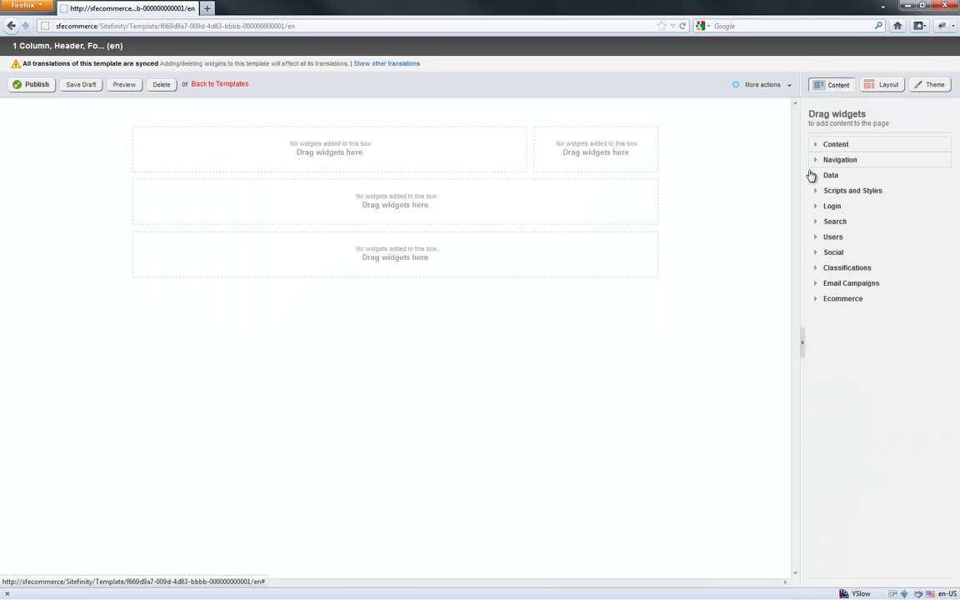
{"action": "left_click", "coordinate": [817, 160]}
{"action": "left_click_drag", "start_coordinate": [825, 188], "coordinate": [417, 160]}
{"action": "left_click_drag", "start_coordinate": [842, 229], "coordinate": [613, 164]}
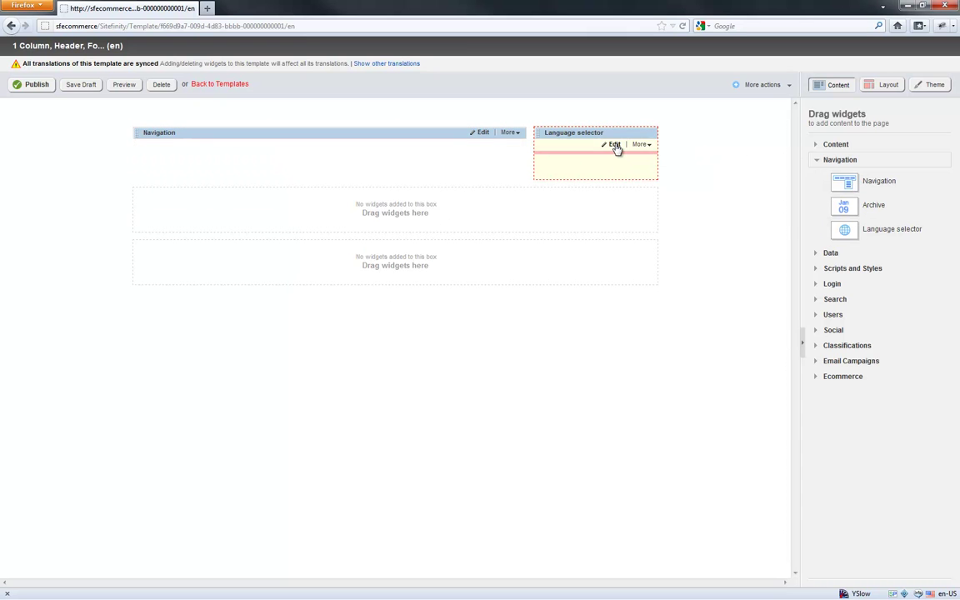
- Set the language selector to a drop-down and the navigation to drop-down menus, then publish
{"action": "left_click", "coordinate": [614, 144]}
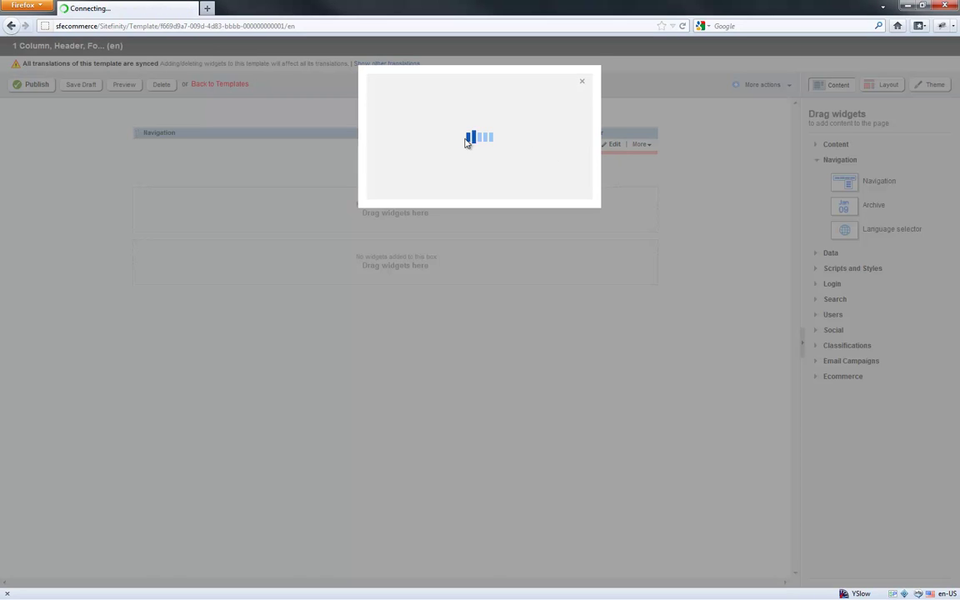
{"action": "left_click", "coordinate": [418, 170]}
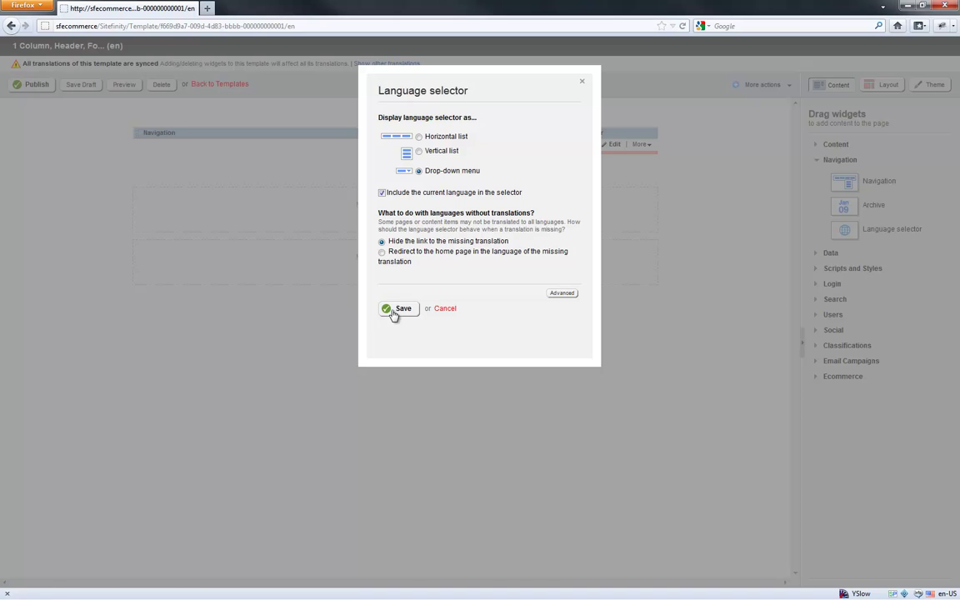
{"action": "left_click", "coordinate": [393, 312]}
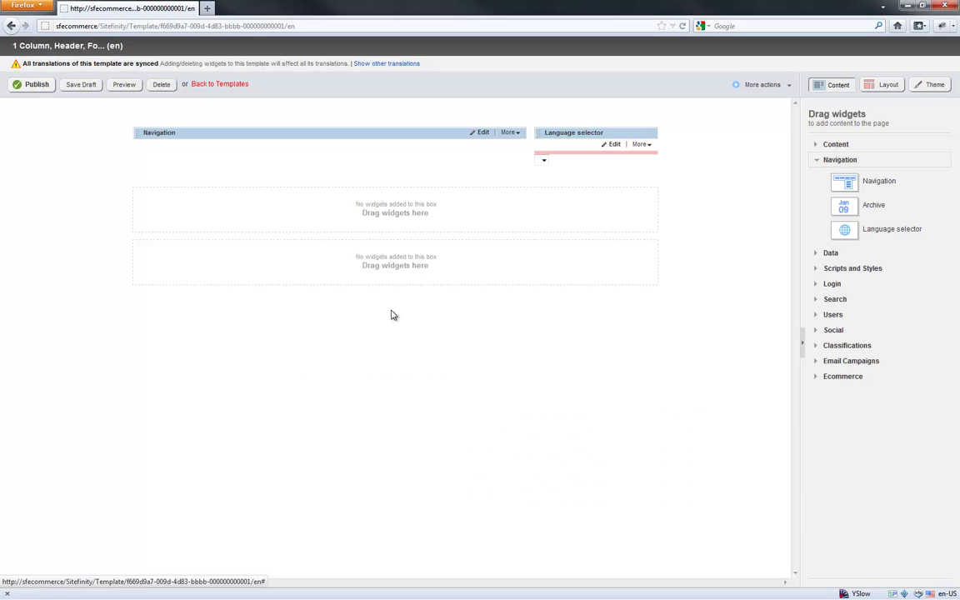
{"action": "left_click", "coordinate": [482, 135]}
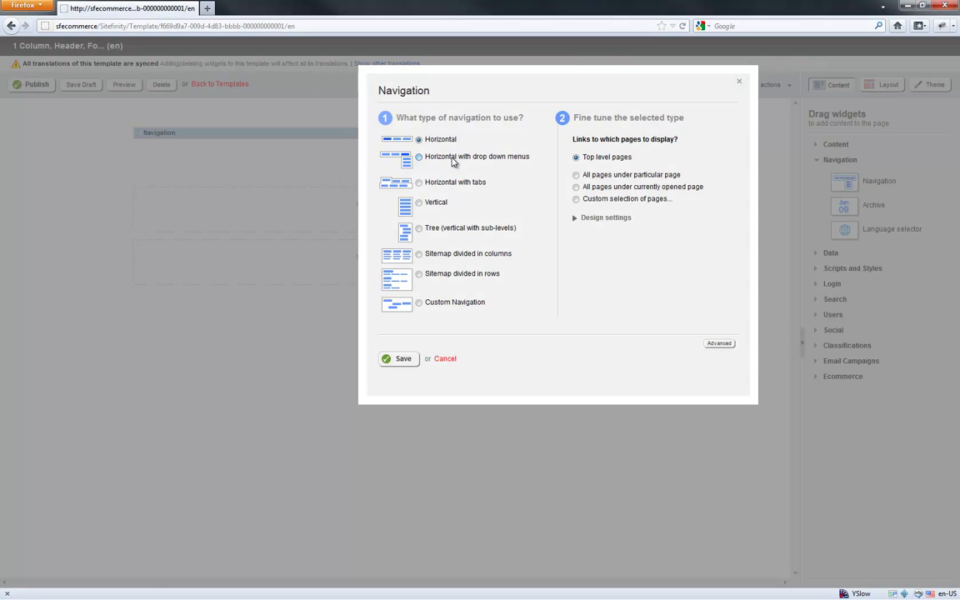
{"action": "left_click", "coordinate": [453, 160]}
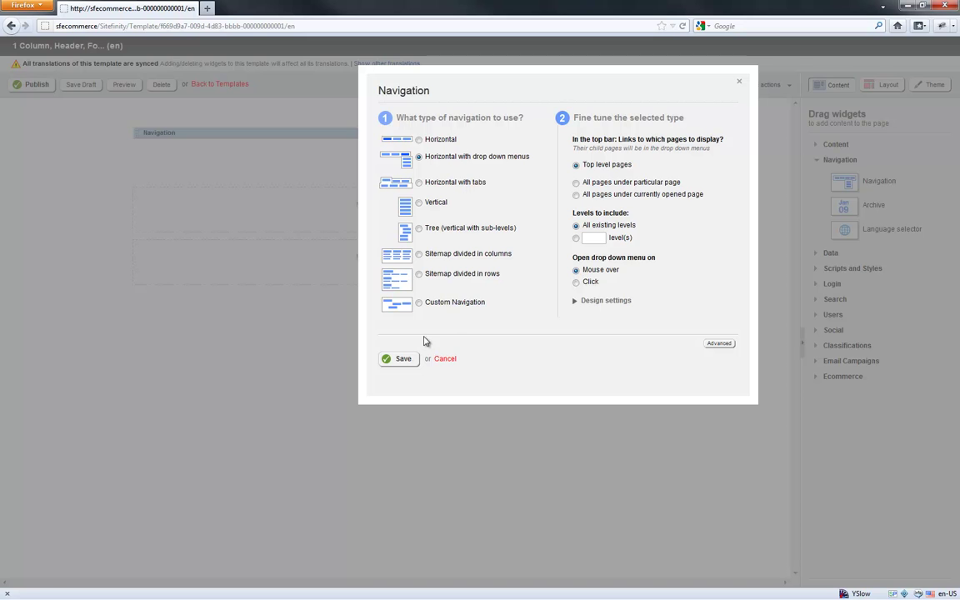
{"action": "left_click", "coordinate": [394, 358]}
{"action": "left_click", "coordinate": [49, 88]}
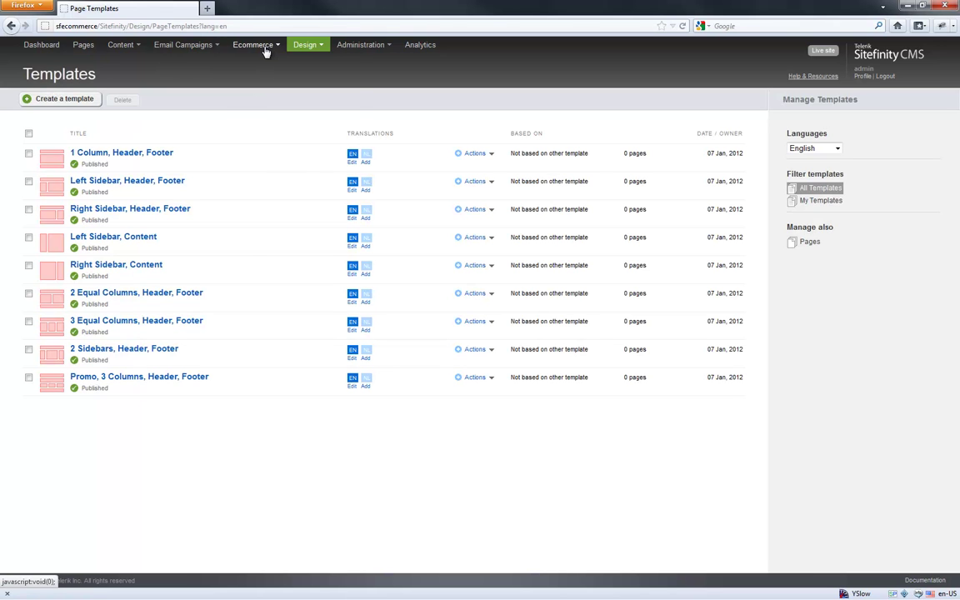
- Create a tax class named primary goods
{"action": "mouse_move", "coordinate": [265, 52]}
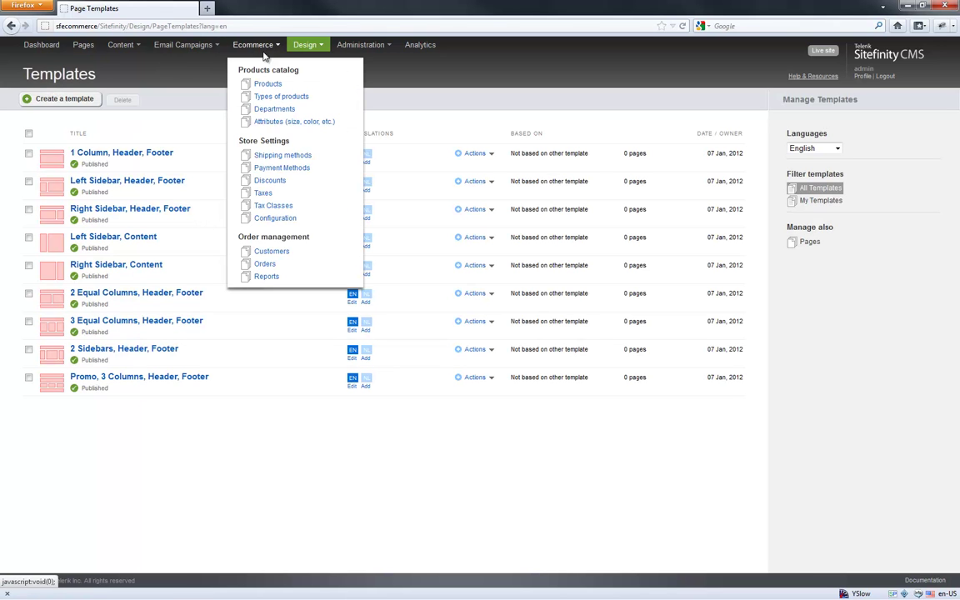
{"action": "left_click", "coordinate": [267, 206]}
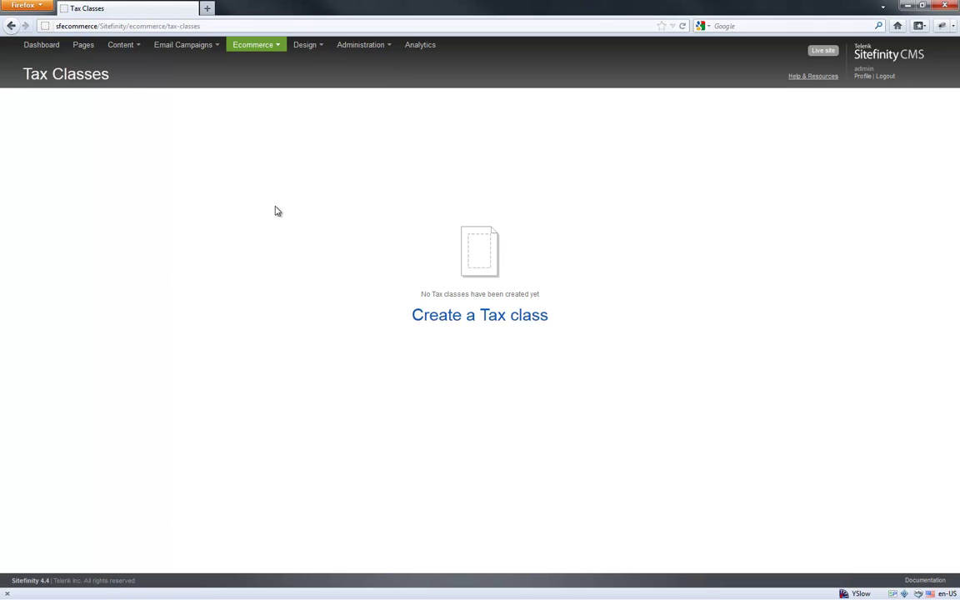
{"action": "left_click", "coordinate": [450, 317]}
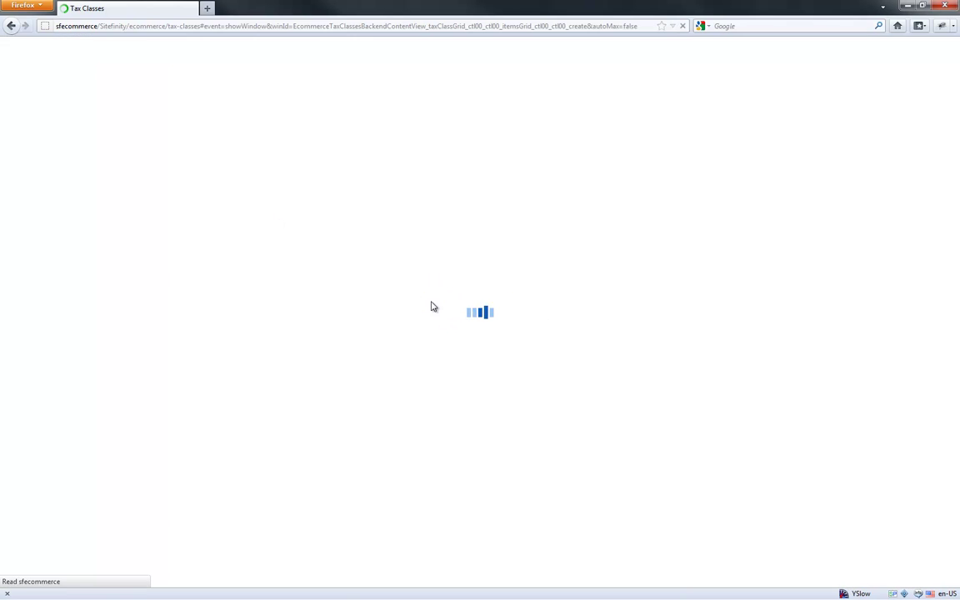
{"action": "type", "text": "primary goods"}
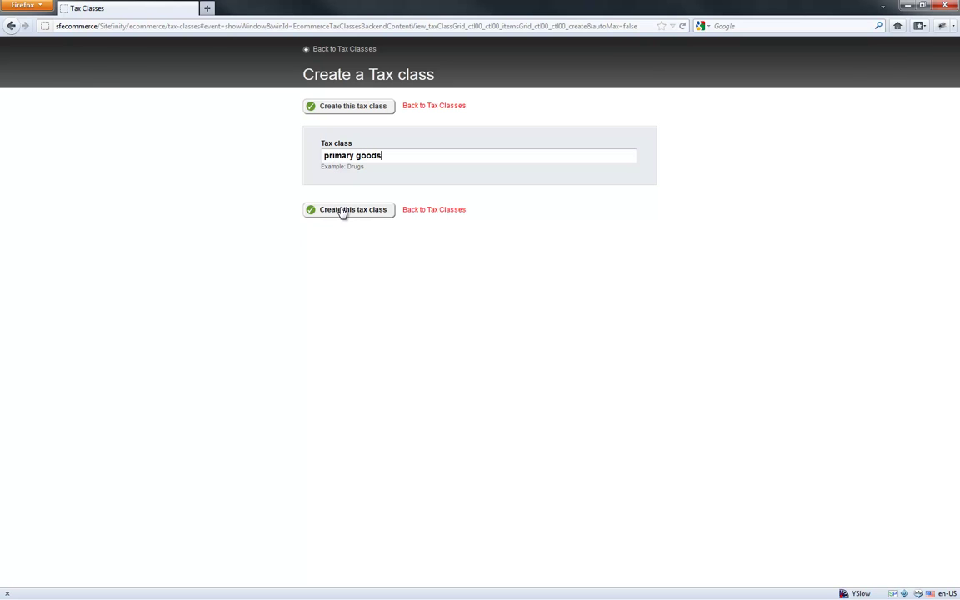
{"action": "left_click", "coordinate": [342, 210]}
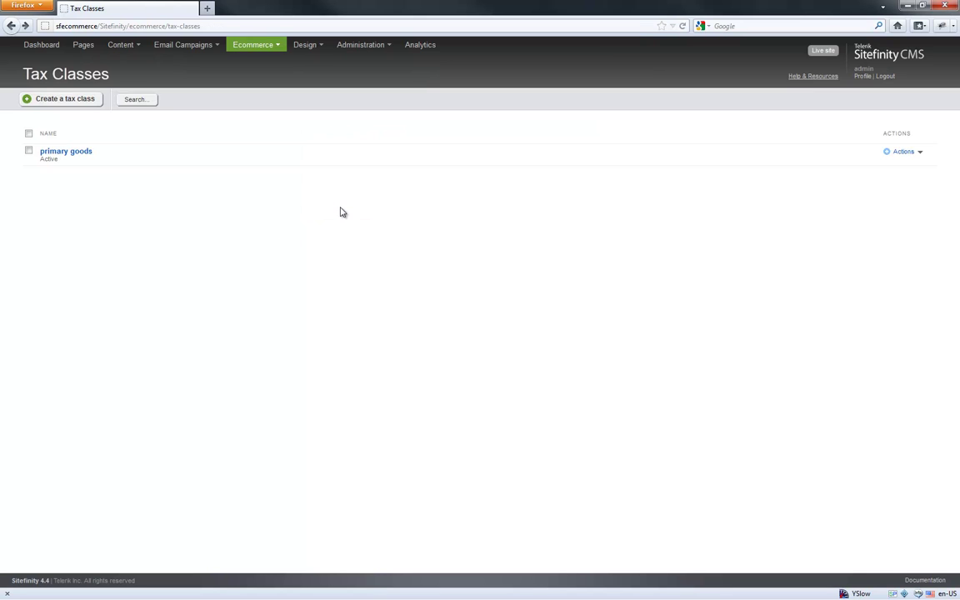
- Create test-tax for the Netherlands at 19% standard and 6% for primary goods
{"action": "left_click", "coordinate": [259, 50]}
{"action": "left_click", "coordinate": [265, 193]}
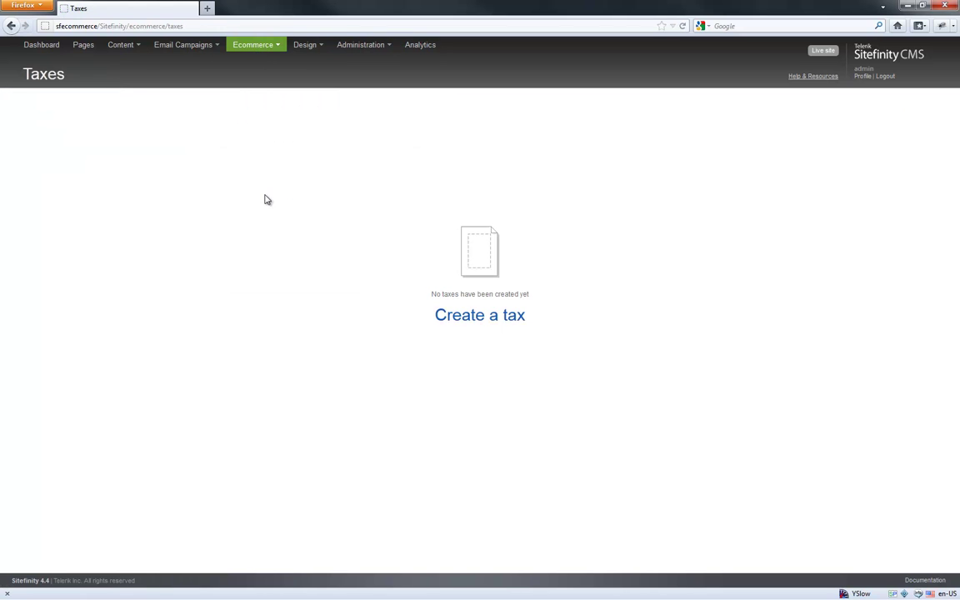
{"action": "left_click", "coordinate": [461, 317]}
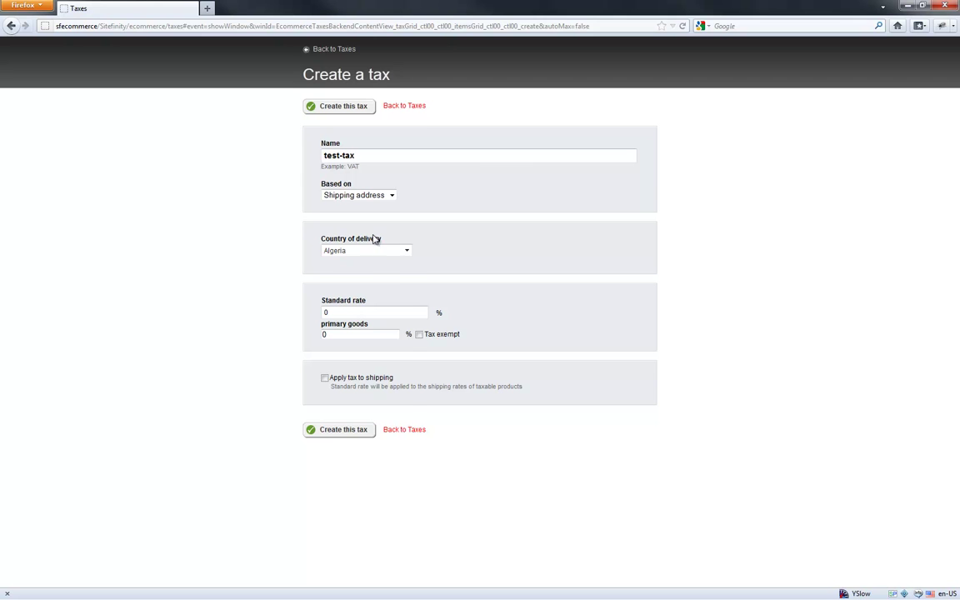
{"action": "left_click", "coordinate": [363, 253]}
{"action": "key", "text": "n"}
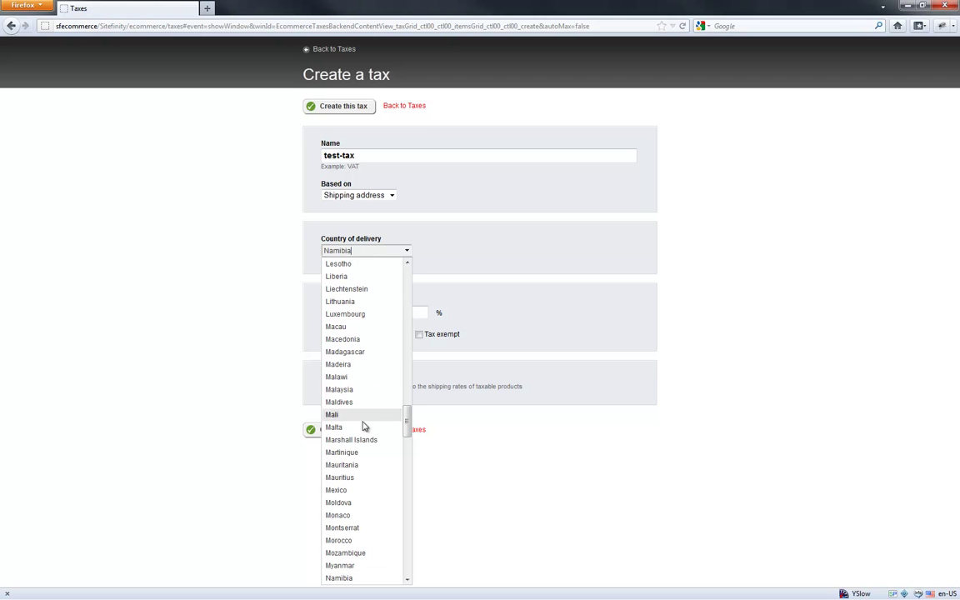
{"action": "scroll", "coordinate": [367, 421], "scroll_direction": "down", "scroll_amount": 1}
{"action": "left_click", "coordinate": [356, 556]}
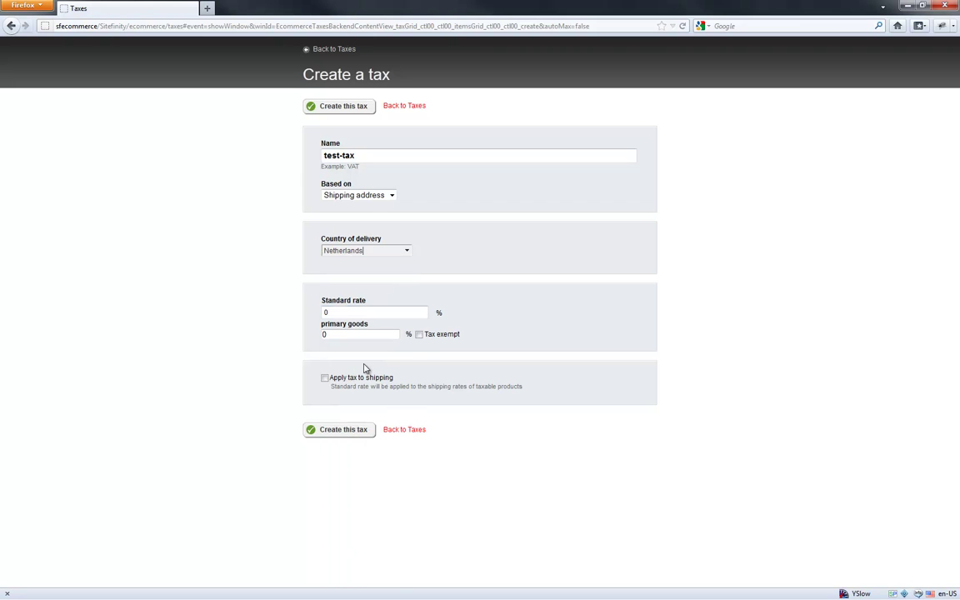
{"action": "left_click", "coordinate": [336, 312]}
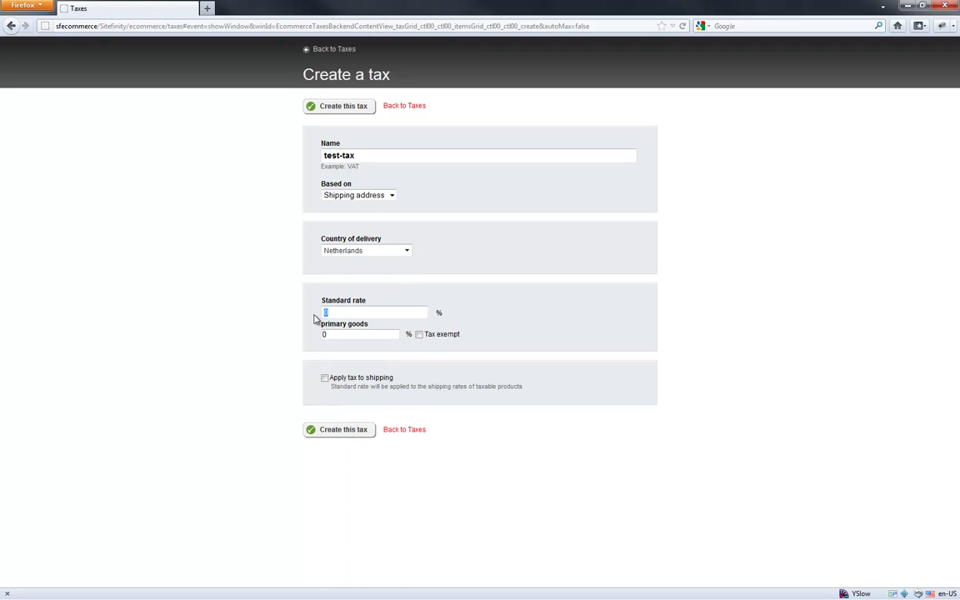
{"action": "left_click", "coordinate": [334, 334]}
{"action": "type", "text": "6"}
{"action": "left_click", "coordinate": [340, 435]}
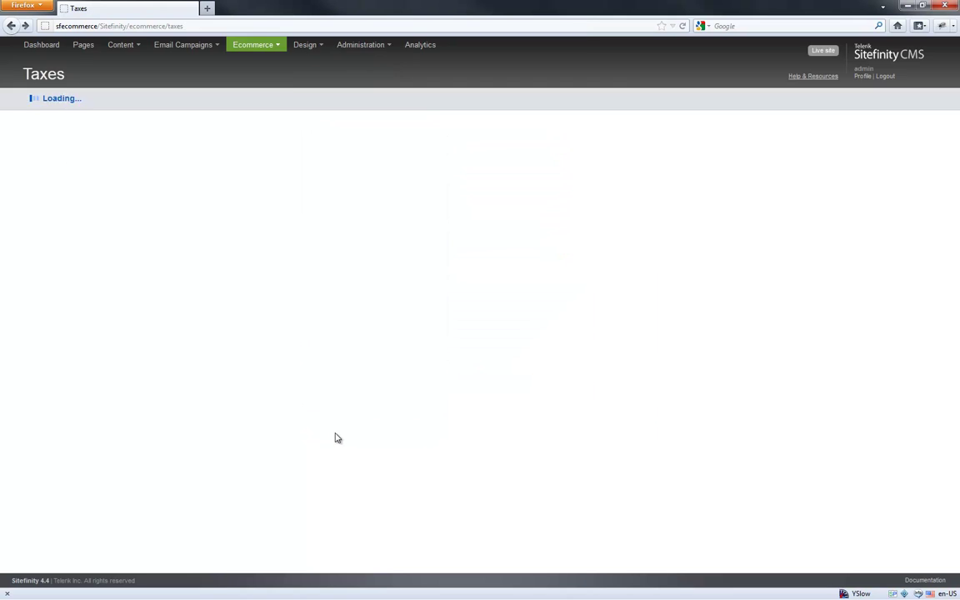
- Create an offline payment method named test-payment
{"action": "mouse_move", "coordinate": [258, 52]}
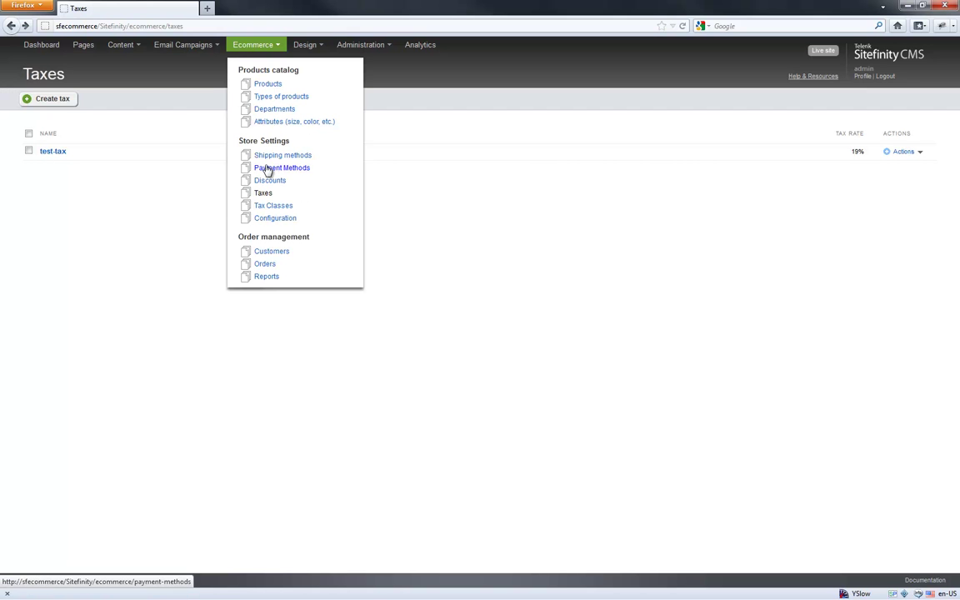
{"action": "left_click", "coordinate": [274, 171]}
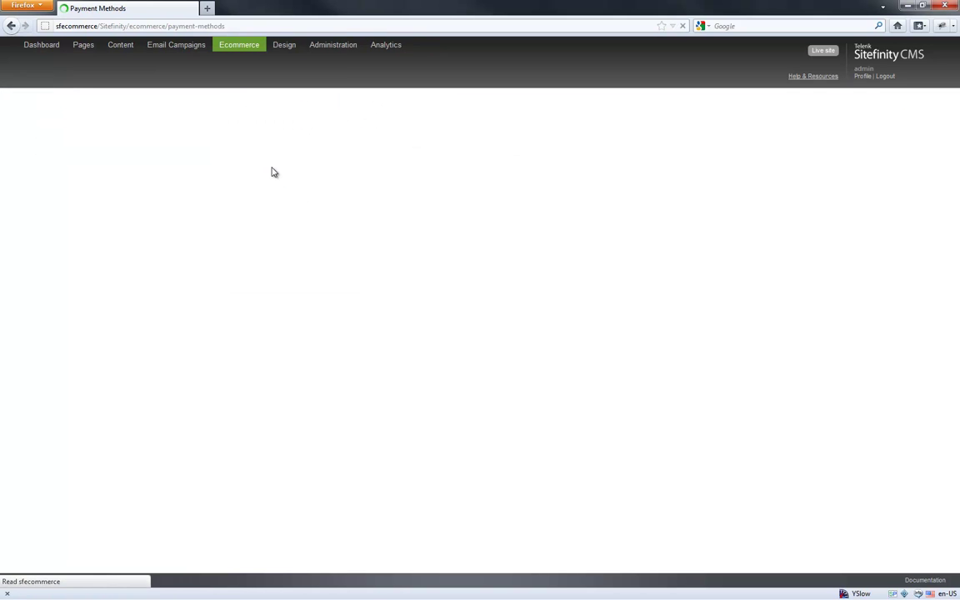
{"action": "left_click", "coordinate": [390, 314]}
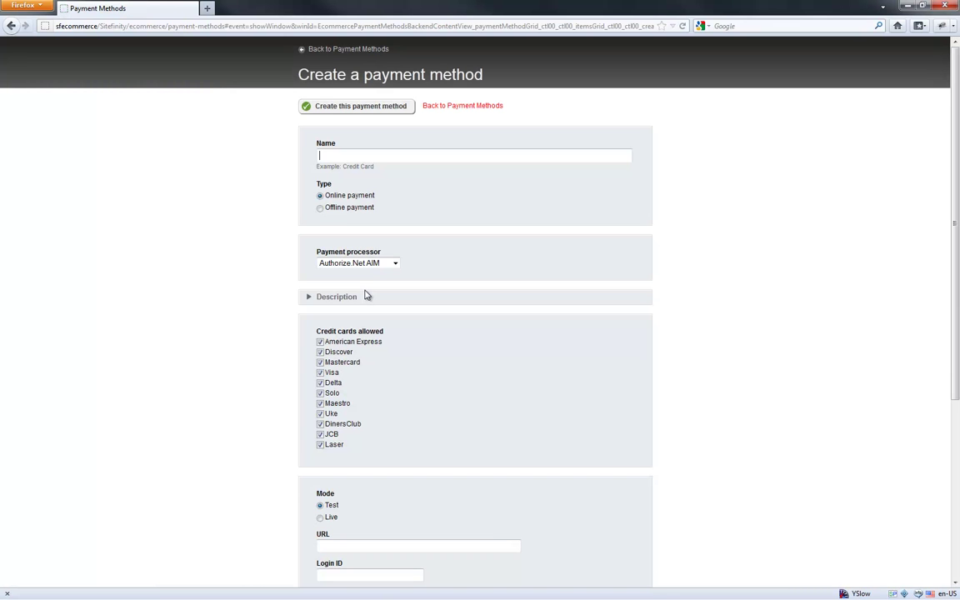
{"action": "left_click", "coordinate": [353, 211]}
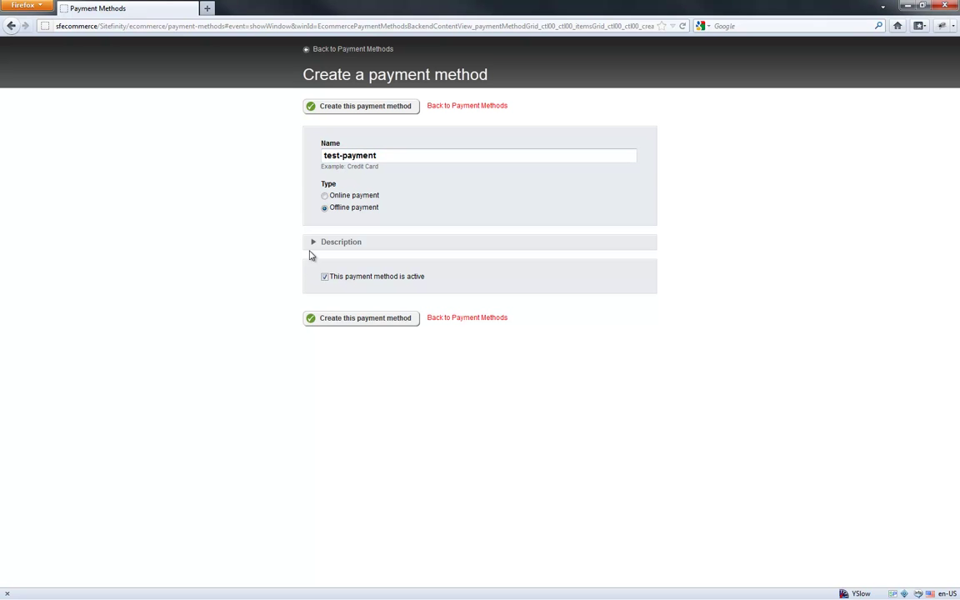
{"action": "left_click", "coordinate": [338, 321]}
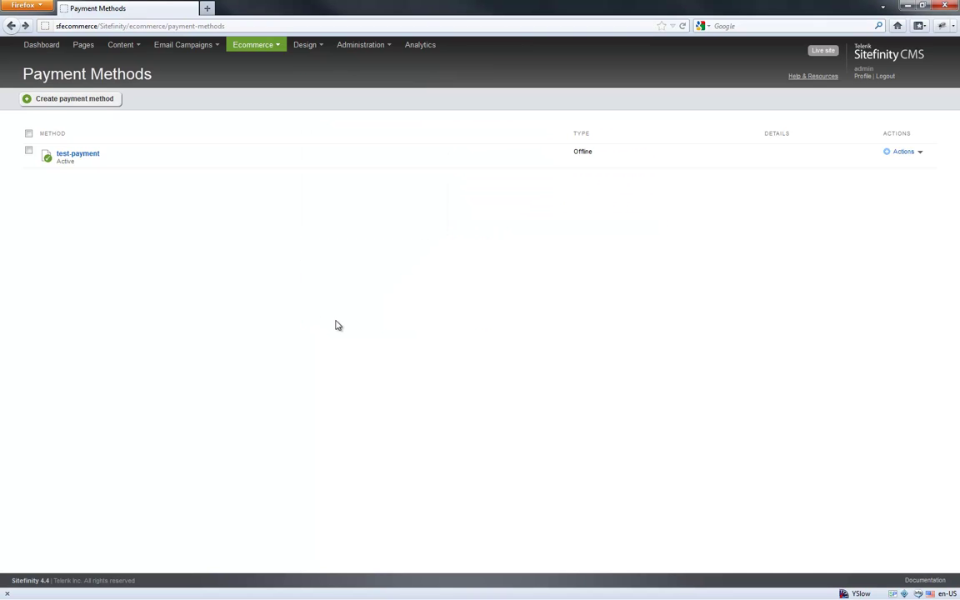
- Create international shipping method test-shipping priced by quantity, 1–99 items at 5 €
{"action": "mouse_move", "coordinate": [268, 49]}
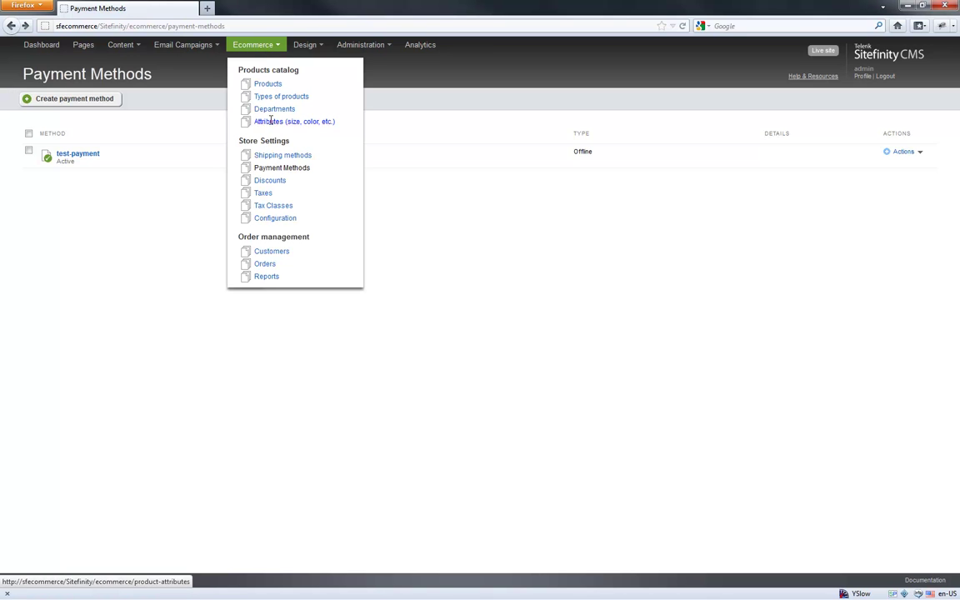
{"action": "left_click", "coordinate": [268, 157]}
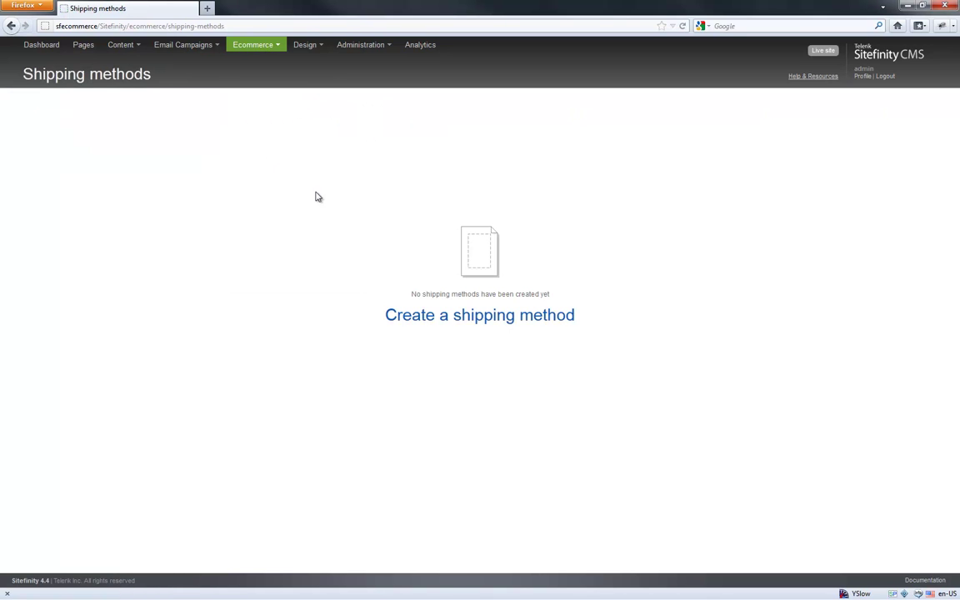
{"action": "left_click", "coordinate": [418, 321]}
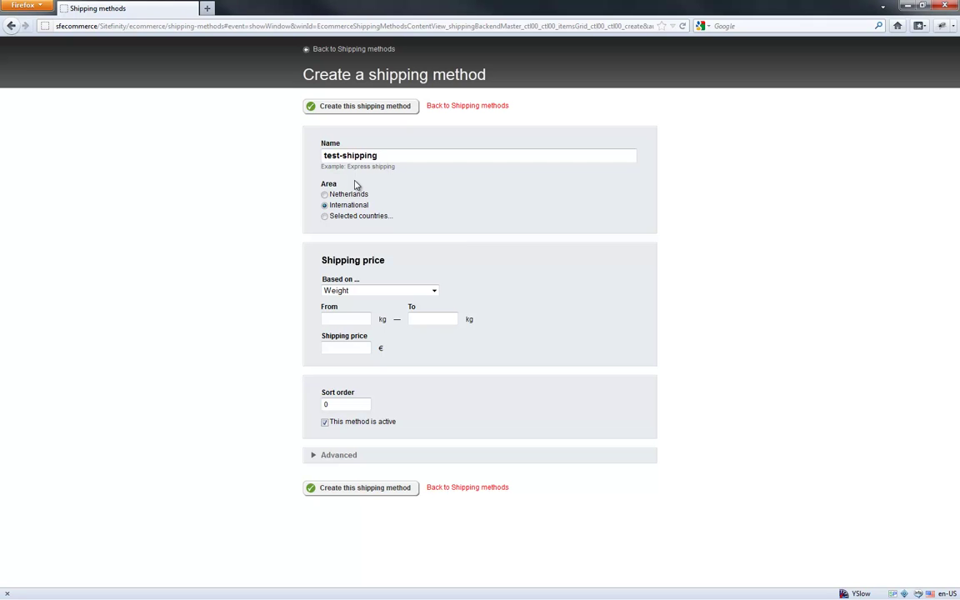
{"action": "left_click", "coordinate": [364, 290]}
{"action": "left_click", "coordinate": [350, 337]}
{"action": "left_click", "coordinate": [365, 318]}
{"action": "type", "text": "1"}
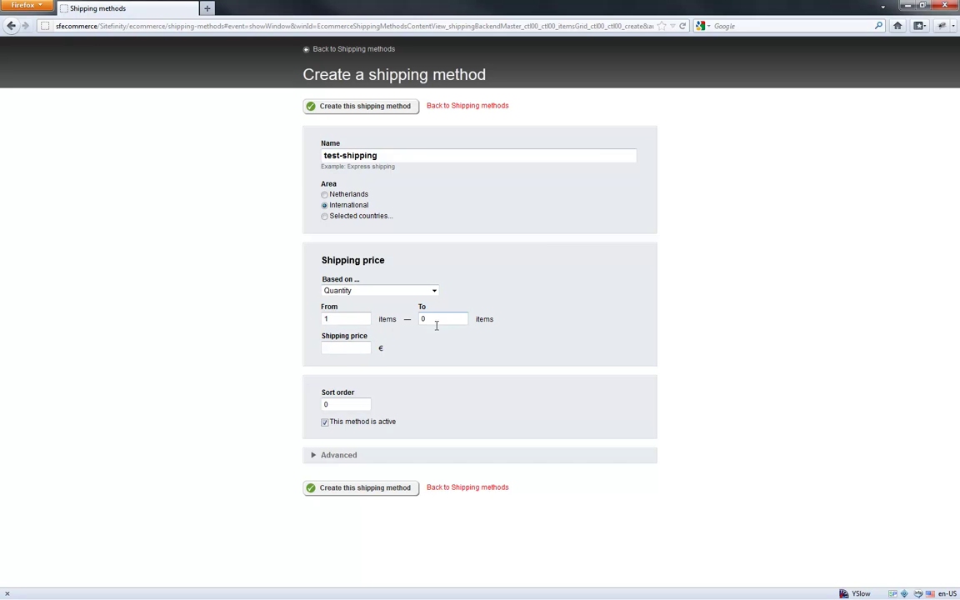
{"action": "type", "text": "99"}
{"action": "left_click", "coordinate": [340, 347]}
{"action": "type", "text": "5"}
{"action": "left_click", "coordinate": [347, 488]}
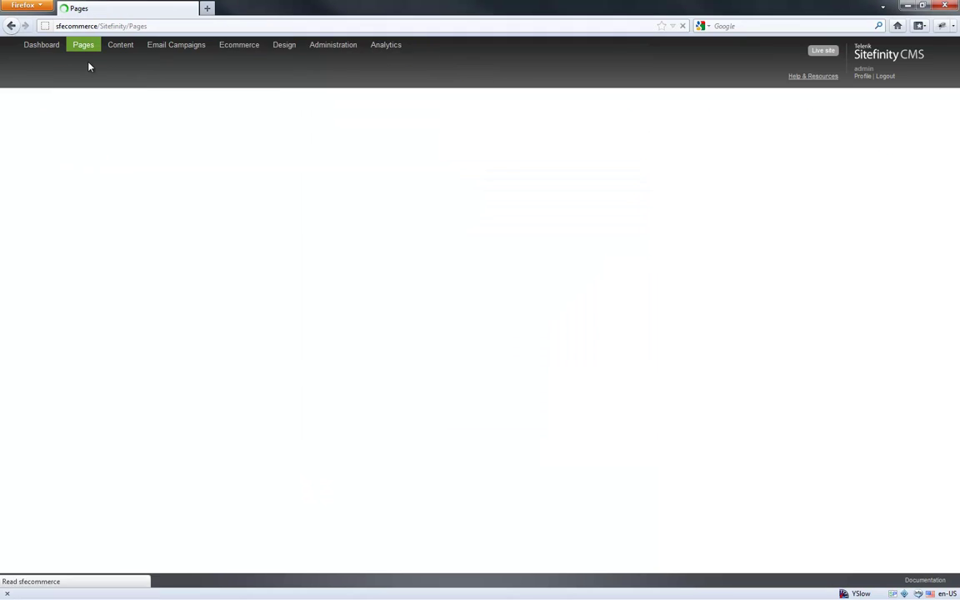
- Create a page named 'home' with the 1 Column, Header, Footer template and open it for editing
{"action": "left_click", "coordinate": [463, 322]}
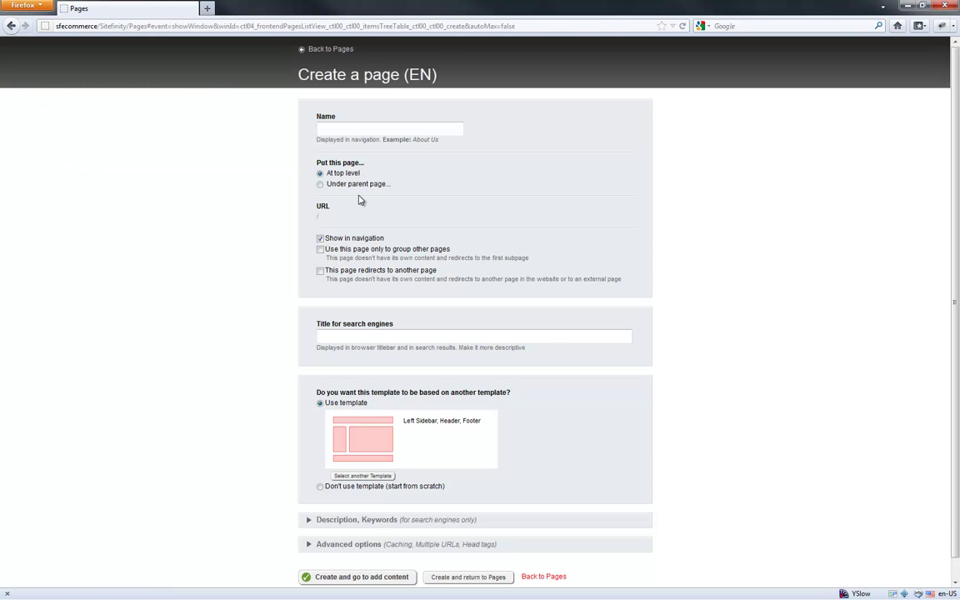
{"action": "type", "text": "home"}
{"action": "left_click", "coordinate": [356, 477]}
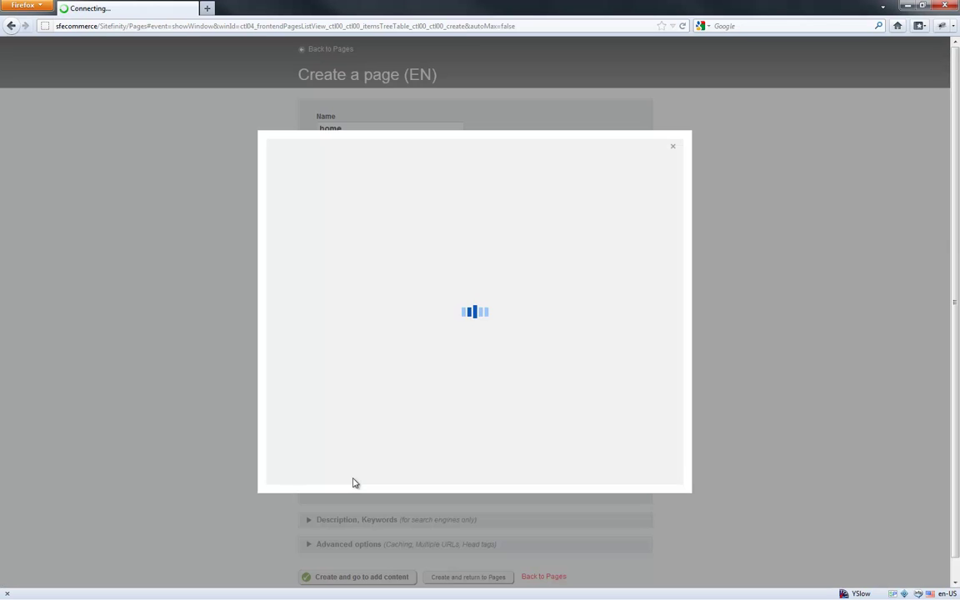
{"action": "left_click", "coordinate": [390, 272]}
{"action": "left_click", "coordinate": [341, 246]}
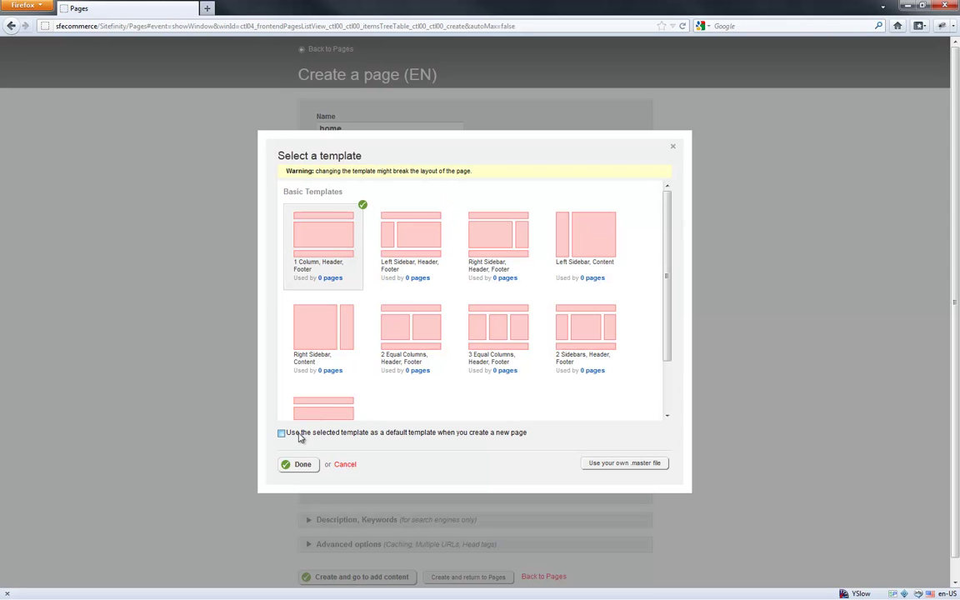
{"action": "left_click", "coordinate": [300, 464]}
{"action": "scroll", "coordinate": [305, 457], "scroll_direction": "down", "scroll_amount": 1}
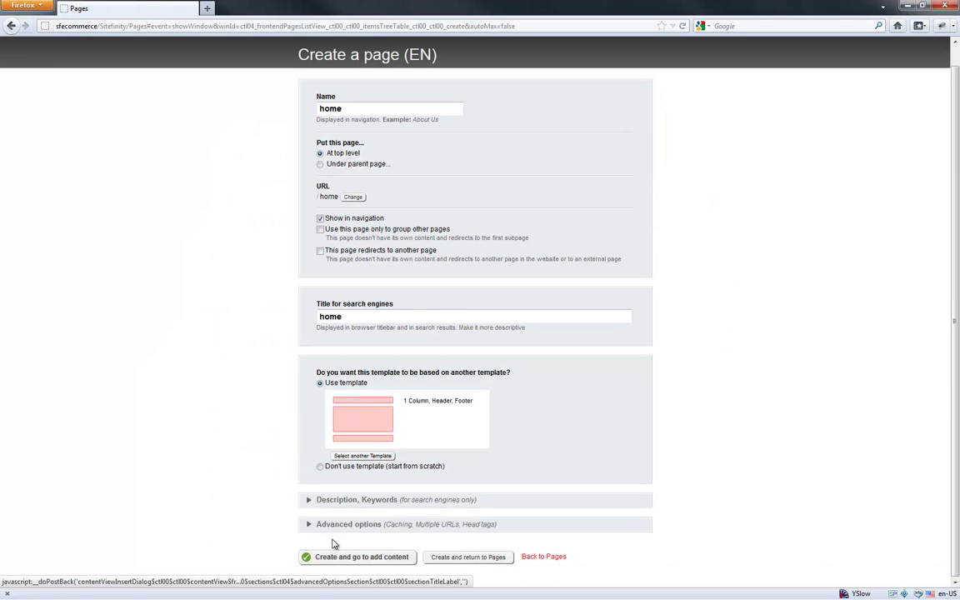
{"action": "left_click", "coordinate": [315, 556]}
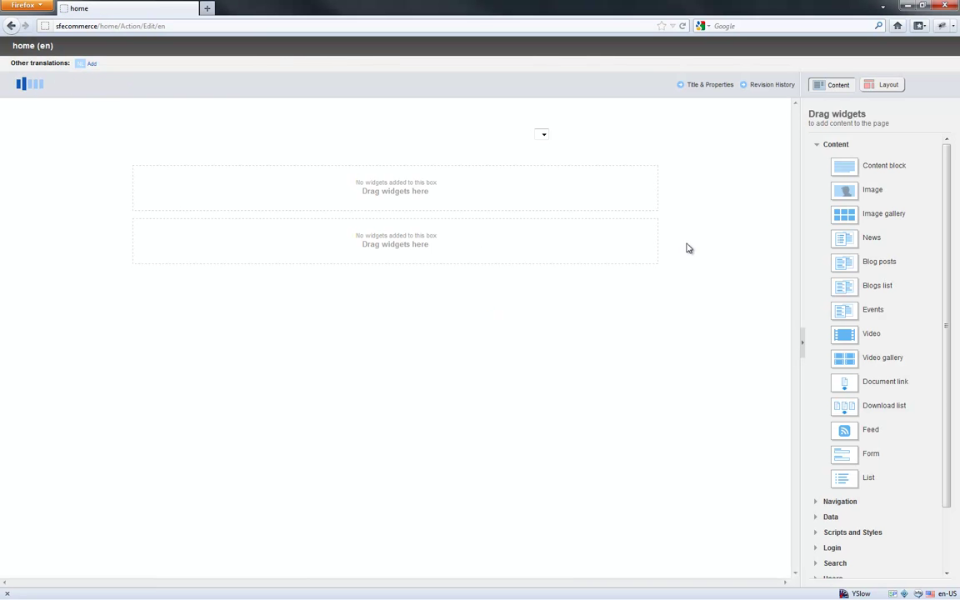
- Add a 'Welcome!' content block to the page's top area and publish the page
{"action": "left_click_drag", "start_coordinate": [847, 166], "coordinate": [500, 197]}
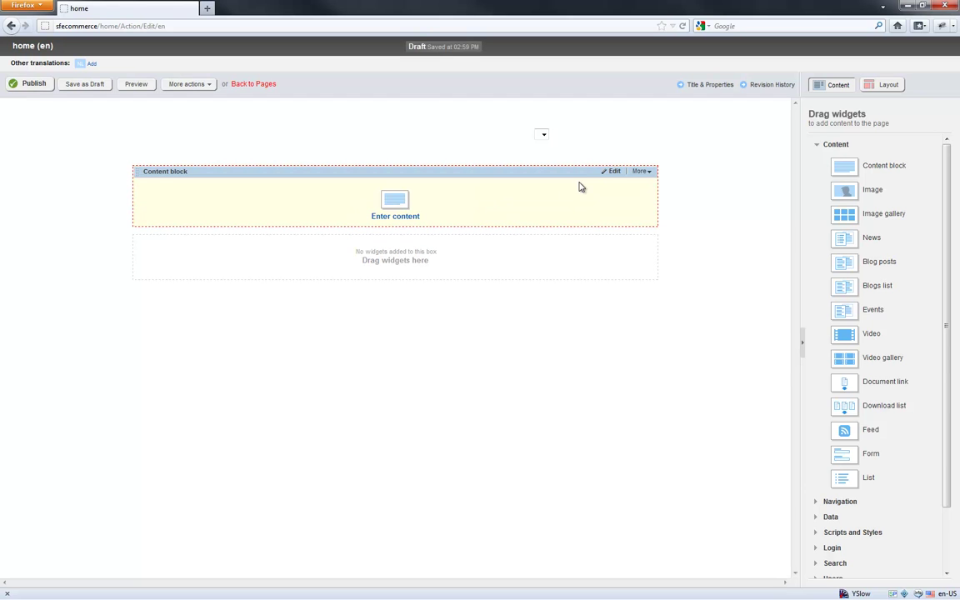
{"action": "left_click", "coordinate": [395, 215]}
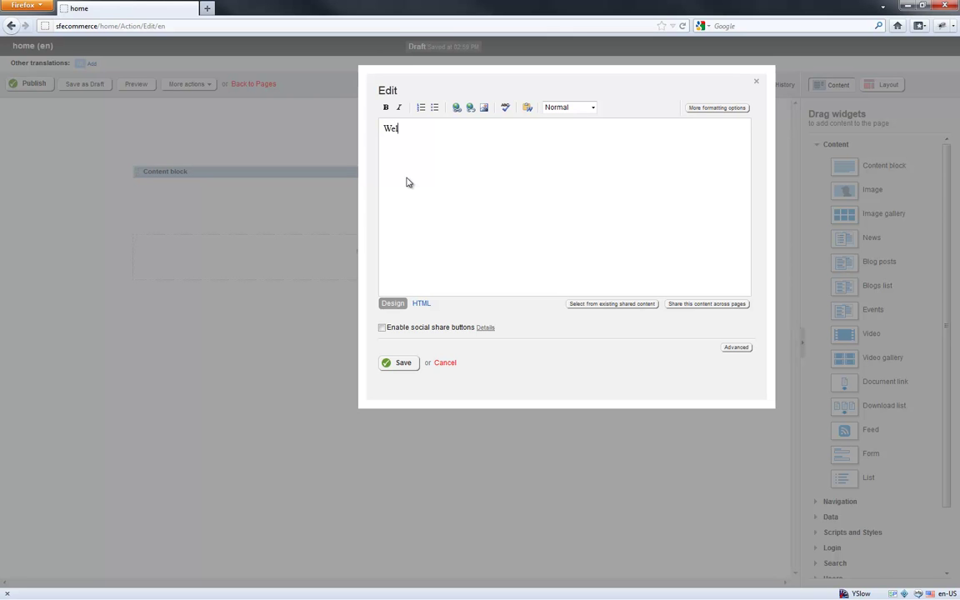
{"action": "left_click", "coordinate": [402, 363]}
{"action": "left_click", "coordinate": [34, 84]}
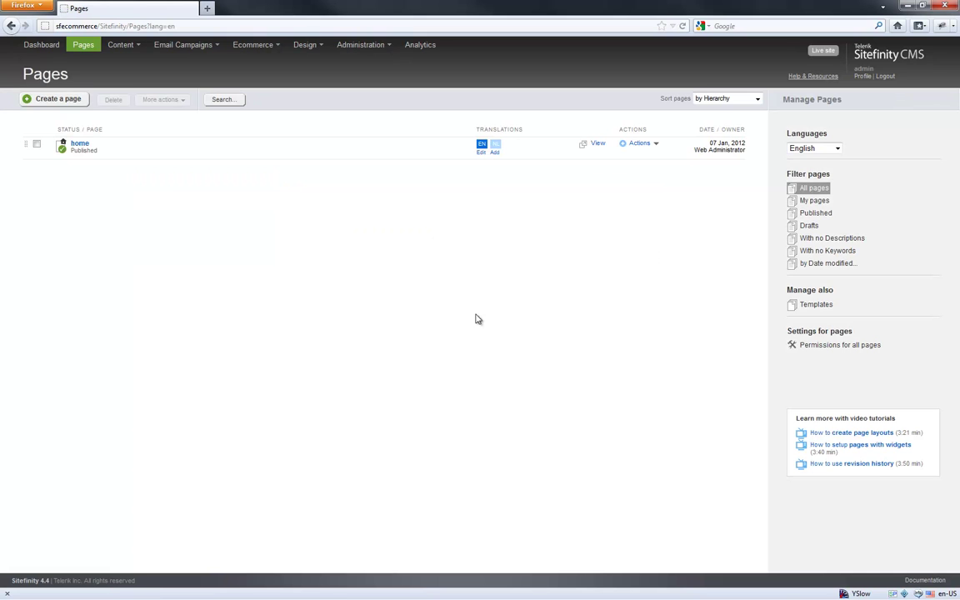
- Add an NL translation of the home page named 'start' and create it
{"action": "left_click", "coordinate": [495, 153]}
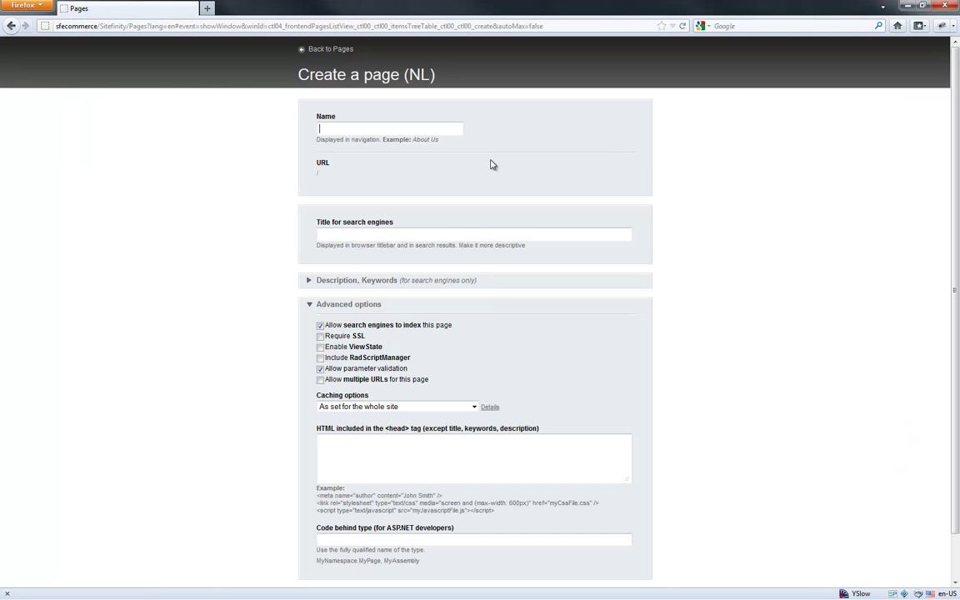
{"action": "type", "text": "start"}
{"action": "scroll", "coordinate": [483, 209], "scroll_direction": "down", "scroll_amount": 1}
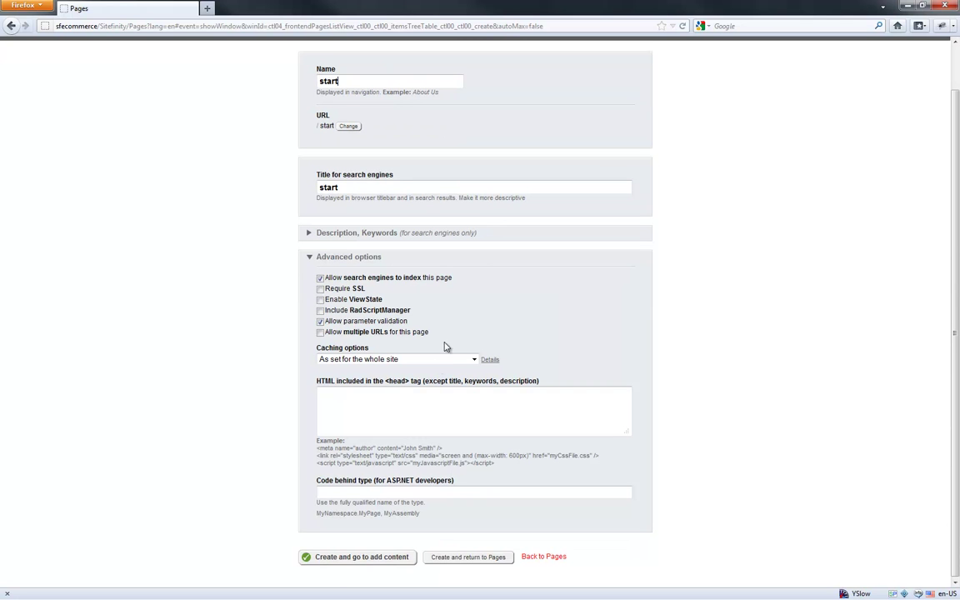
{"action": "left_click", "coordinate": [377, 558]}
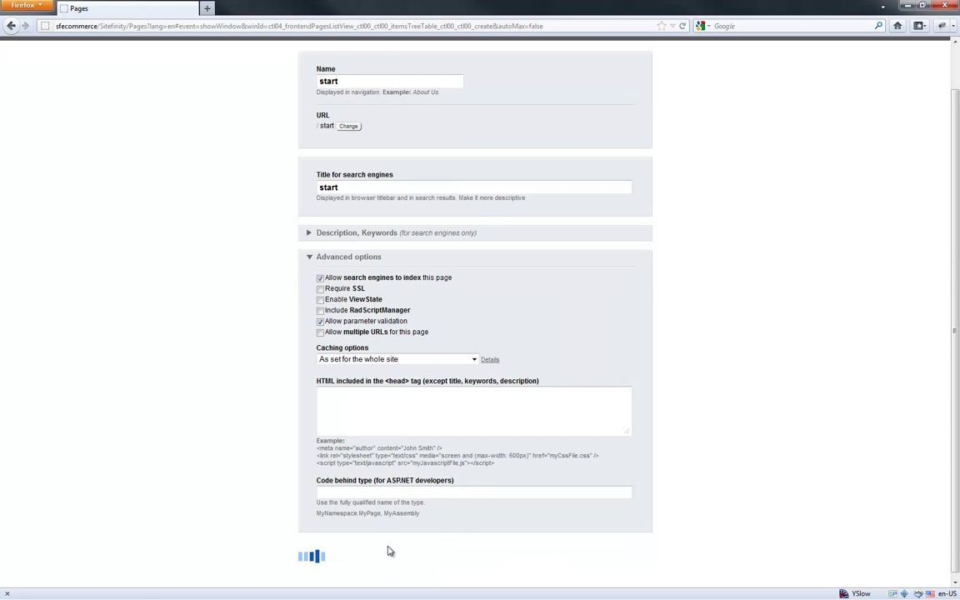
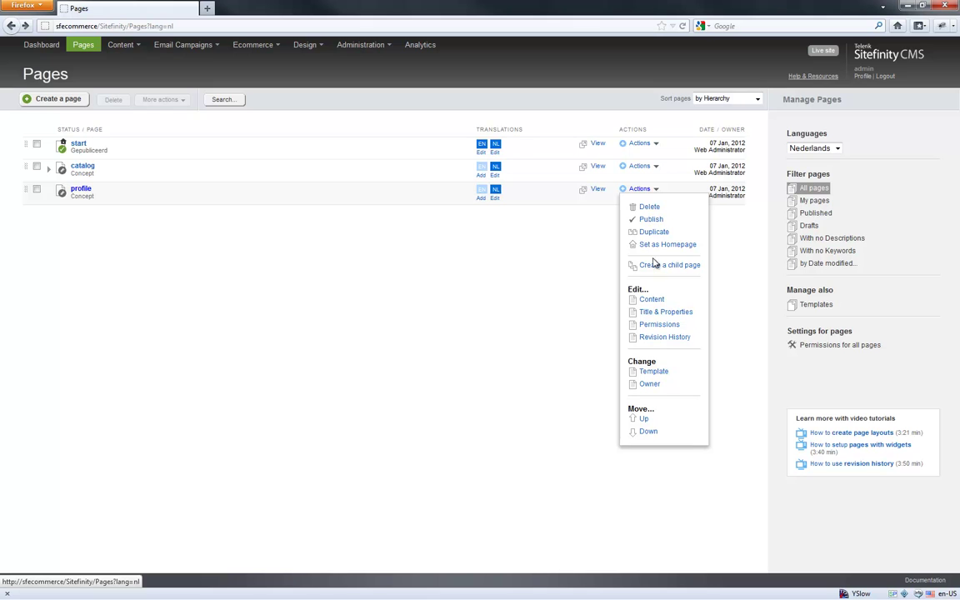
- Create a Dutch child page 'order' under profile and return to the Pages list
{"action": "left_click", "coordinate": [656, 267]}
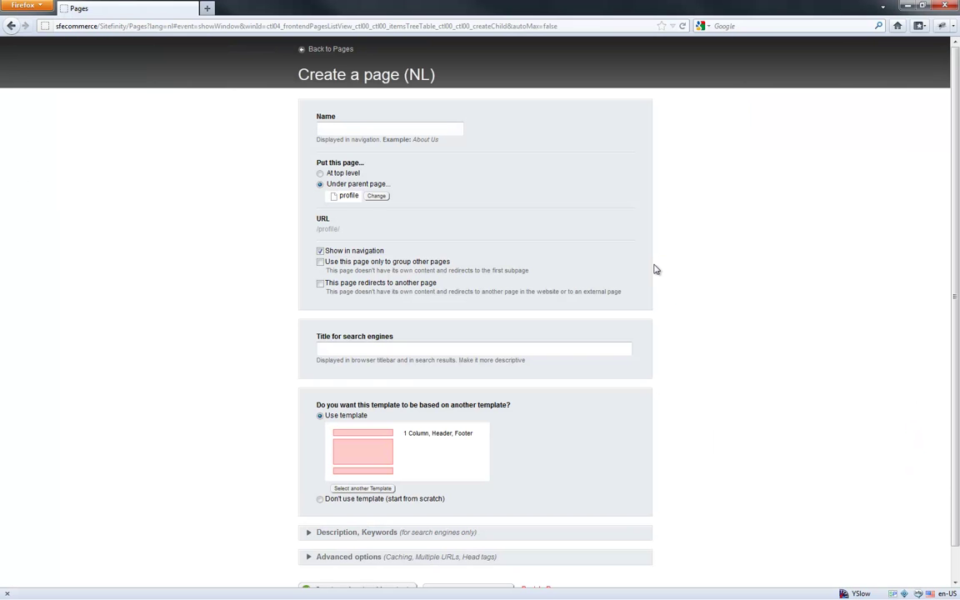
{"action": "type", "text": "order"}
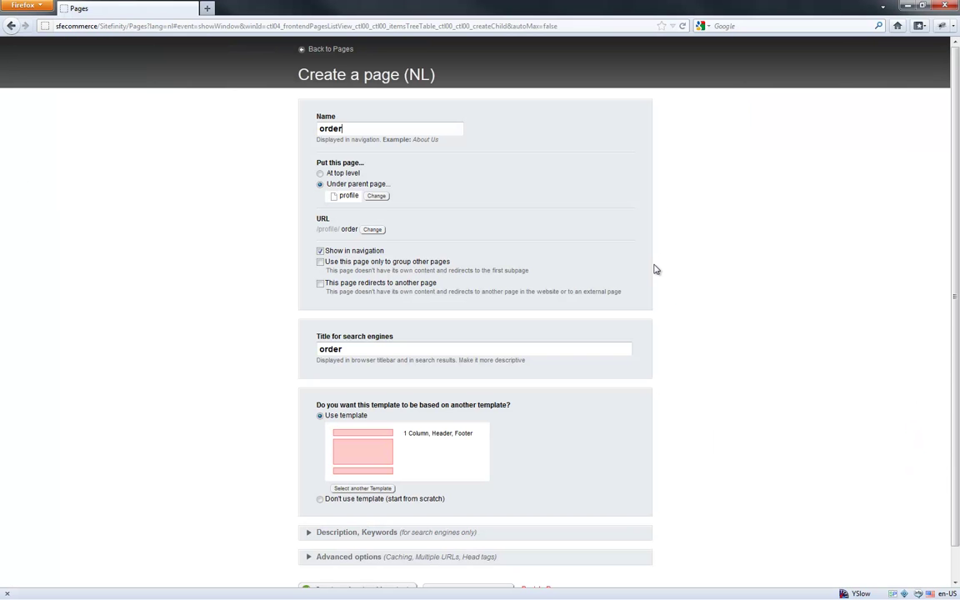
{"action": "scroll", "coordinate": [521, 317], "scroll_direction": "down", "scroll_amount": 1}
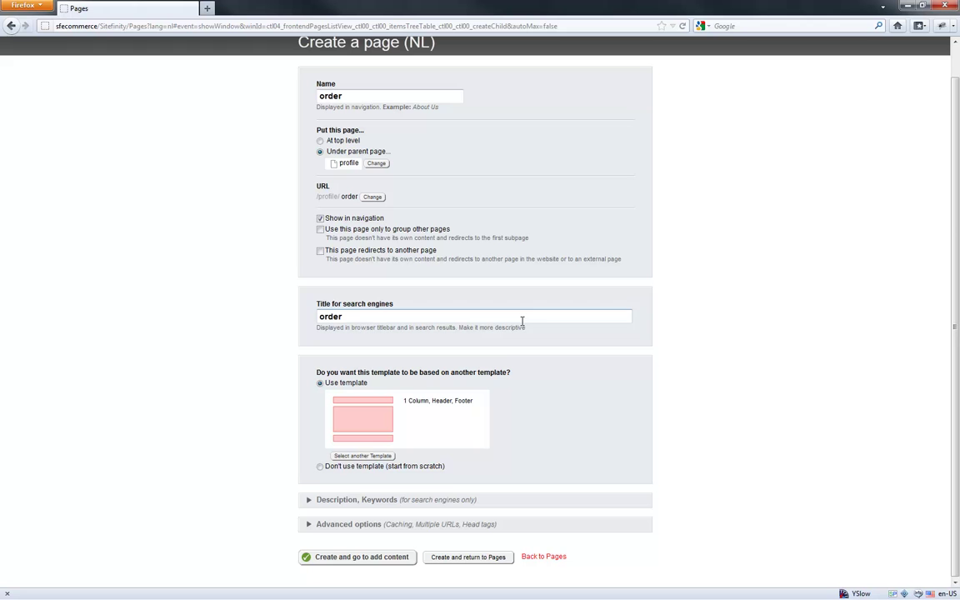
{"action": "left_click", "coordinate": [479, 563]}
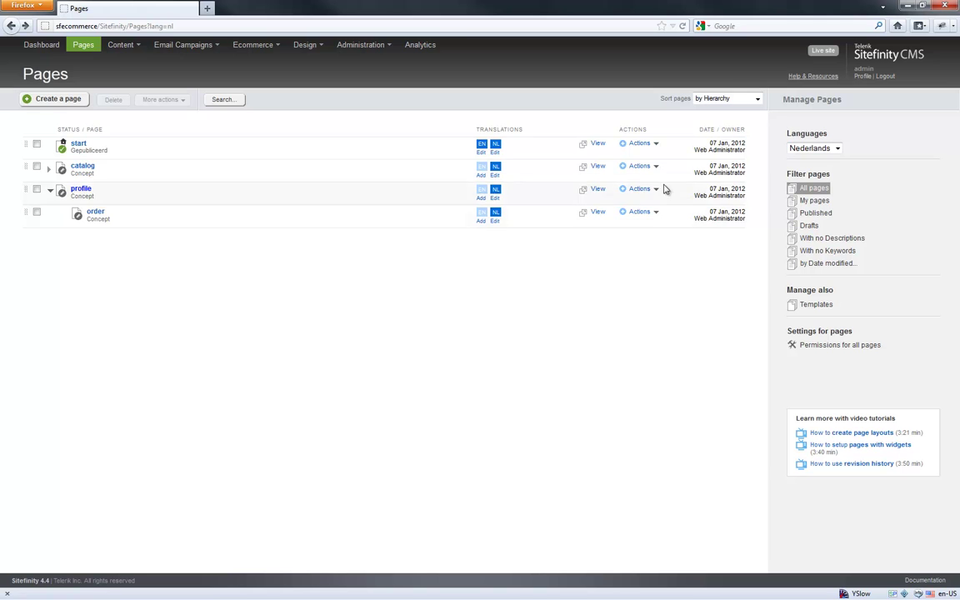
- Create a second child page 'invoice' under profile and open it for adding content
{"action": "left_click", "coordinate": [657, 190]}
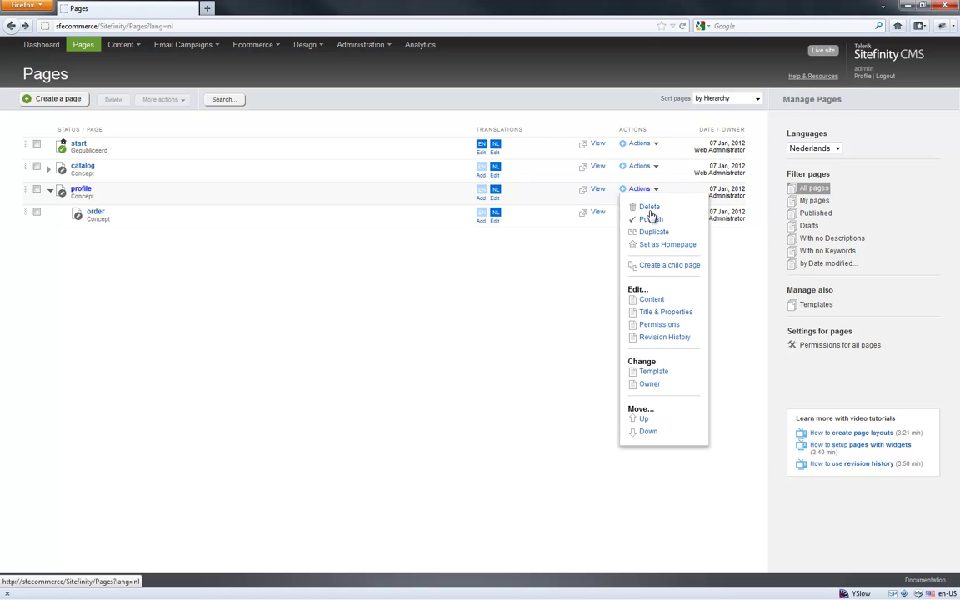
{"action": "left_click", "coordinate": [650, 267]}
{"action": "type", "text": "invoice"}
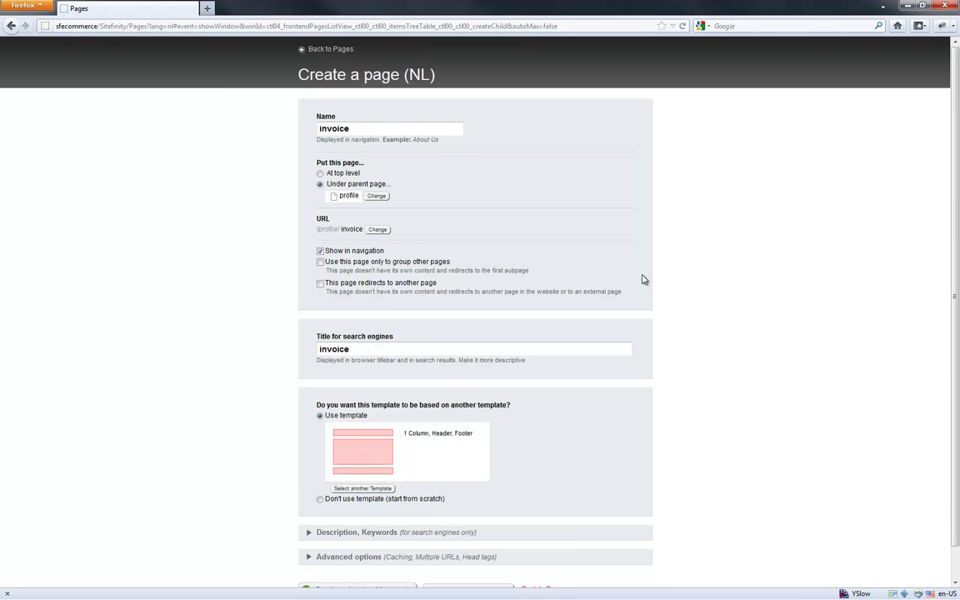
{"action": "scroll", "coordinate": [640, 285], "scroll_direction": "down", "scroll_amount": 1}
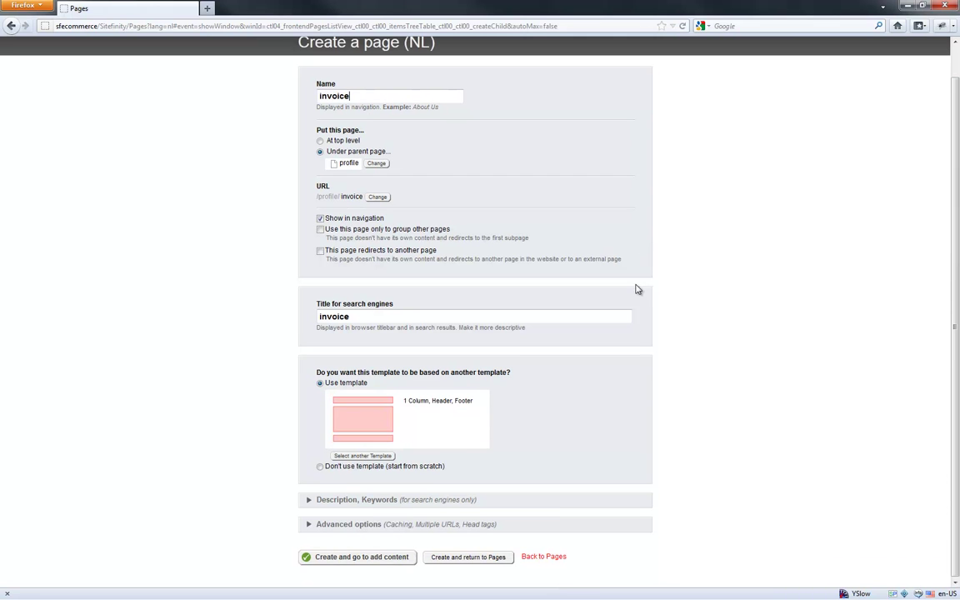
{"action": "left_click", "coordinate": [381, 564]}
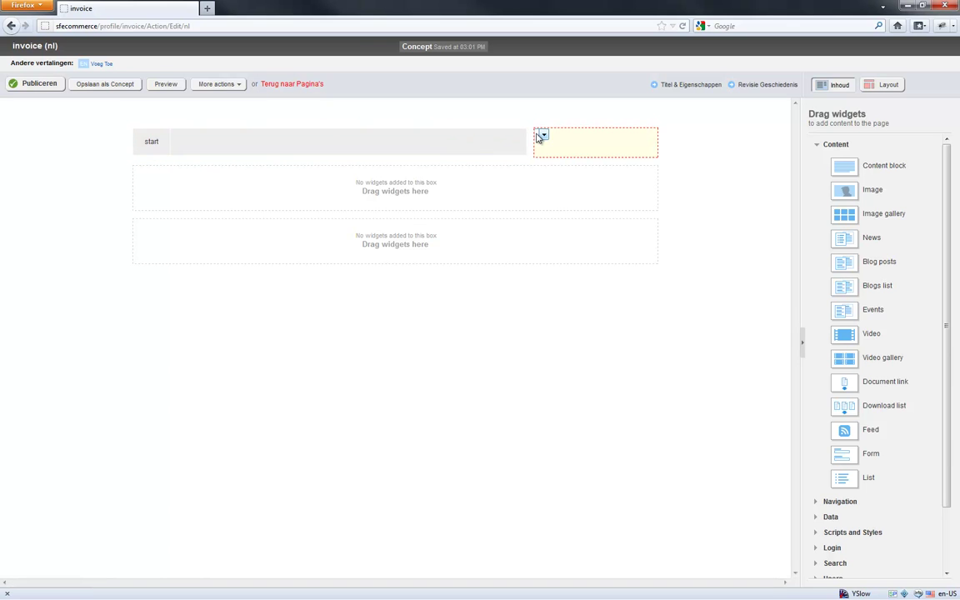
- Drop an Ecommerce Order Invoice widget into the first content area and publish the Dutch invoice page
{"action": "left_click", "coordinate": [816, 147]}
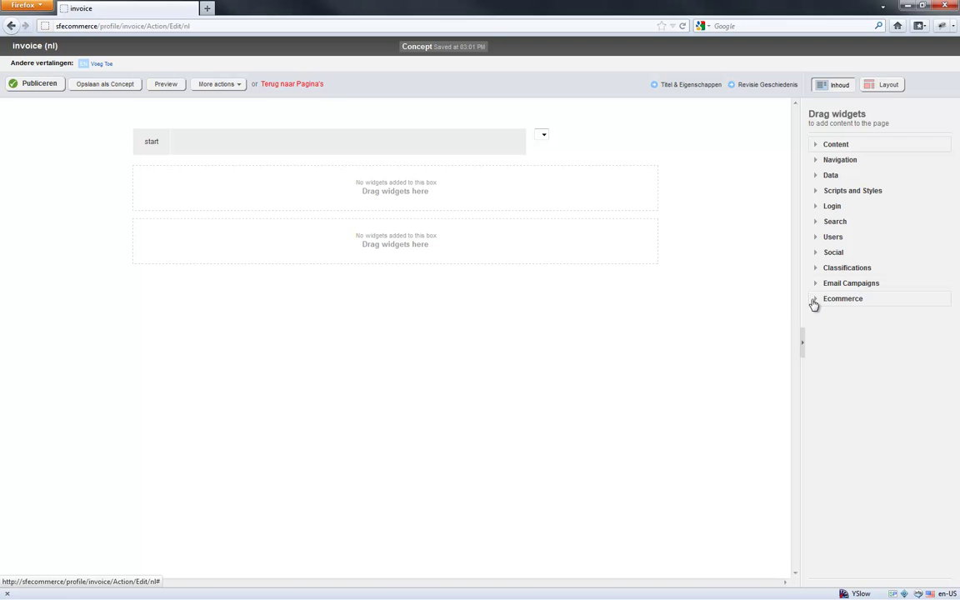
{"action": "left_click", "coordinate": [816, 300]}
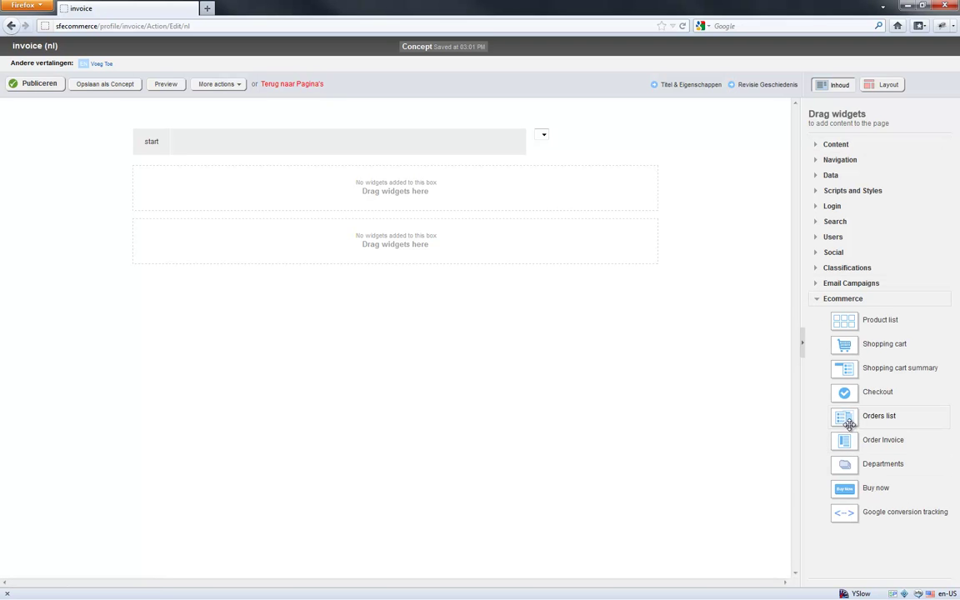
{"action": "left_click_drag", "start_coordinate": [847, 439], "coordinate": [395, 191]}
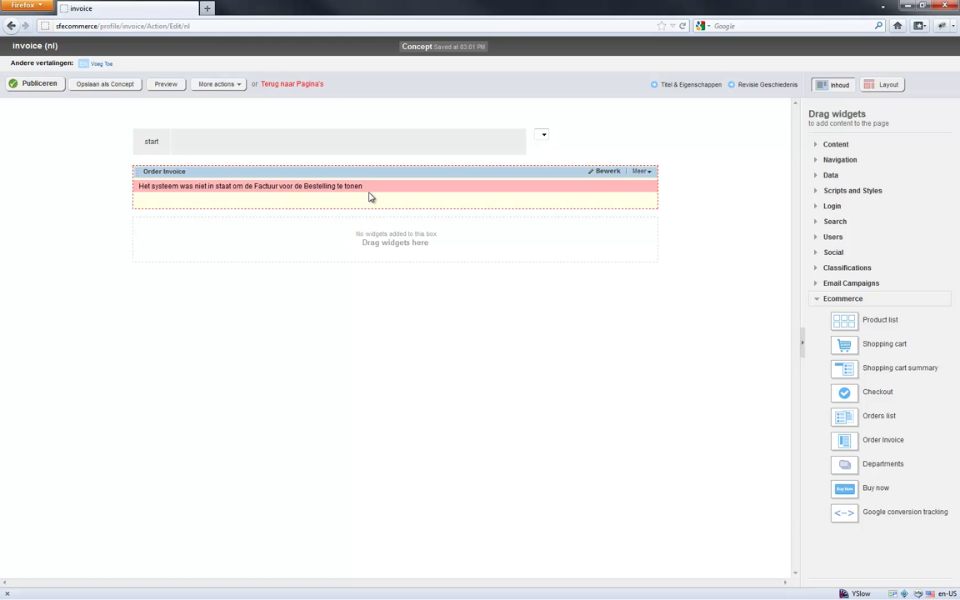
{"action": "left_click", "coordinate": [40, 84]}
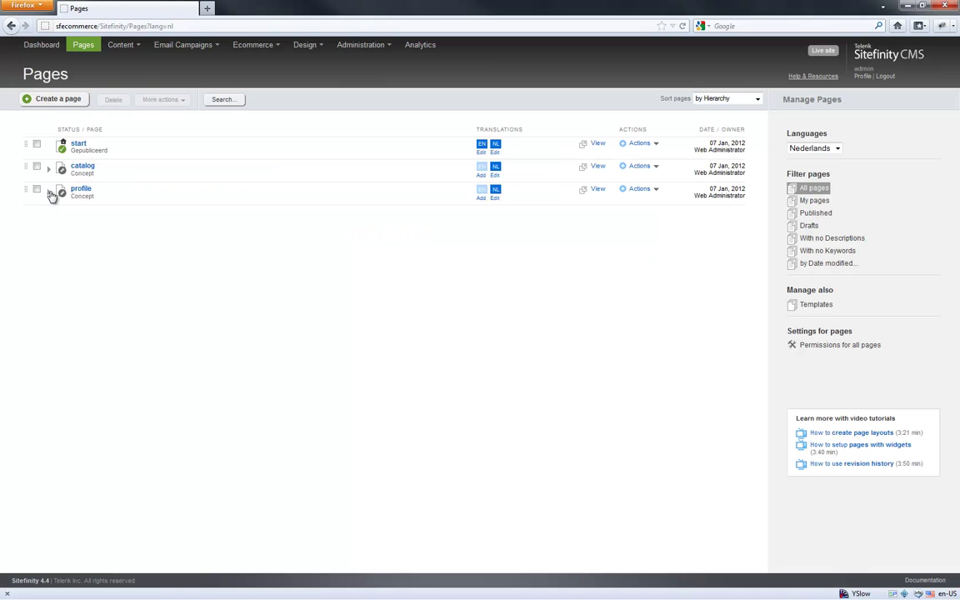
- Add an English 'invoice' page copied from Dutch with all languages synced, and publish it
{"action": "left_click", "coordinate": [48, 192]}
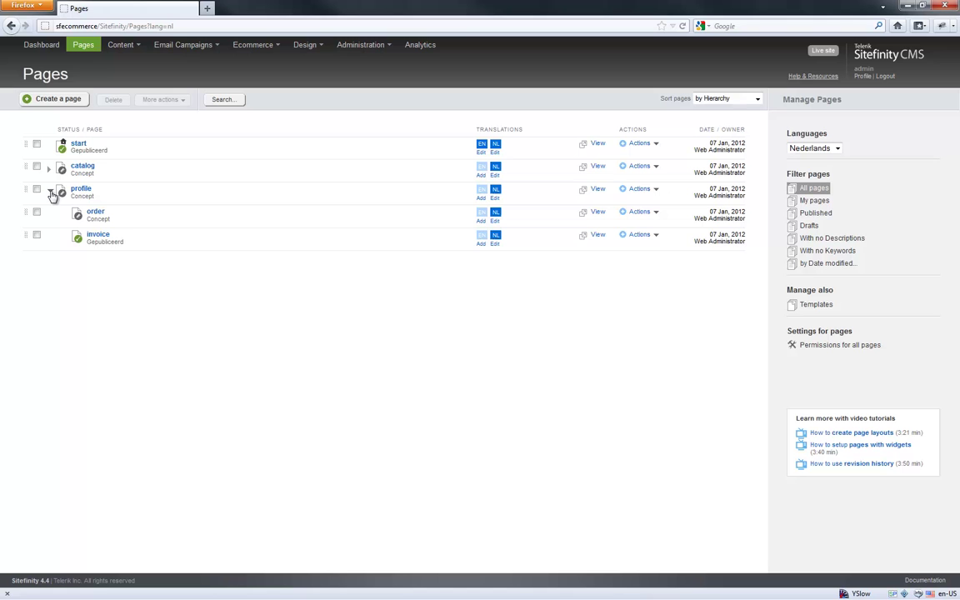
{"action": "left_click", "coordinate": [481, 245]}
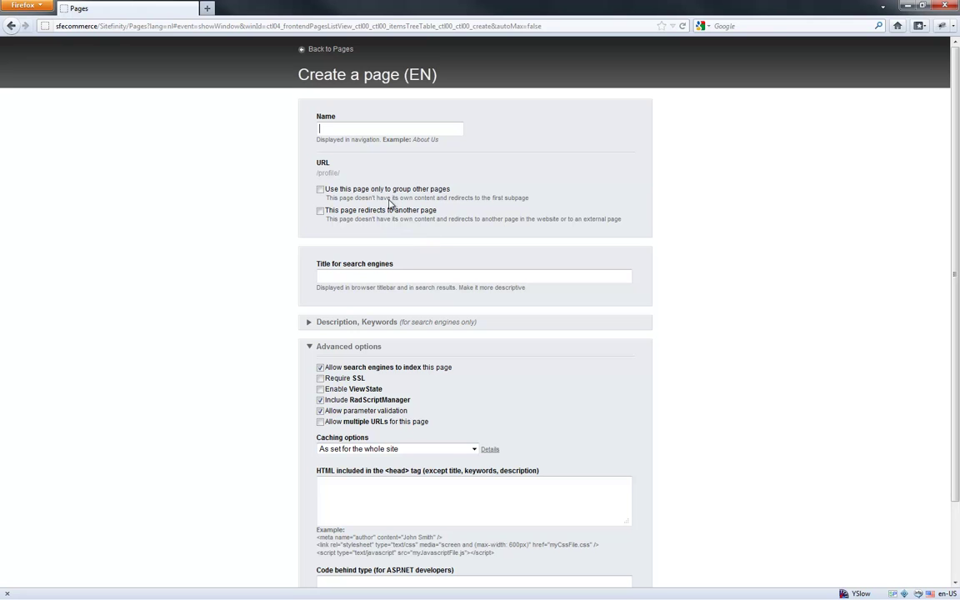
{"action": "type", "text": "invoice"}
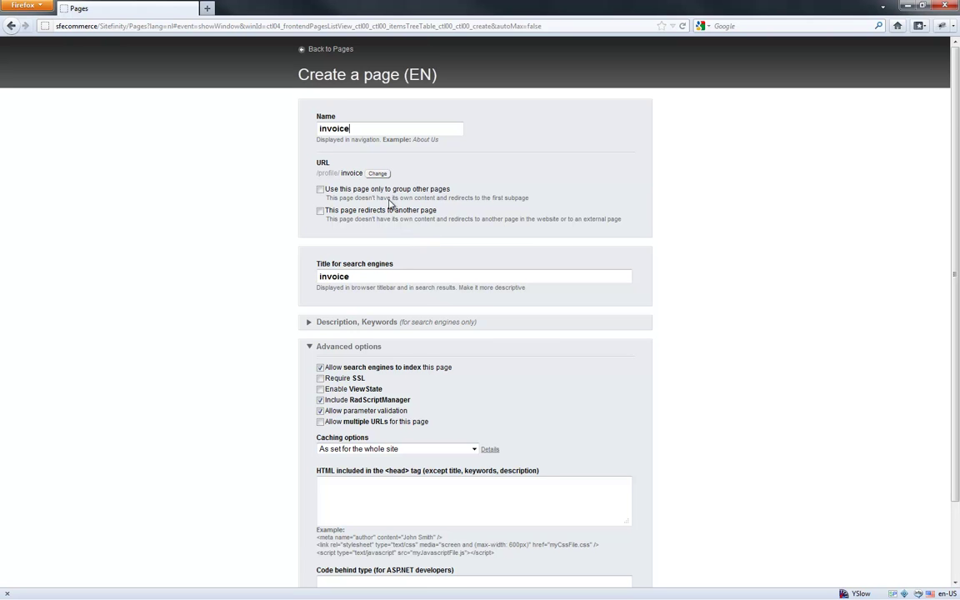
{"action": "scroll", "coordinate": [380, 239], "scroll_direction": "down", "scroll_amount": 2}
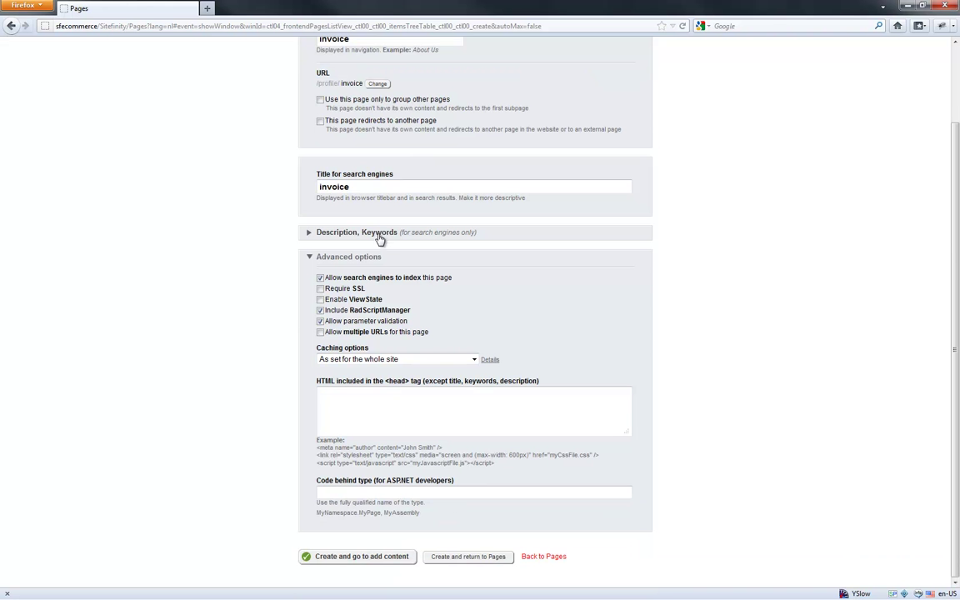
{"action": "left_click", "coordinate": [346, 557]}
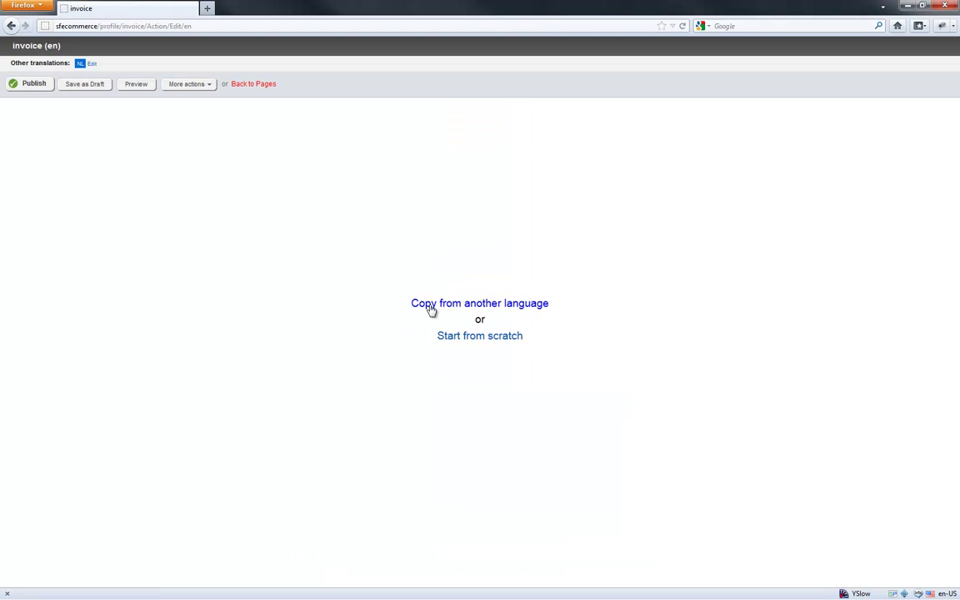
{"action": "left_click", "coordinate": [426, 305]}
{"action": "left_click", "coordinate": [398, 166]}
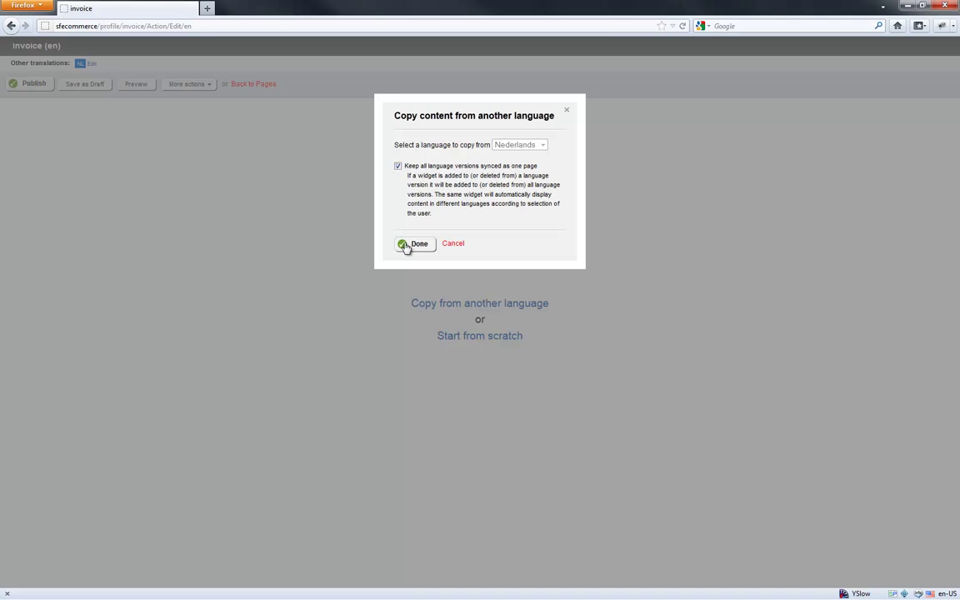
{"action": "left_click", "coordinate": [404, 243]}
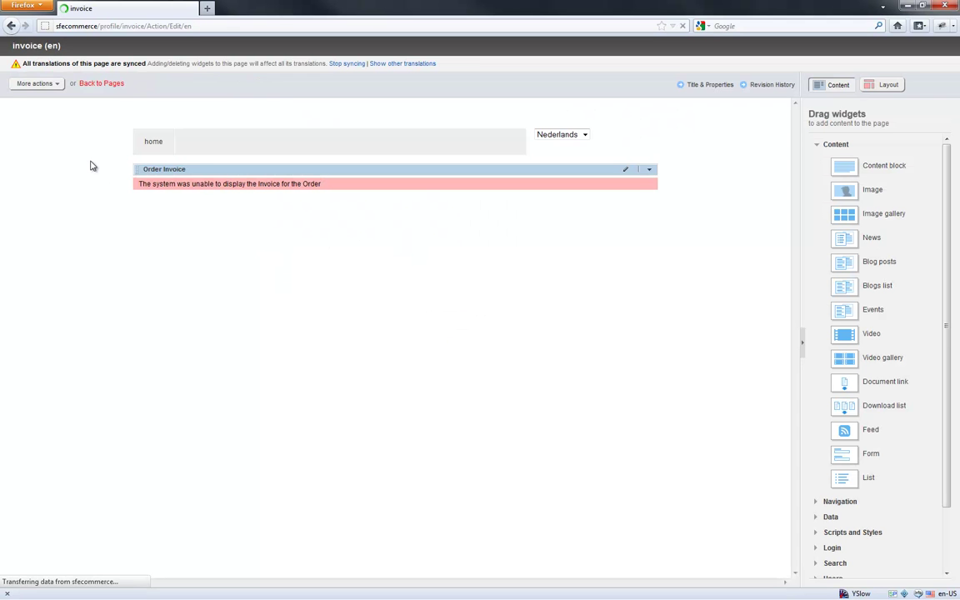
{"action": "left_click", "coordinate": [37, 85]}
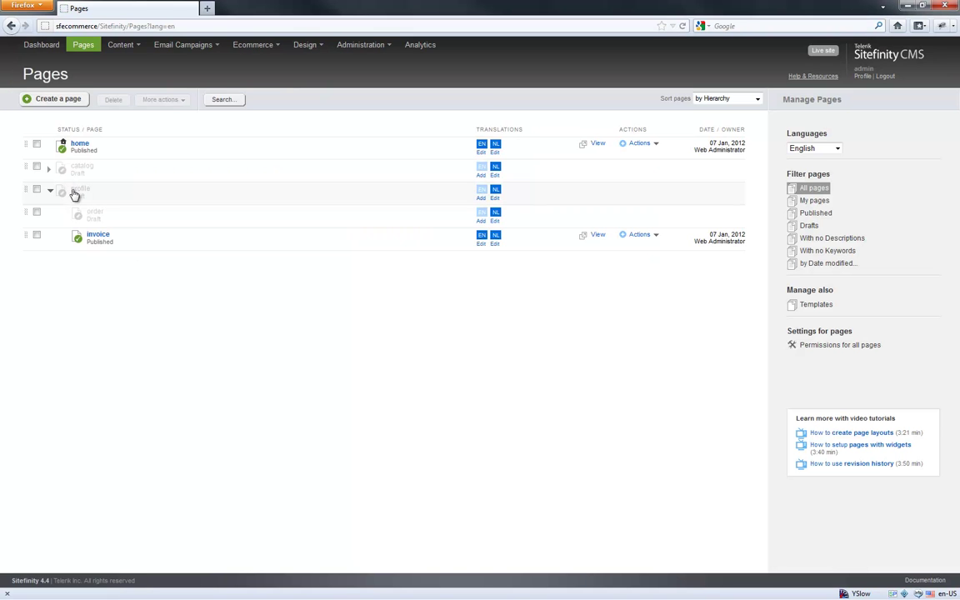
- Place an Ecommerce Orders list widget on the Dutch order page
{"action": "left_click", "coordinate": [496, 222]}
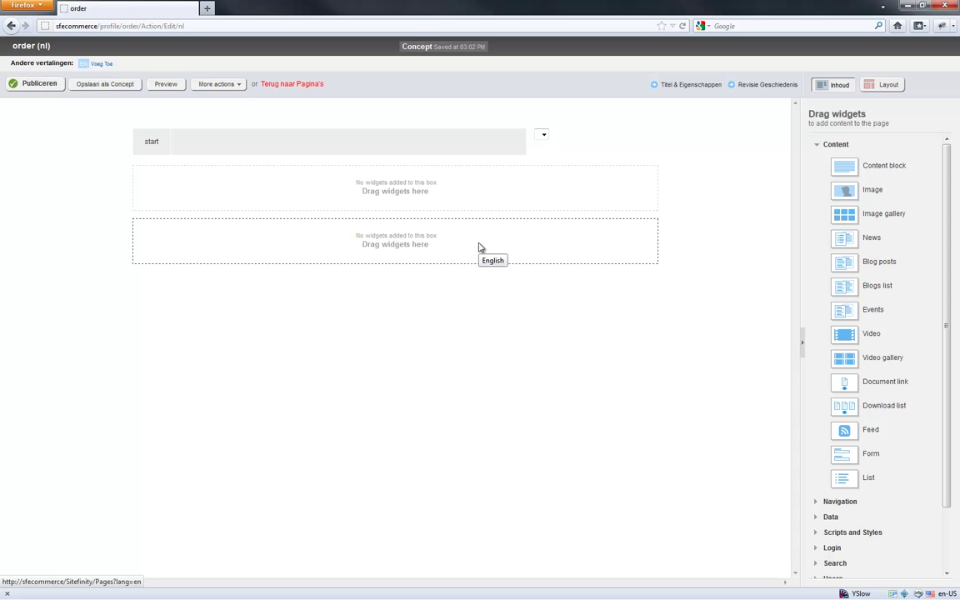
{"action": "left_click", "coordinate": [813, 149]}
{"action": "left_click", "coordinate": [816, 299]}
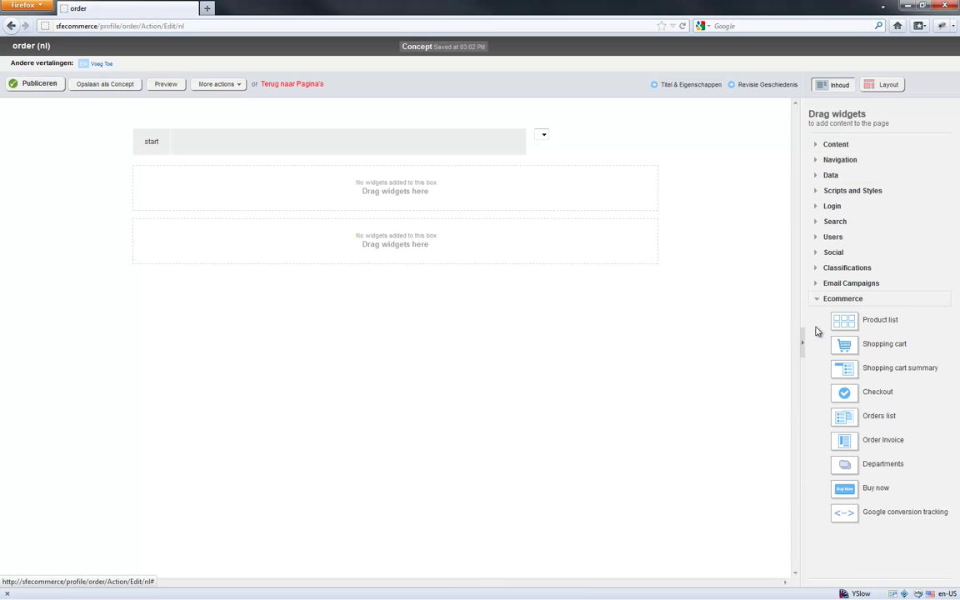
{"action": "left_click_drag", "start_coordinate": [843, 416], "coordinate": [375, 197]}
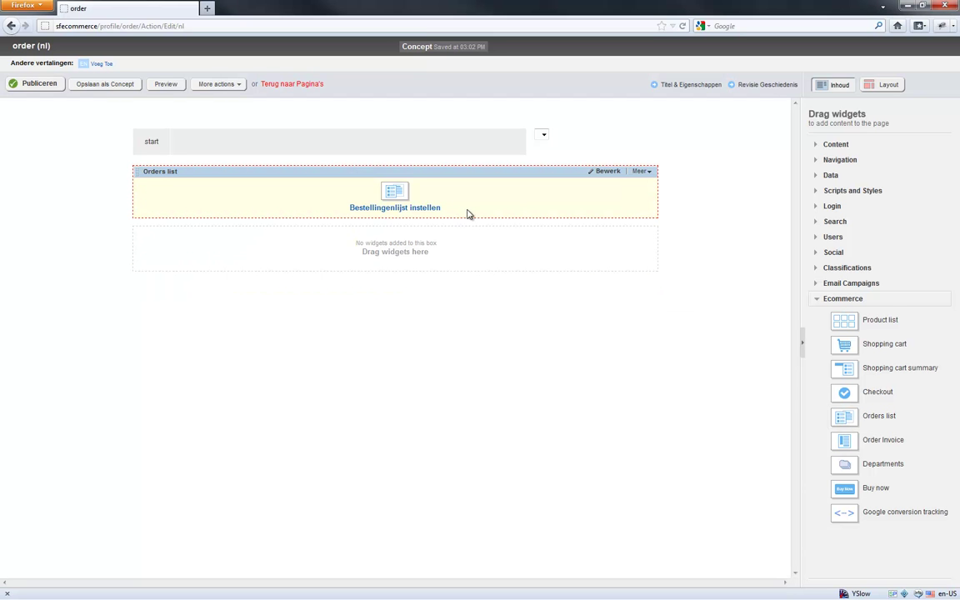
- Set the Orders list's order invoice page to profile > invoice, save, and publish the page
{"action": "left_click", "coordinate": [425, 209]}
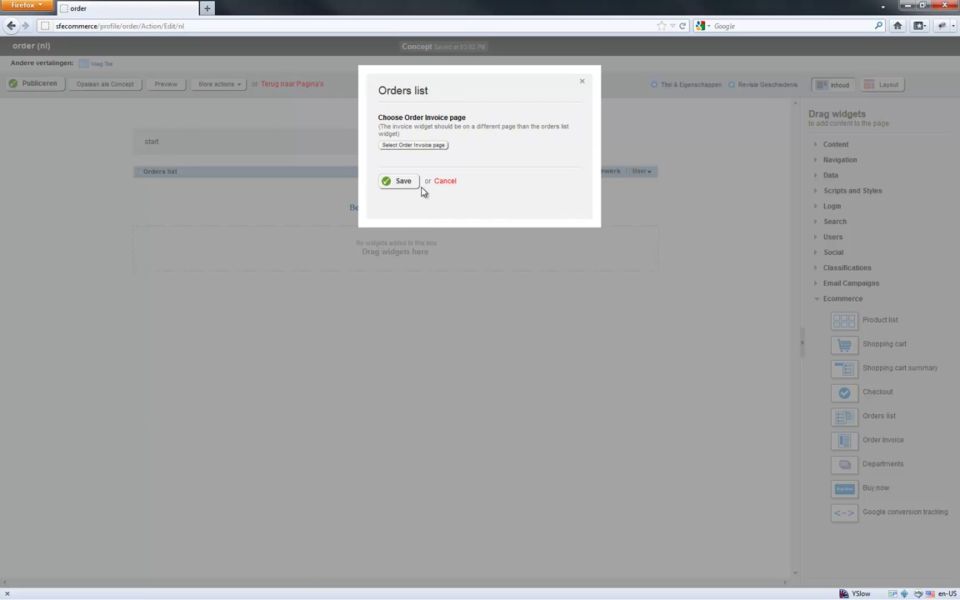
{"action": "left_click", "coordinate": [421, 150]}
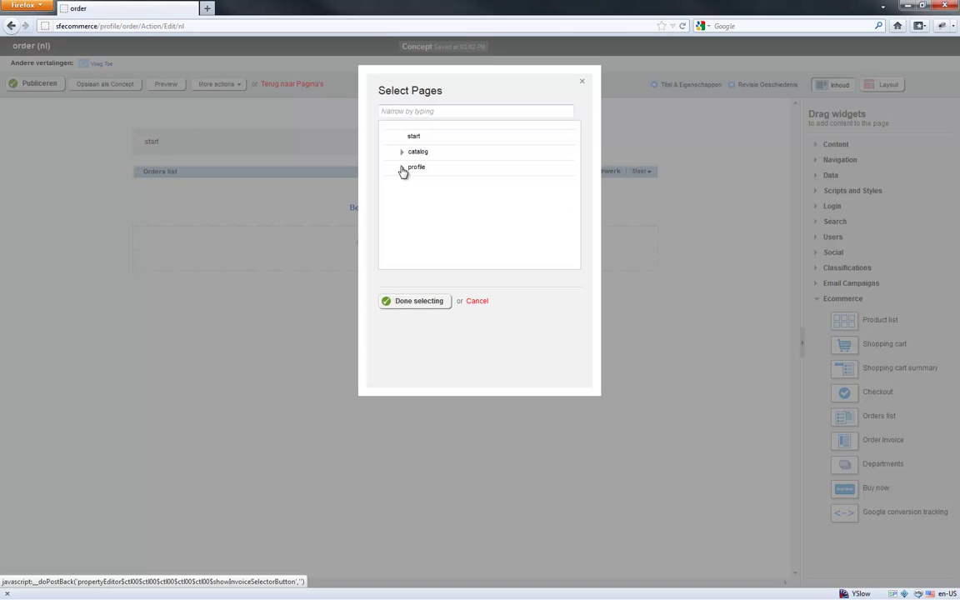
{"action": "left_click", "coordinate": [403, 170]}
{"action": "left_click", "coordinate": [431, 200]}
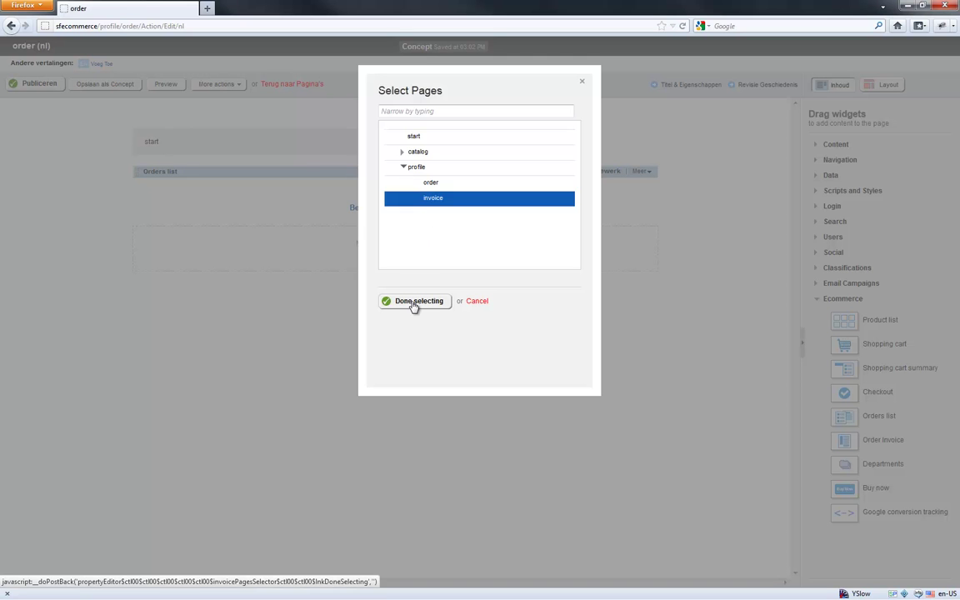
{"action": "left_click", "coordinate": [416, 302]}
{"action": "left_click", "coordinate": [397, 182]}
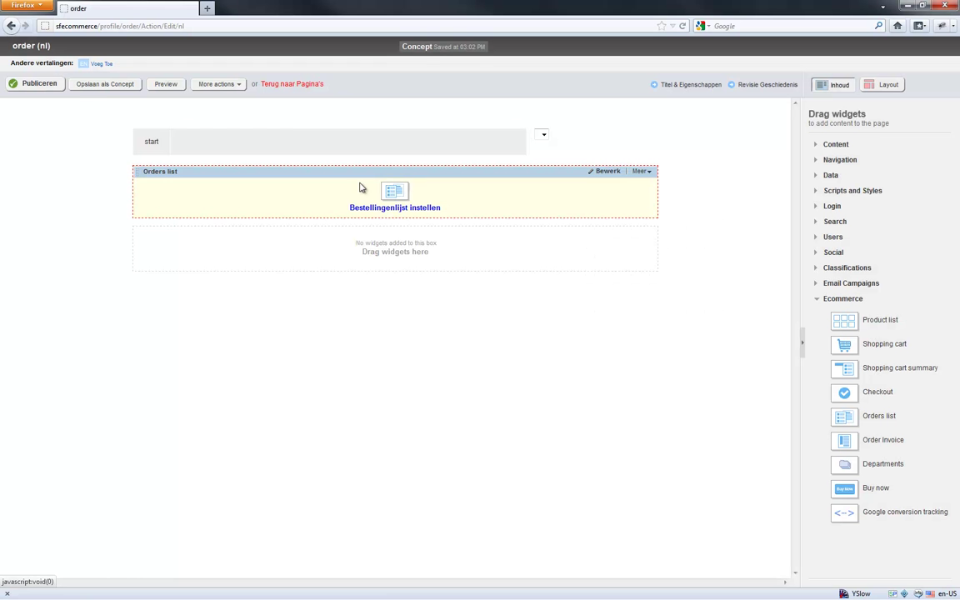
{"action": "left_click", "coordinate": [47, 88]}
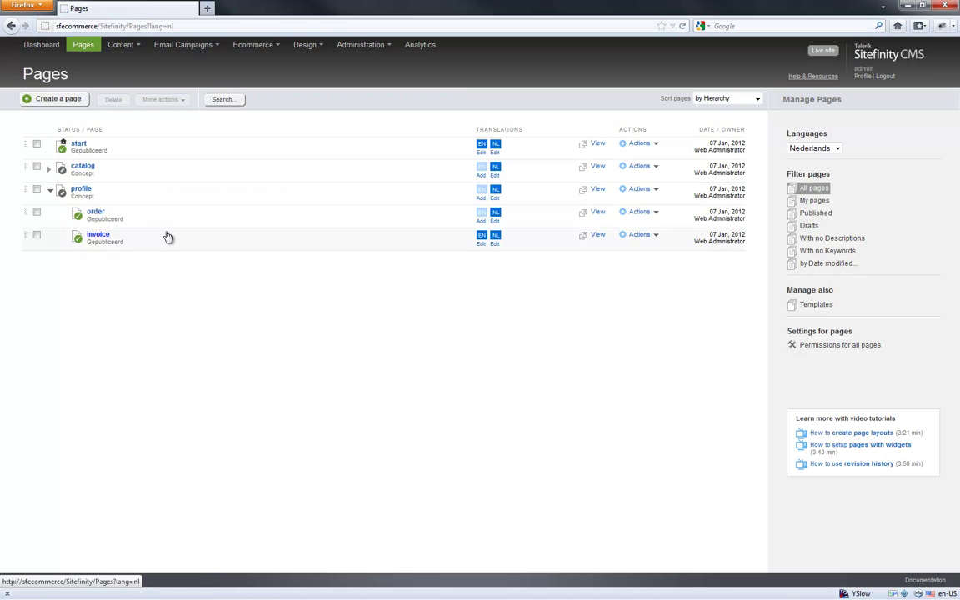
- Add an English 'order' page copied from Dutch with languages kept in sync, and publish it
{"action": "left_click", "coordinate": [479, 221]}
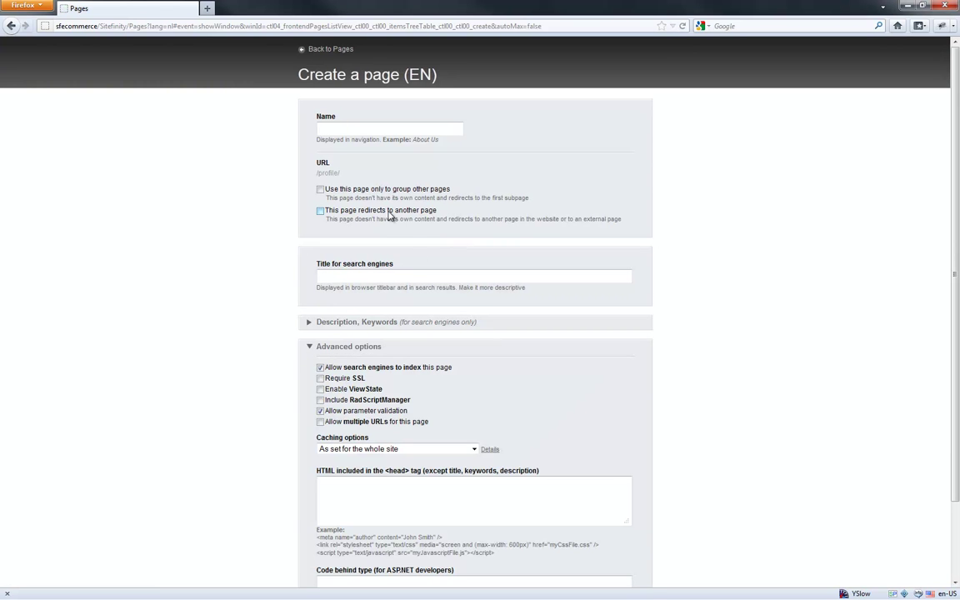
{"action": "type", "text": "order"}
{"action": "scroll", "coordinate": [386, 225], "scroll_direction": "down", "scroll_amount": 2}
{"action": "left_click", "coordinate": [346, 556]}
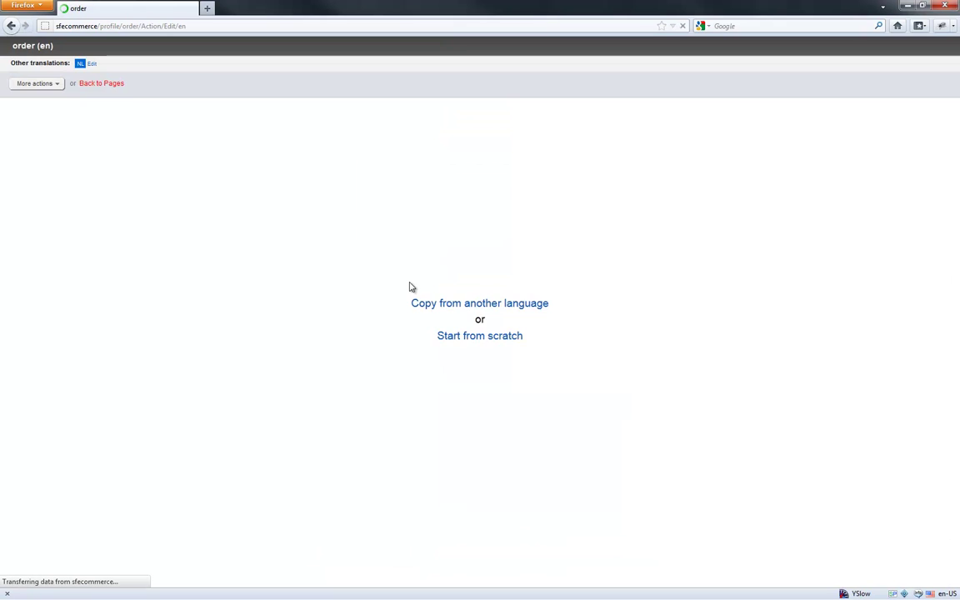
{"action": "left_click", "coordinate": [425, 304]}
{"action": "left_click", "coordinate": [418, 167]}
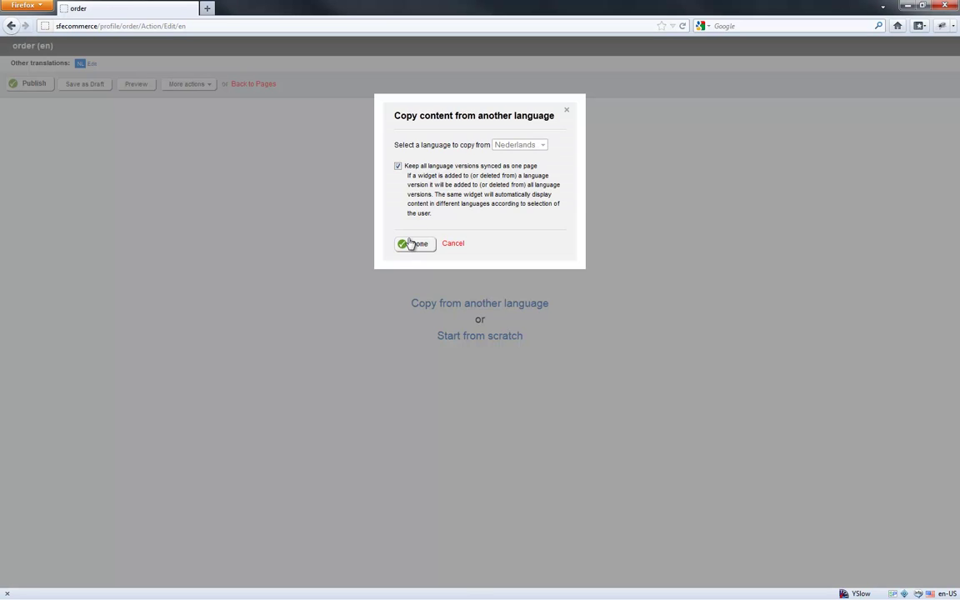
{"action": "left_click", "coordinate": [413, 243]}
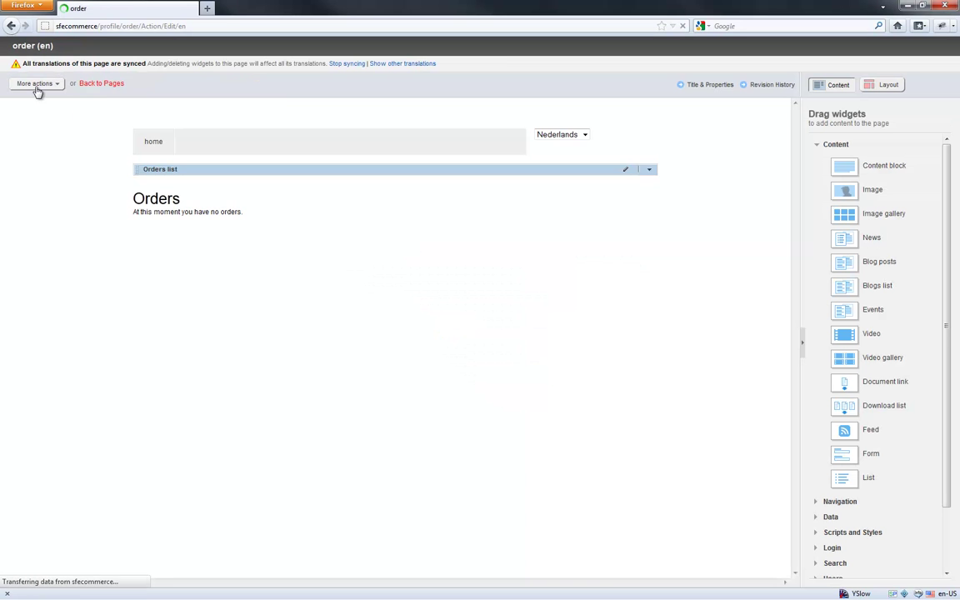
{"action": "left_click", "coordinate": [36, 86]}
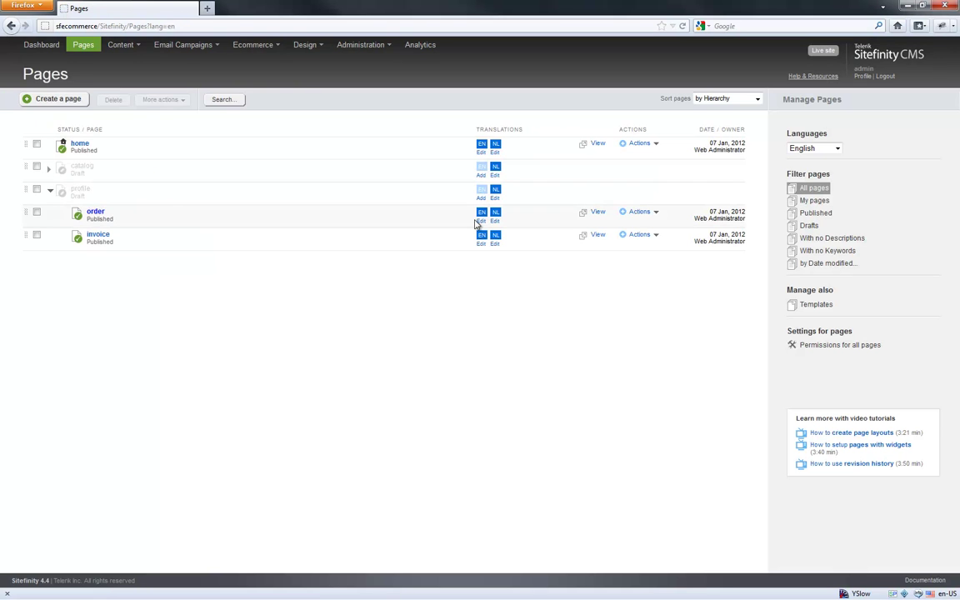
- Add an English 'profile' page with content copied from Dutch, and publish it
{"action": "left_click", "coordinate": [481, 199]}
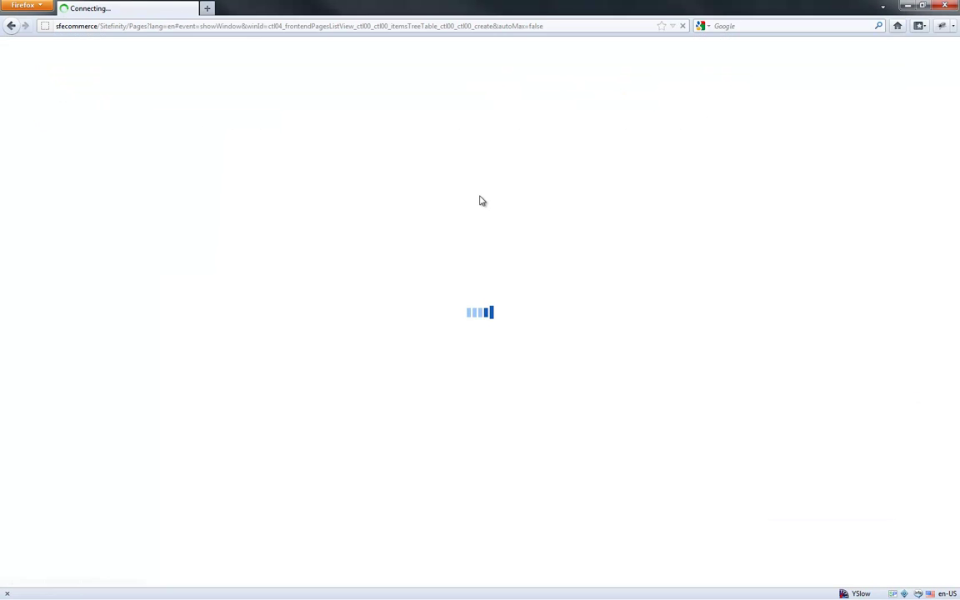
{"action": "type", "text": "profile"}
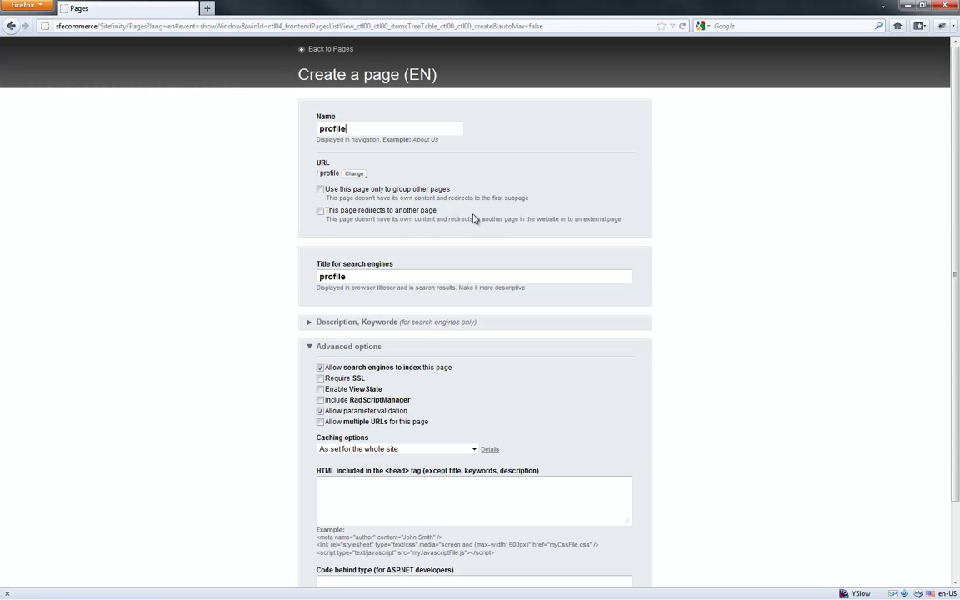
{"action": "scroll", "coordinate": [473, 218], "scroll_direction": "down", "scroll_amount": 2}
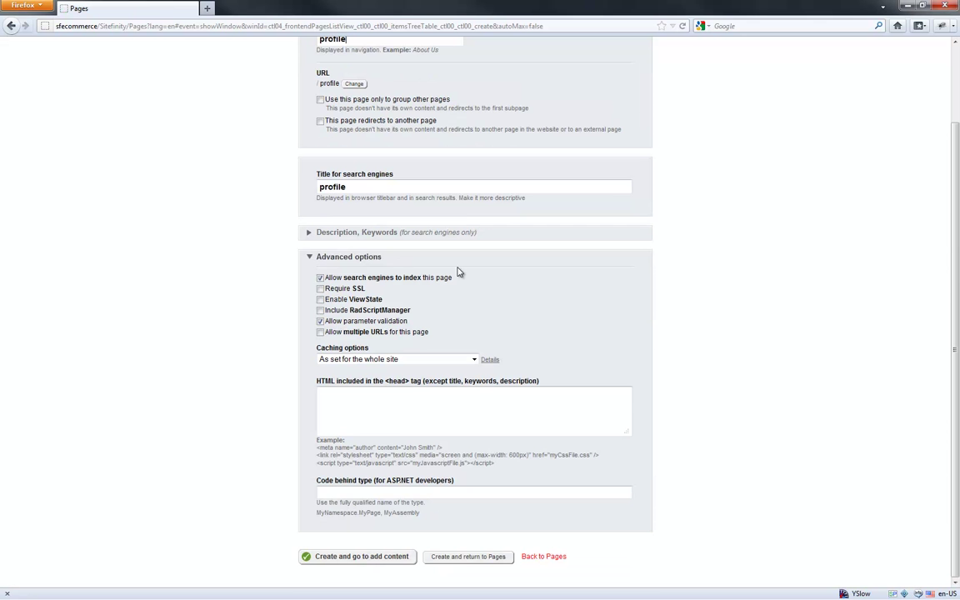
{"action": "left_click", "coordinate": [367, 556]}
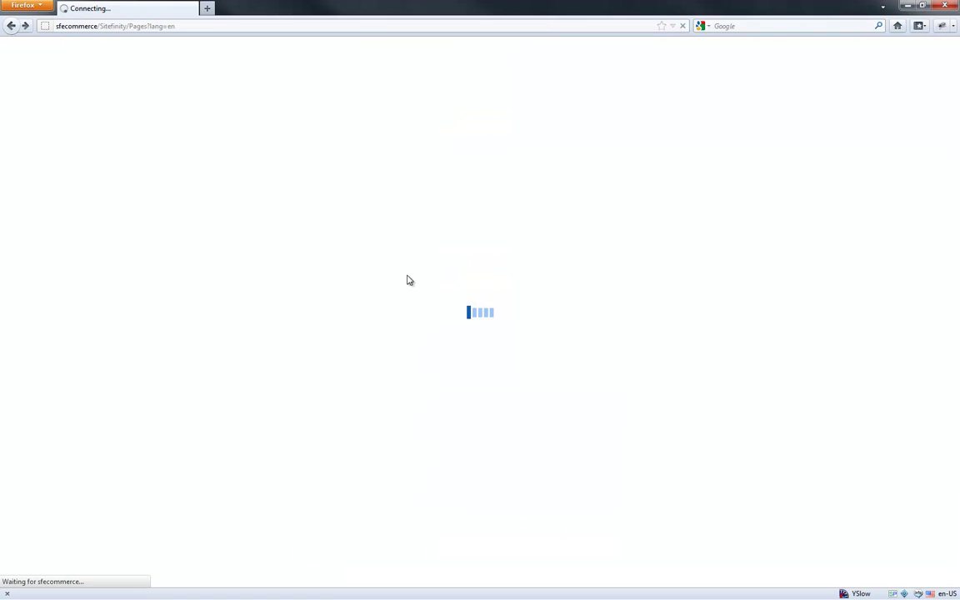
{"action": "left_click", "coordinate": [419, 303]}
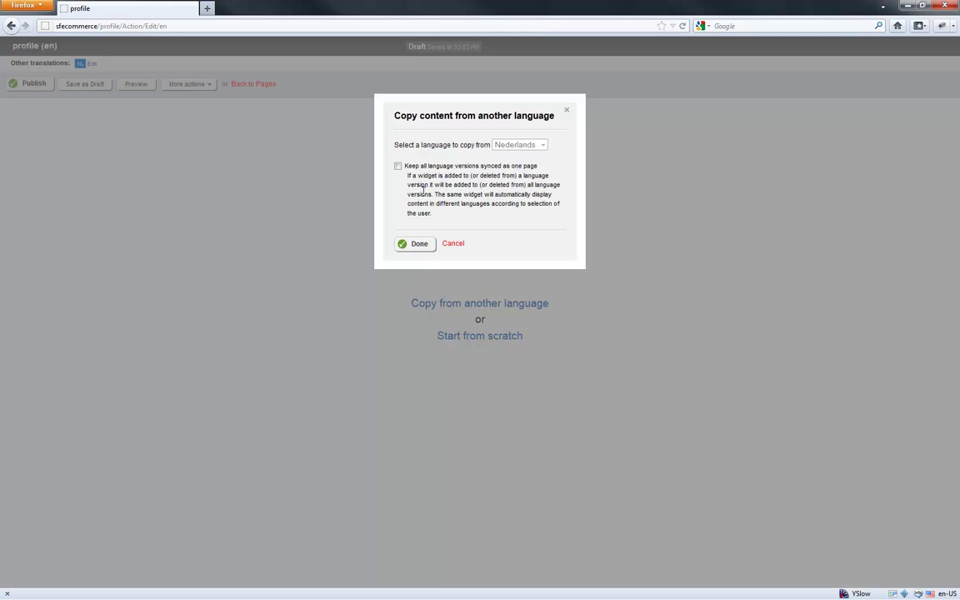
{"action": "left_click", "coordinate": [413, 243]}
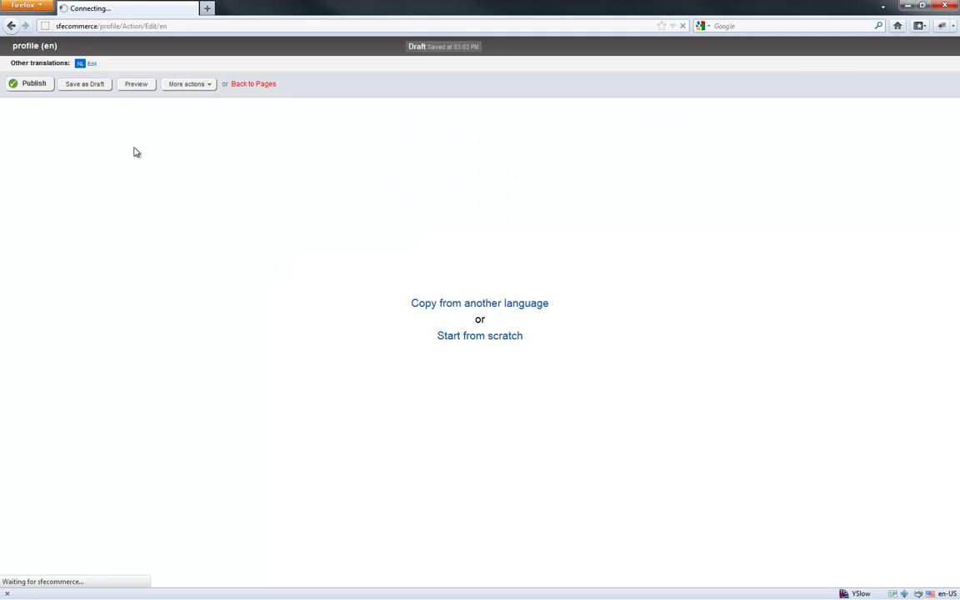
{"action": "left_click", "coordinate": [31, 87]}
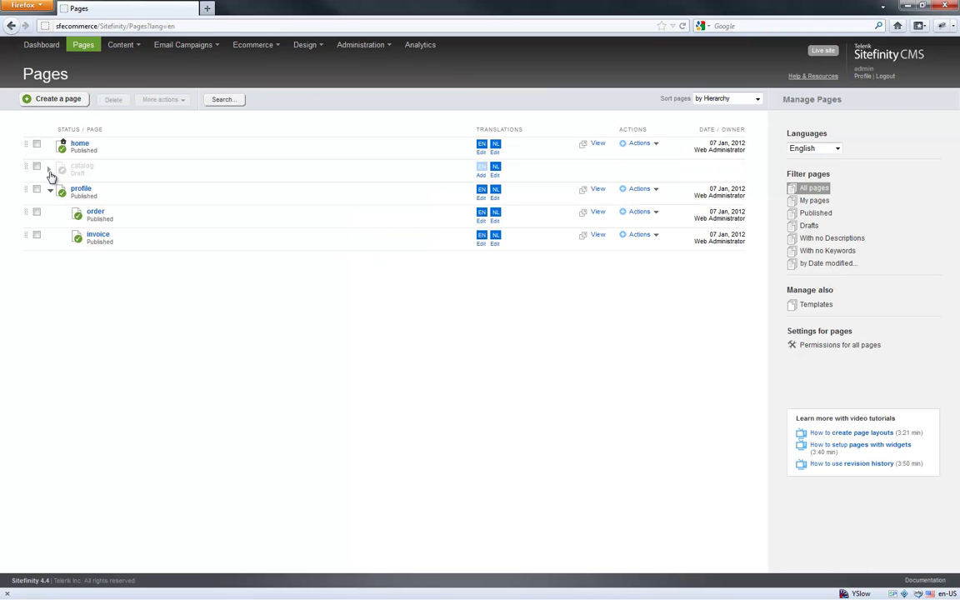
- Place an Ecommerce Checkout widget on the Dutch checkout page under catalog
{"action": "left_click", "coordinate": [49, 171]}
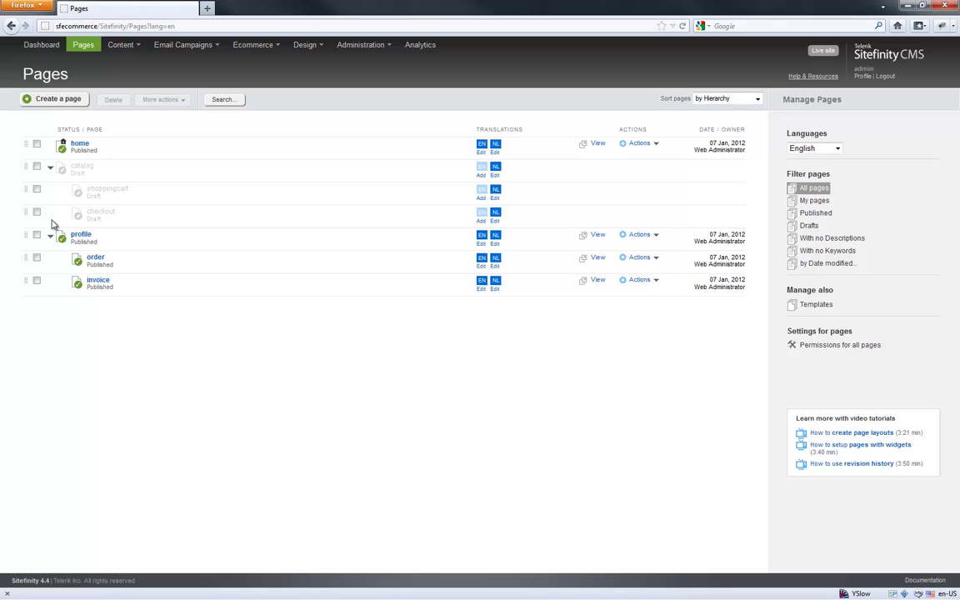
{"action": "left_click", "coordinate": [495, 223]}
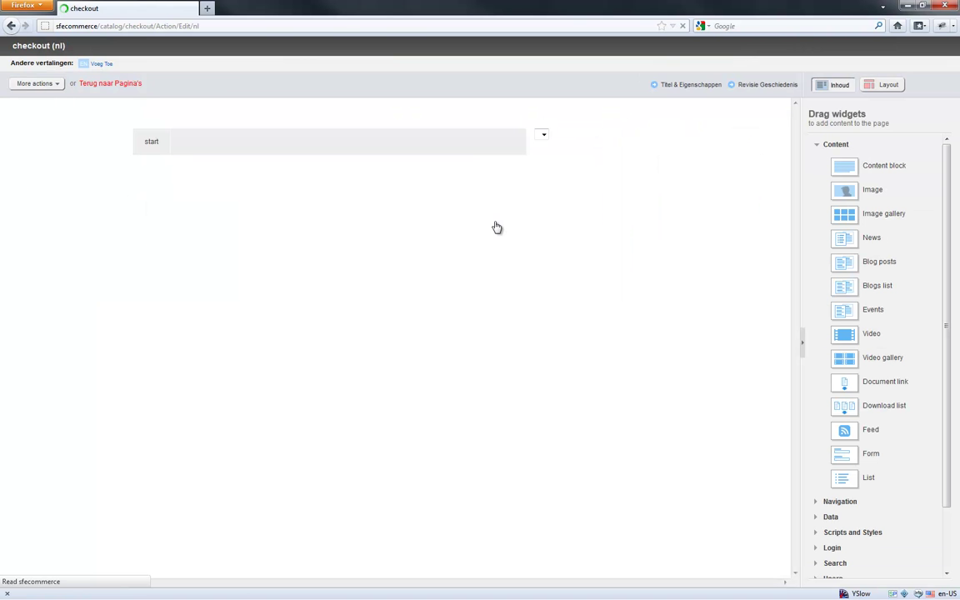
{"action": "left_click", "coordinate": [815, 147]}
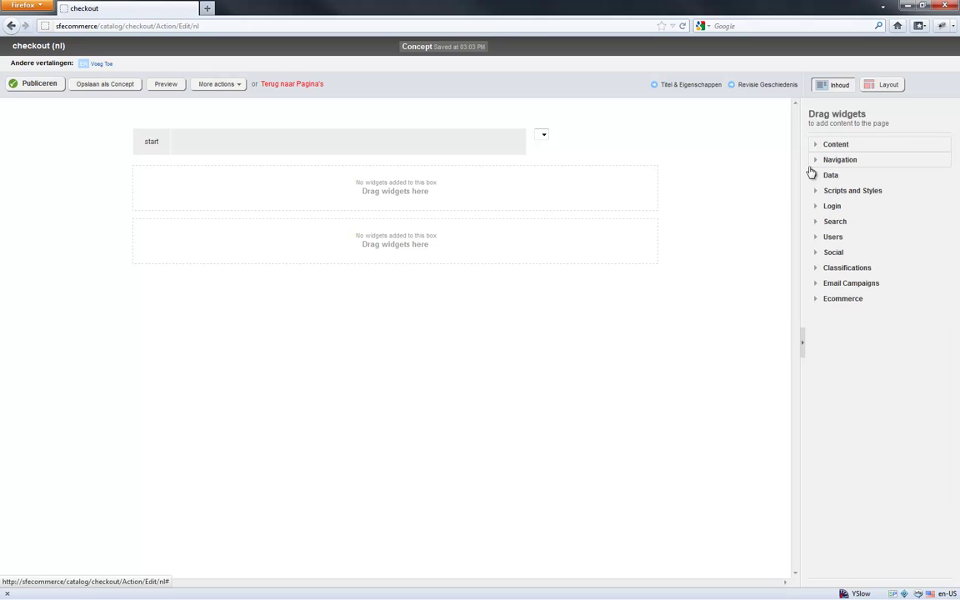
{"action": "left_click", "coordinate": [814, 302]}
{"action": "left_click_drag", "start_coordinate": [845, 392], "coordinate": [385, 192]}
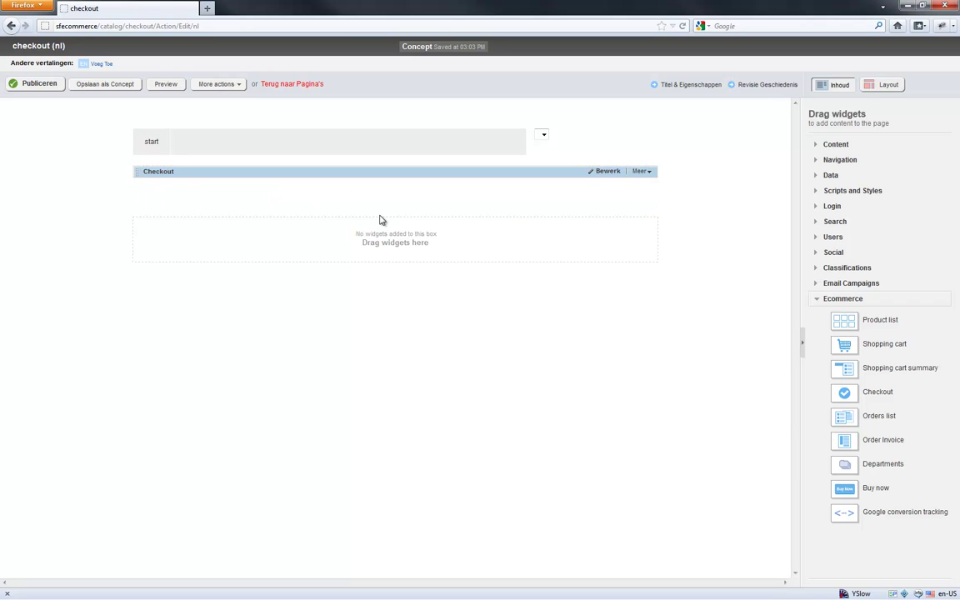
- Enable 'Send merchant a copy' of the order e-mail in the Checkout widget and save
{"action": "left_click", "coordinate": [605, 173]}
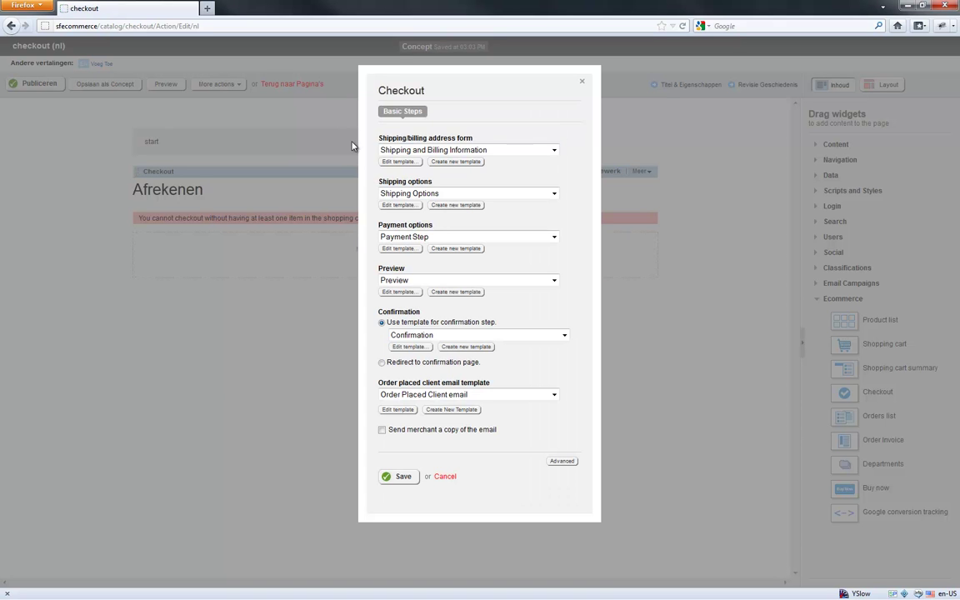
{"action": "left_click", "coordinate": [410, 432]}
{"action": "left_click", "coordinate": [560, 461]}
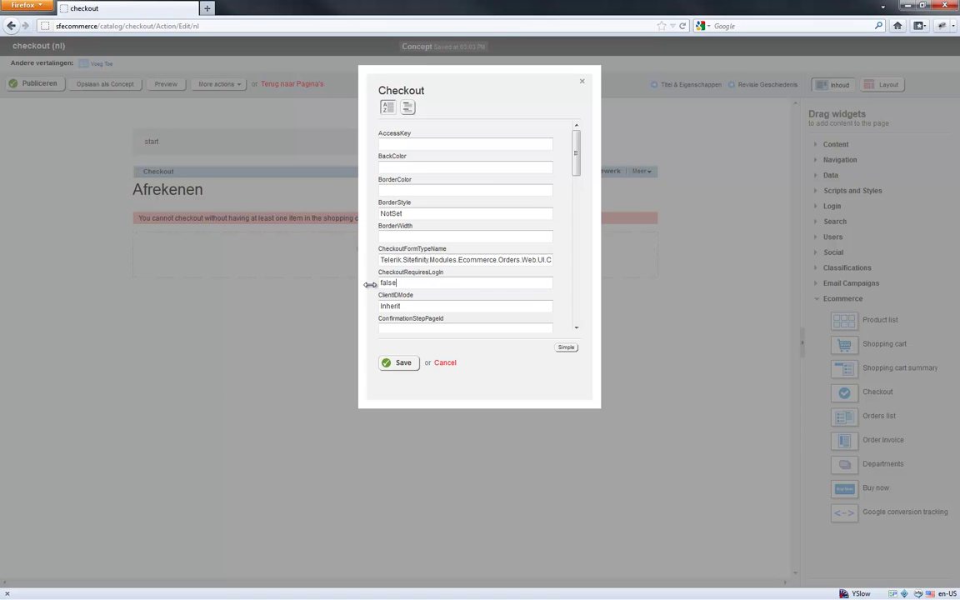
{"action": "left_click", "coordinate": [406, 365]}
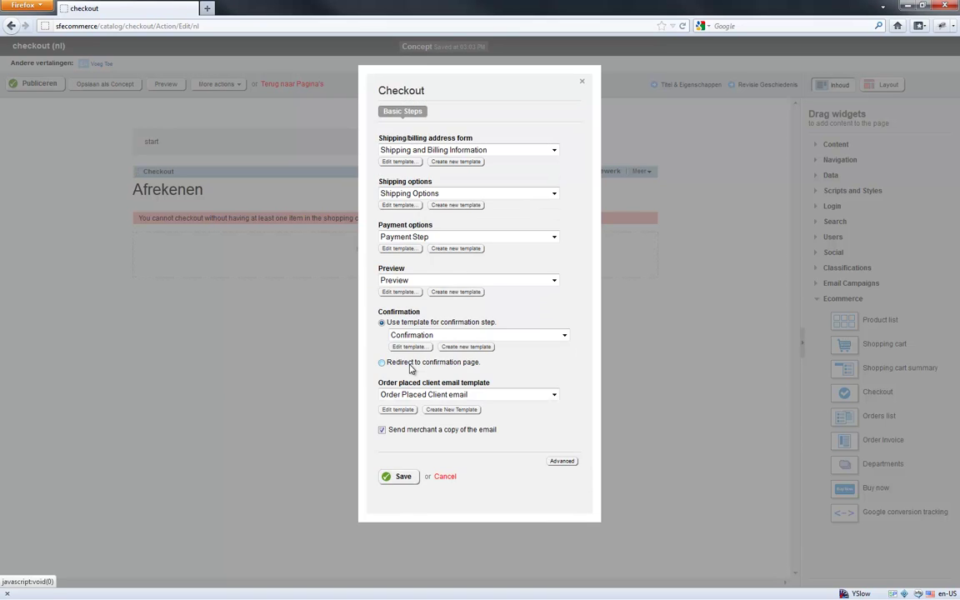
{"action": "left_click", "coordinate": [407, 477]}
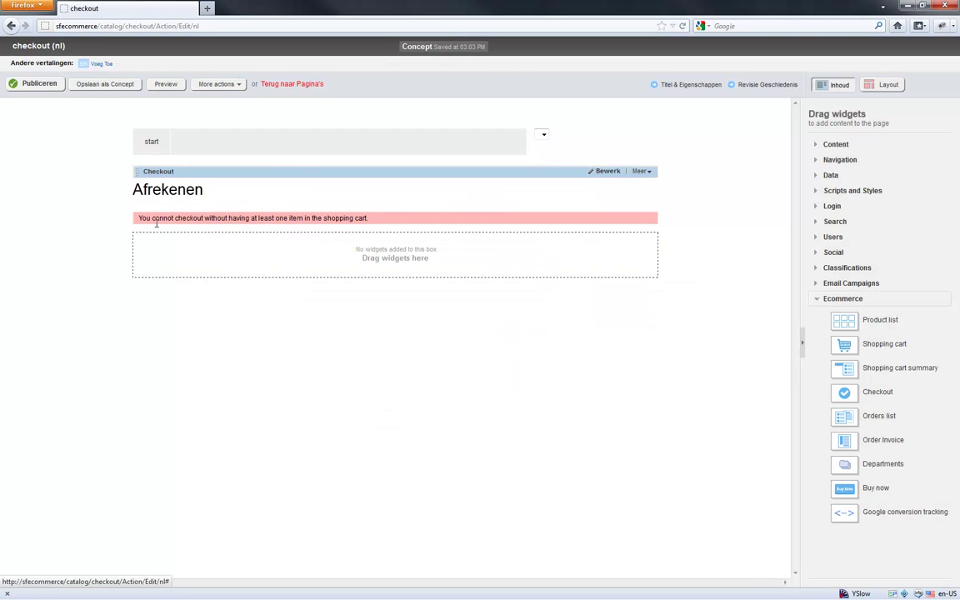
- Publish the Dutch checkout page and create an English 'checkout' page for content editing
{"action": "left_click", "coordinate": [44, 85]}
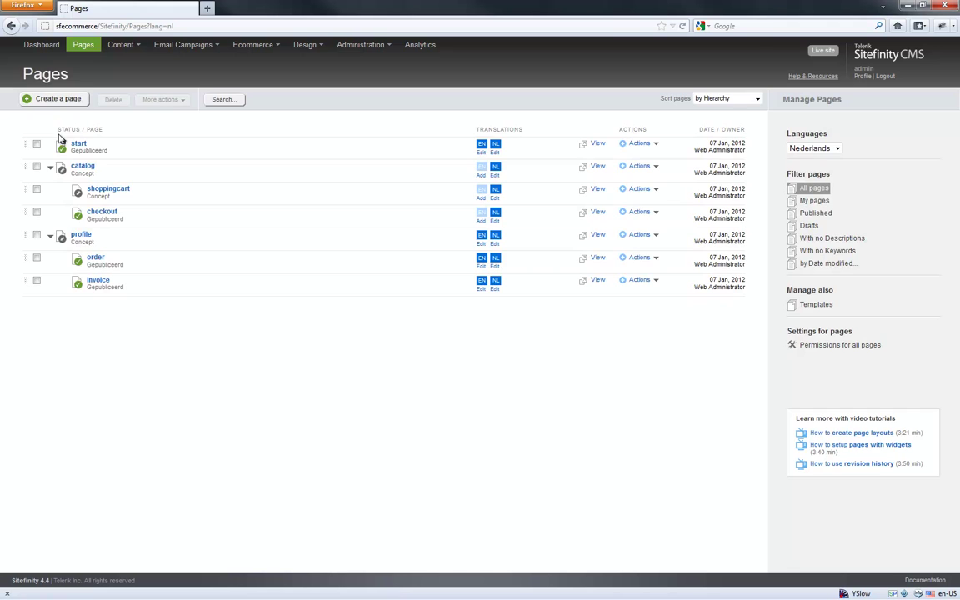
{"action": "left_click", "coordinate": [480, 220]}
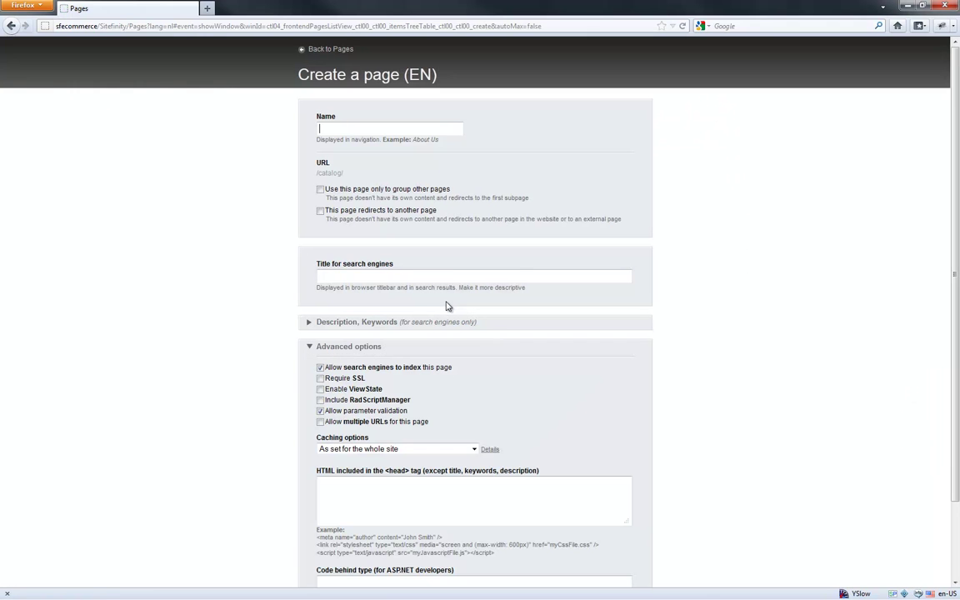
{"action": "type", "text": "checkout"}
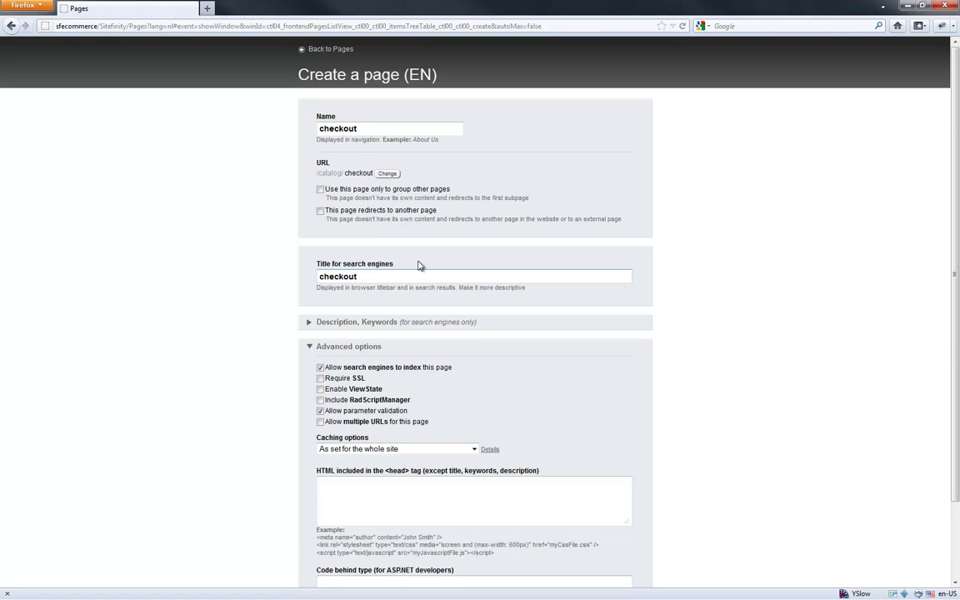
{"action": "scroll", "coordinate": [415, 275], "scroll_direction": "down", "scroll_amount": 3}
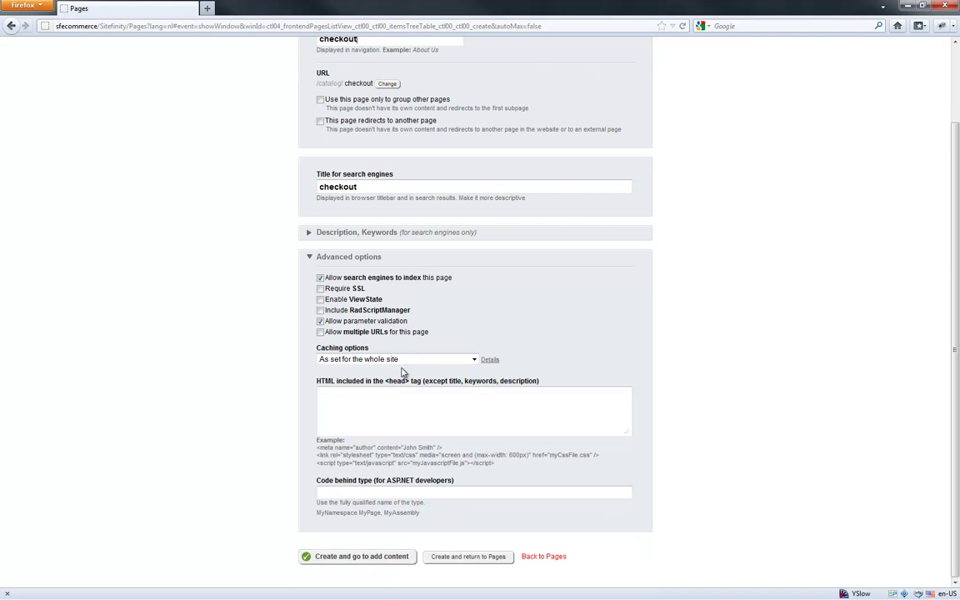
{"action": "left_click", "coordinate": [363, 556]}
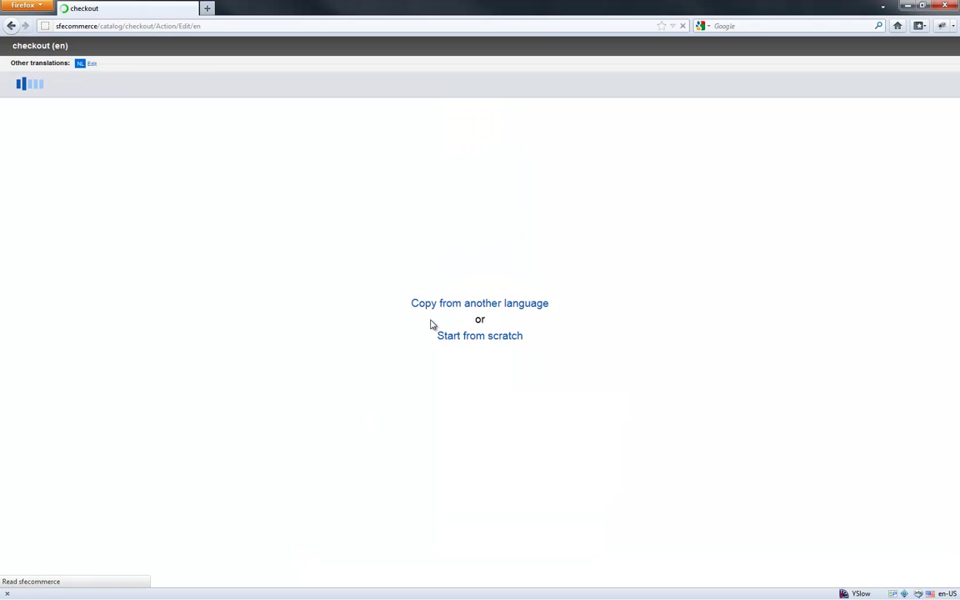
- Copy the Dutch content into the English checkout page with sync on, and publish it
{"action": "left_click", "coordinate": [434, 304]}
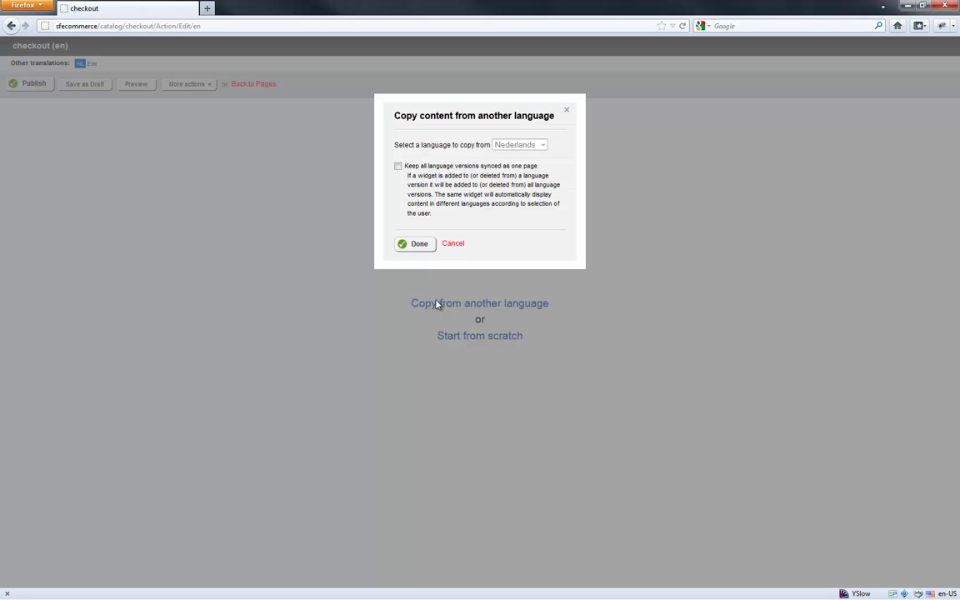
{"action": "left_click", "coordinate": [398, 166]}
{"action": "left_click", "coordinate": [407, 244]}
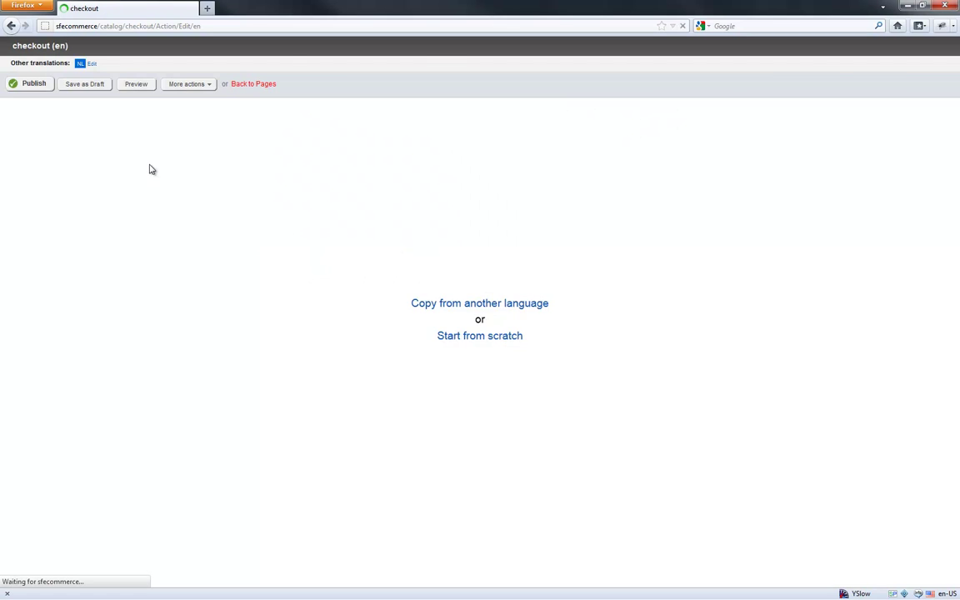
{"action": "left_click", "coordinate": [44, 88]}
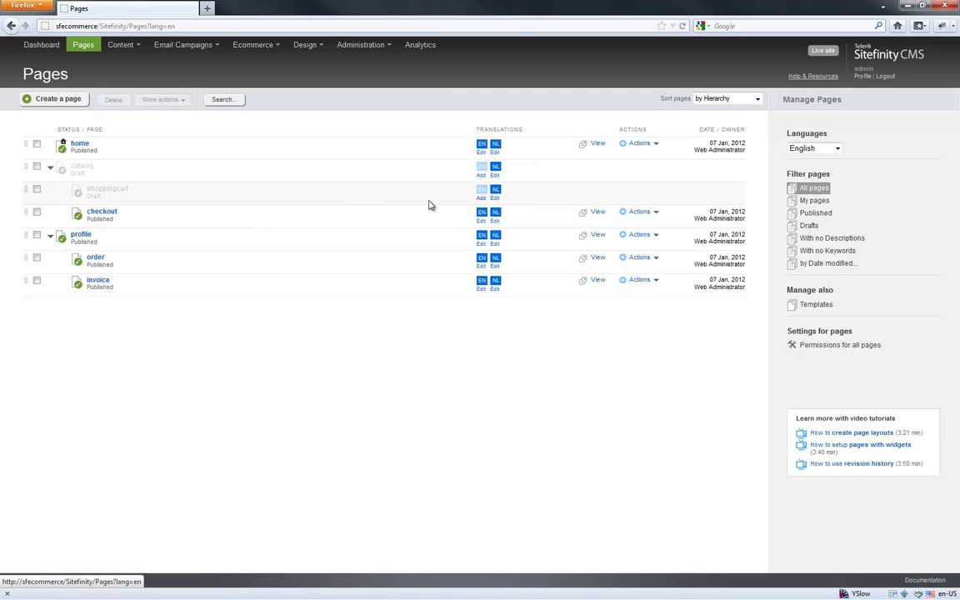
- Place an Ecommerce Shopping cart widget on the Dutch shoppingcart page
{"action": "left_click", "coordinate": [494, 200]}
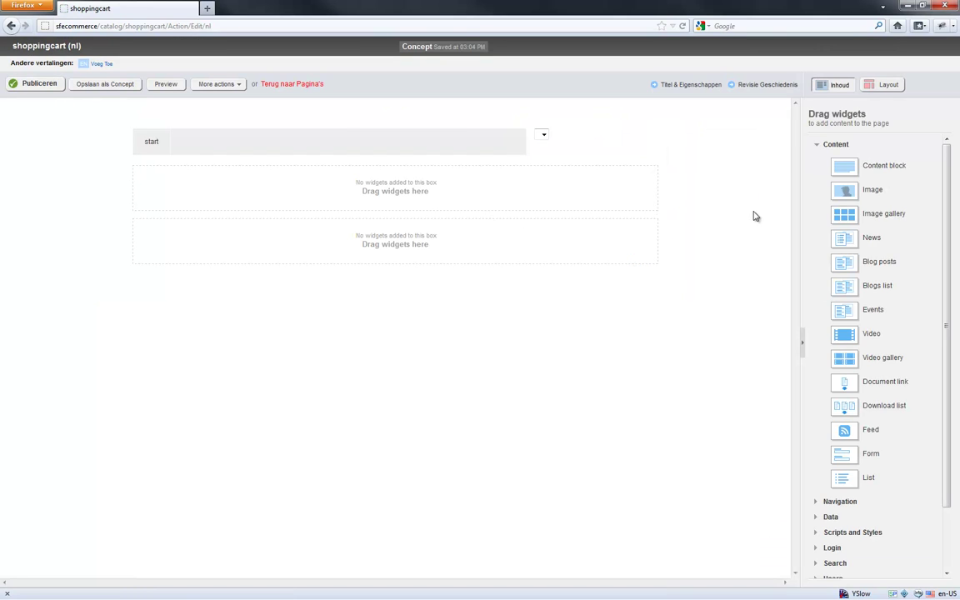
{"action": "left_click", "coordinate": [816, 144]}
{"action": "left_click", "coordinate": [816, 299]}
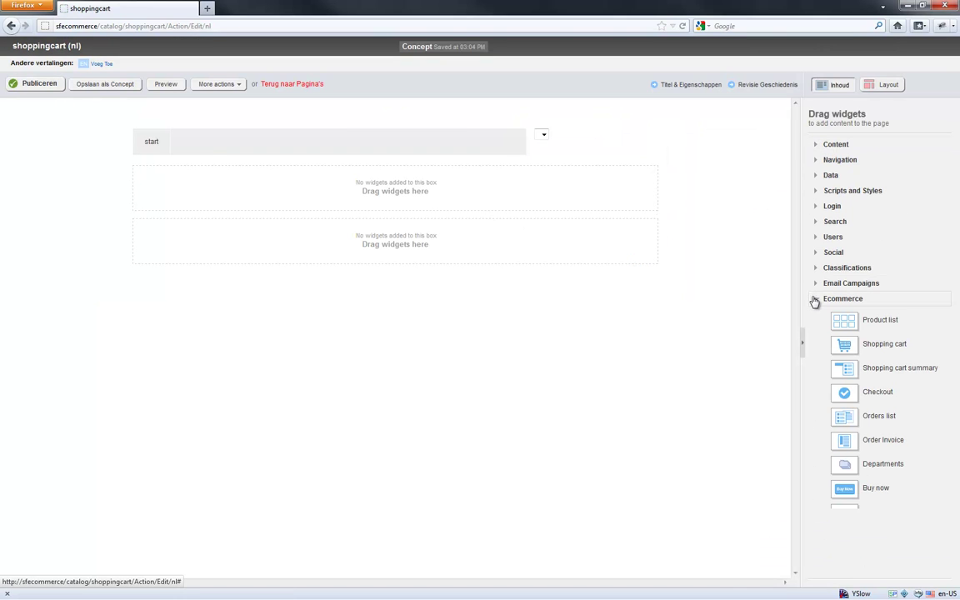
{"action": "left_click_drag", "start_coordinate": [850, 351], "coordinate": [404, 205]}
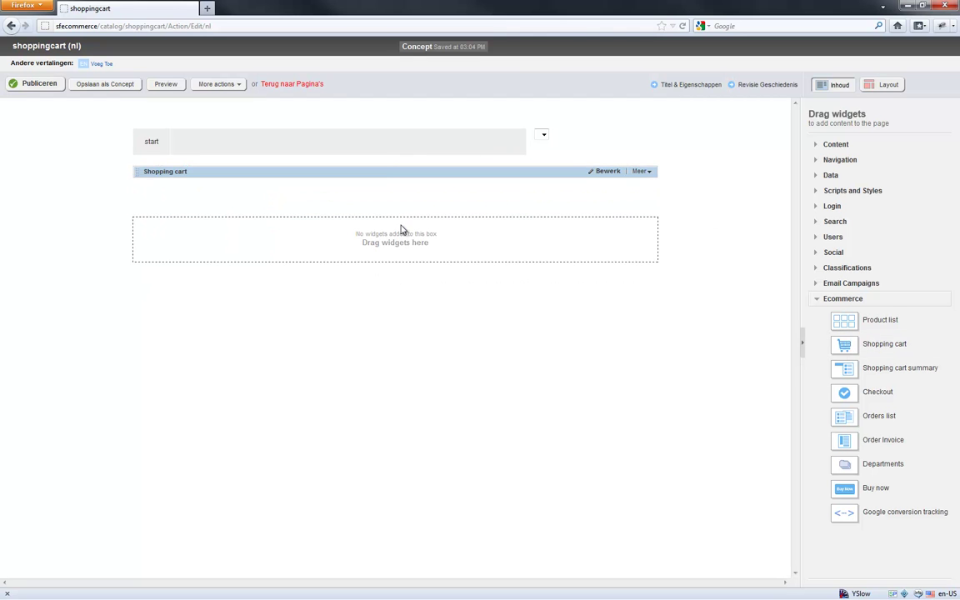
- Link the cart's checkout to catalog > checkout and continue-shopping to catalog, save, and publish
{"action": "left_click", "coordinate": [410, 215]}
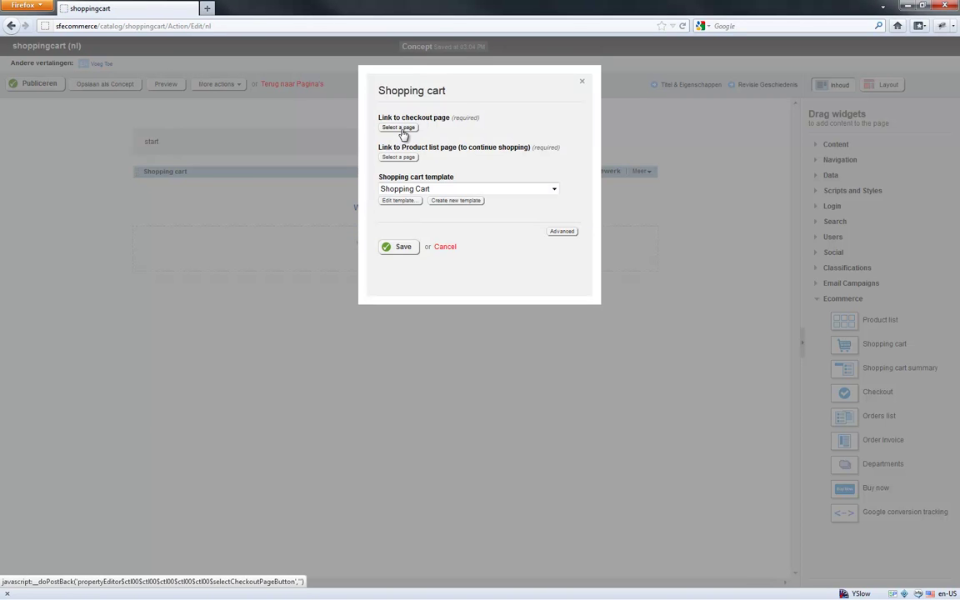
{"action": "left_click", "coordinate": [403, 130]}
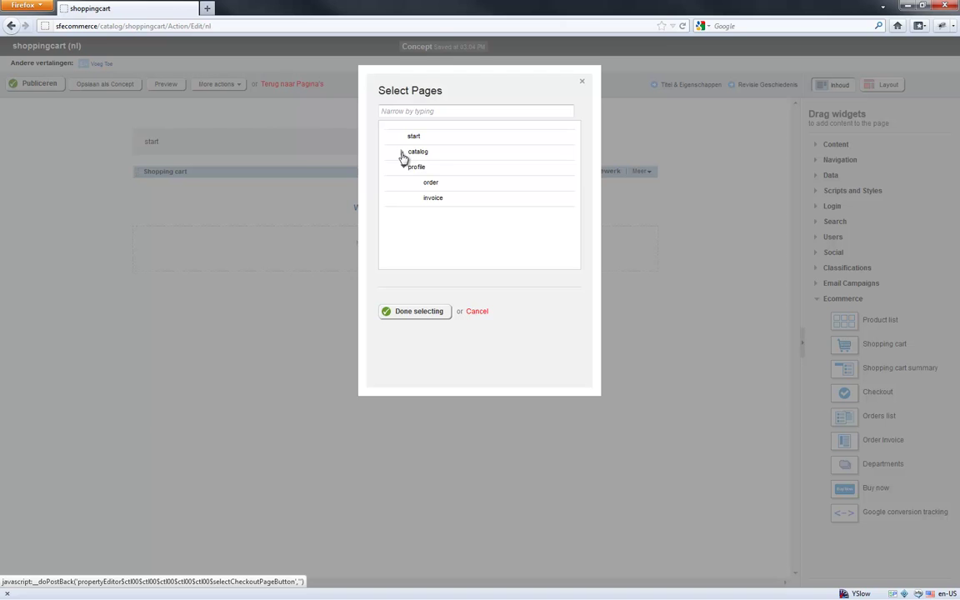
{"action": "left_click", "coordinate": [403, 152]}
{"action": "left_click", "coordinate": [436, 185]}
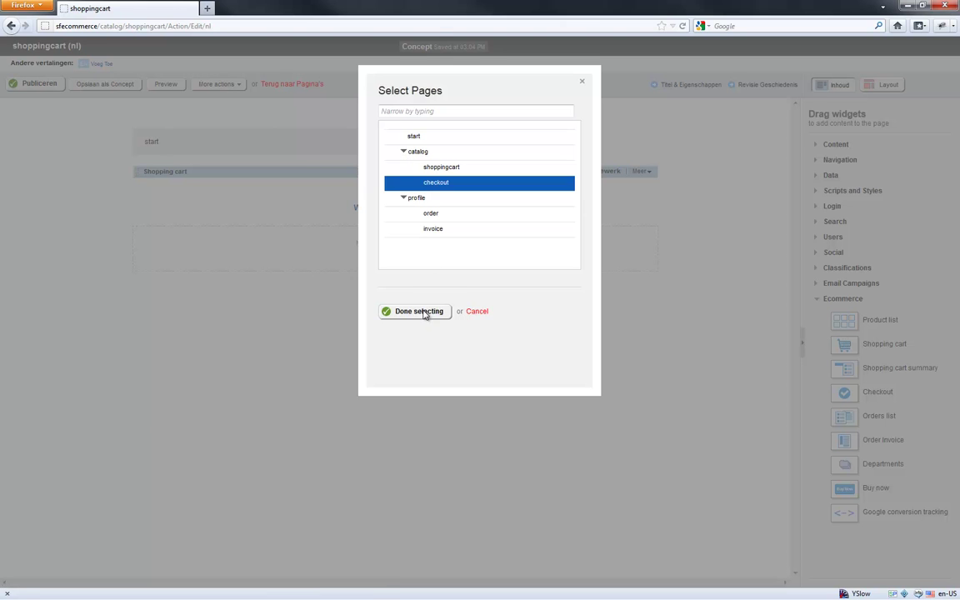
{"action": "left_click", "coordinate": [425, 313]}
{"action": "left_click", "coordinate": [408, 163]}
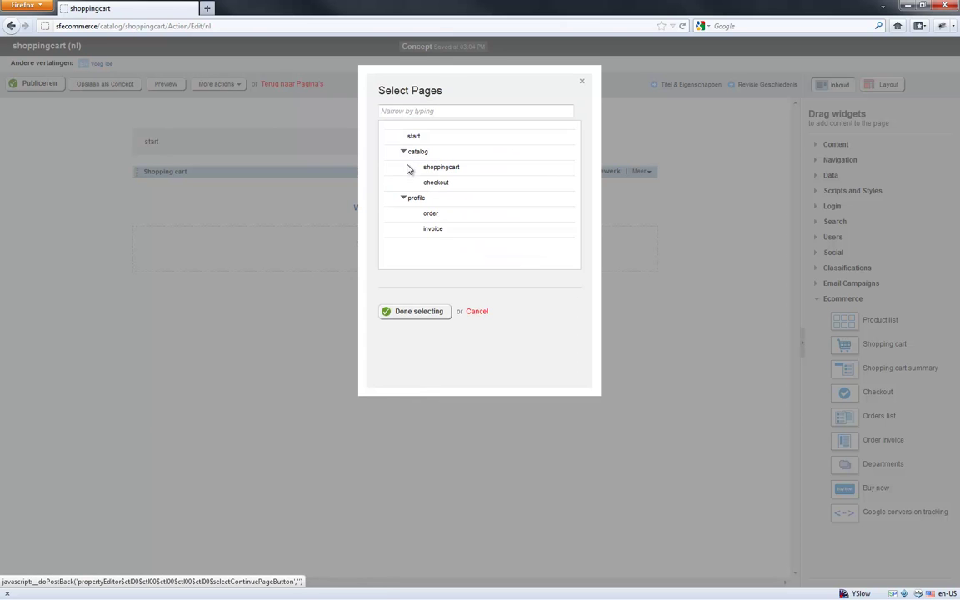
{"action": "left_click", "coordinate": [419, 156]}
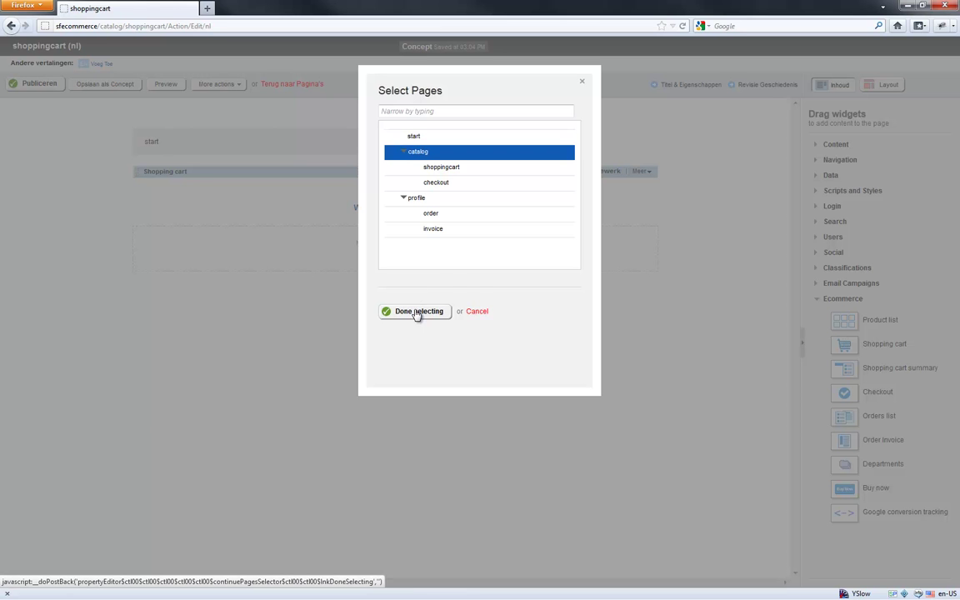
{"action": "left_click", "coordinate": [417, 313]}
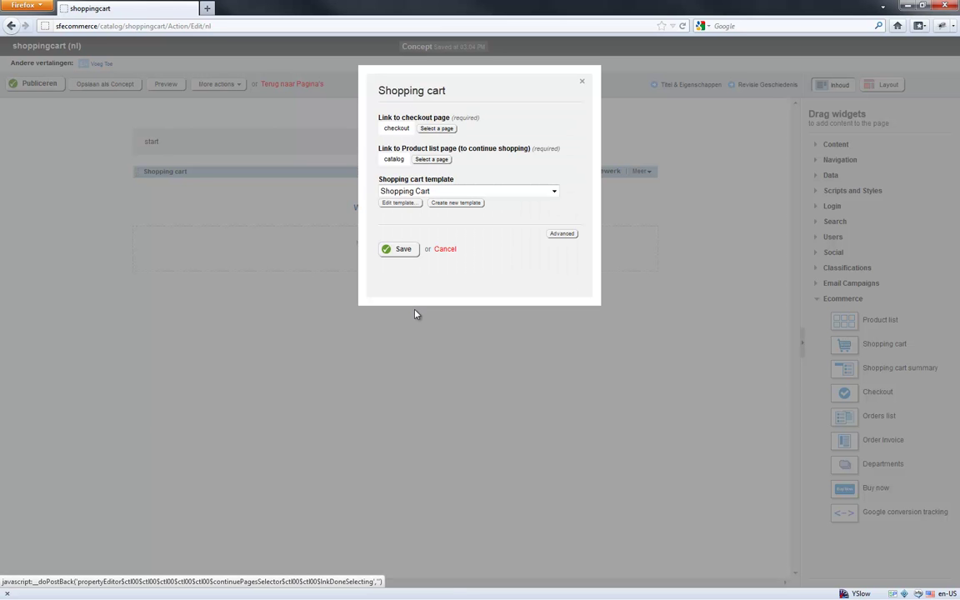
{"action": "left_click", "coordinate": [401, 252]}
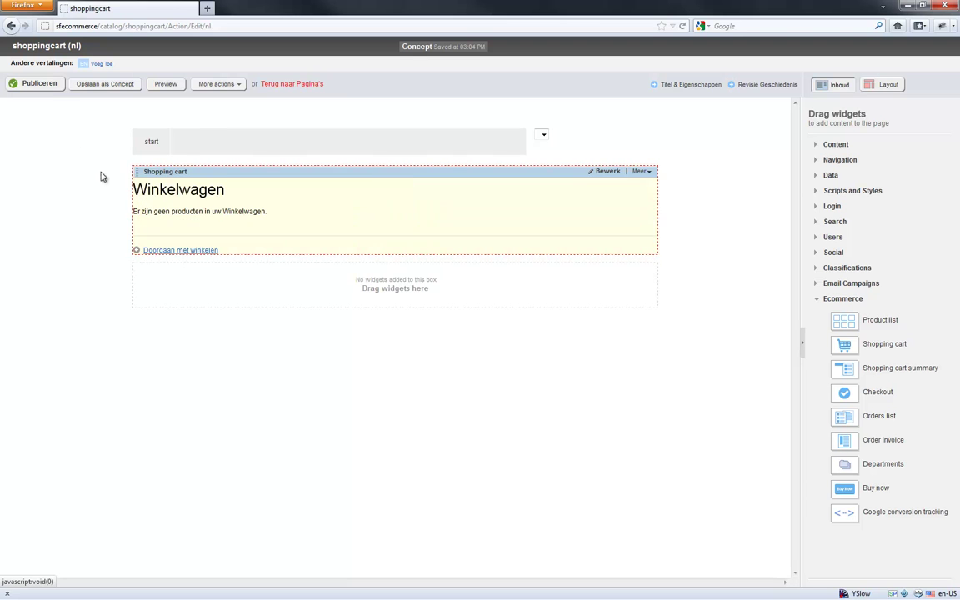
{"action": "left_click", "coordinate": [44, 86]}
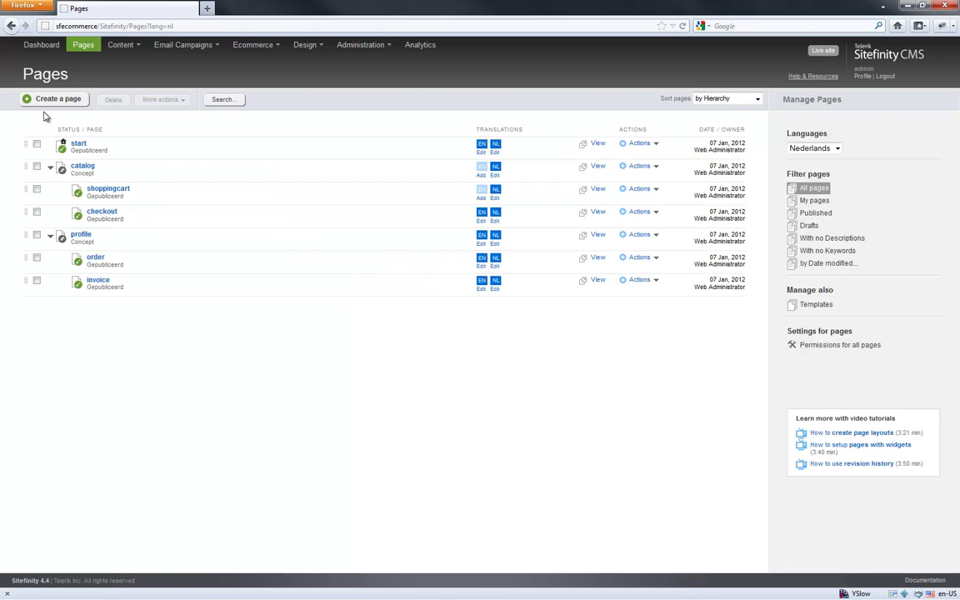
- Create an English 'shoppingcart' page, copy its content from Nederlands, and publish it
{"action": "left_click", "coordinate": [482, 190]}
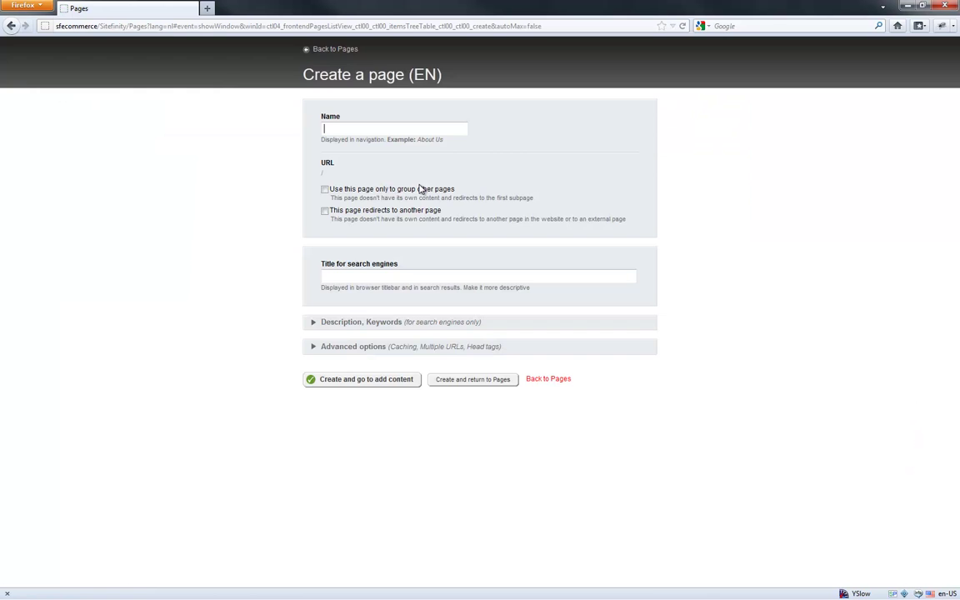
{"action": "type", "text": "shop"}
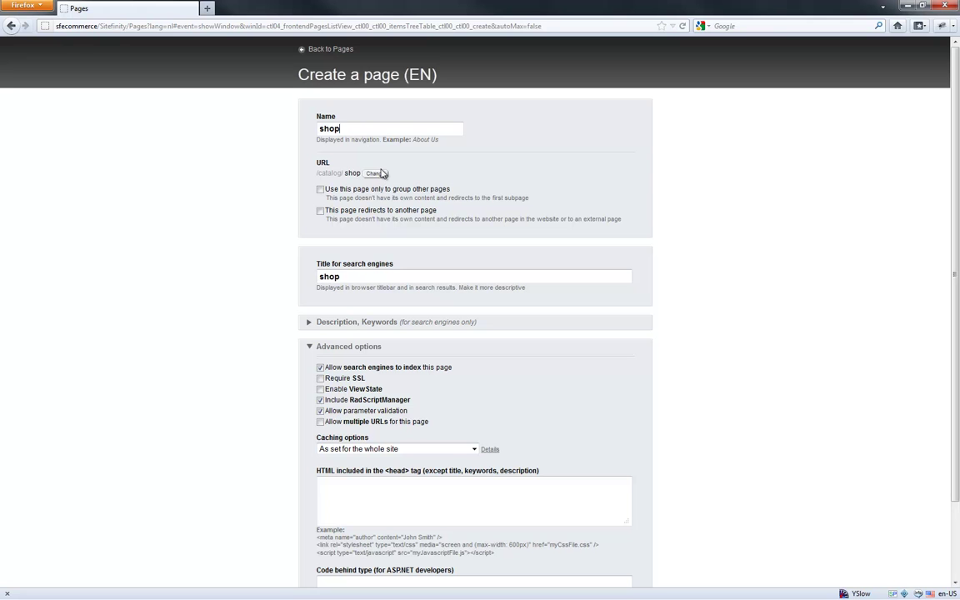
{"action": "type", "text": "pingcart"}
{"action": "scroll", "coordinate": [382, 172], "scroll_direction": "down", "scroll_amount": 2}
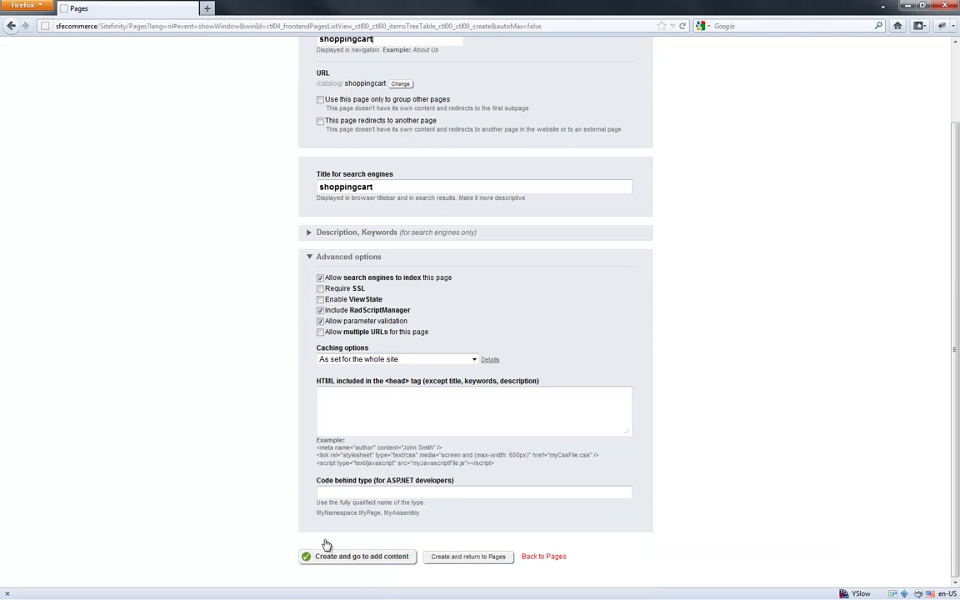
{"action": "left_click", "coordinate": [358, 557]}
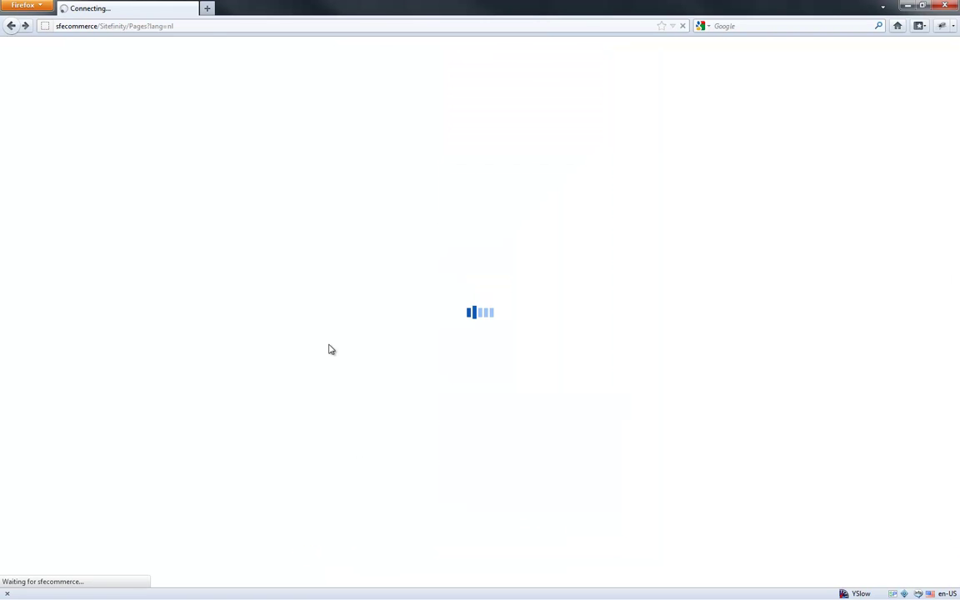
{"action": "left_click", "coordinate": [422, 305]}
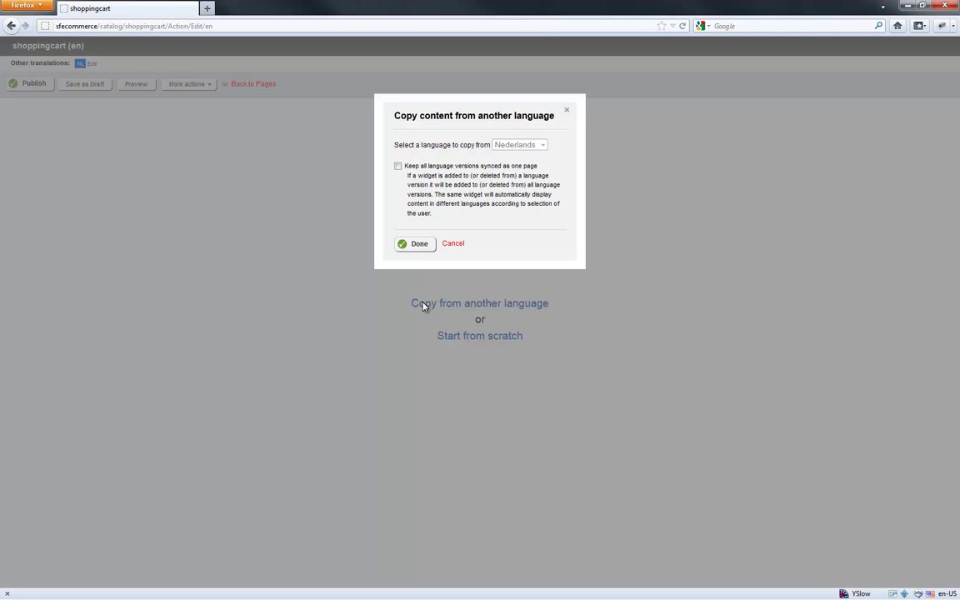
{"action": "left_click", "coordinate": [415, 244]}
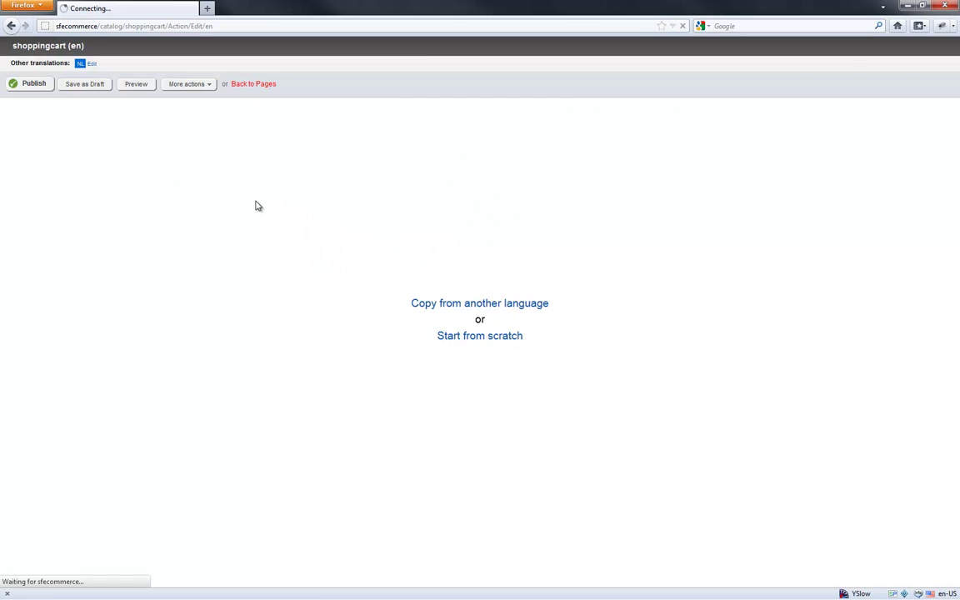
{"action": "left_click", "coordinate": [40, 86]}
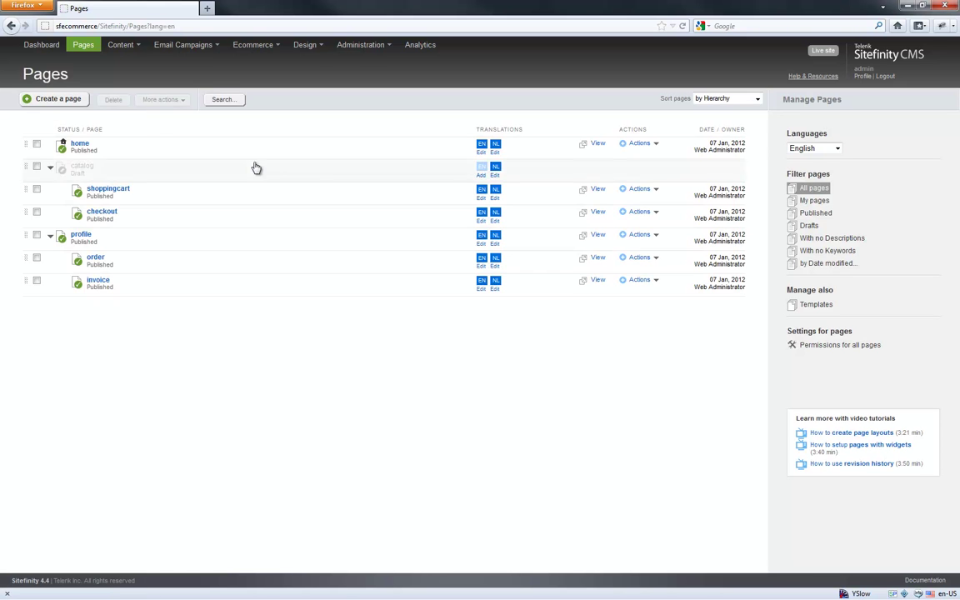
- Put an Ecommerce Product list widget in the first box of the NL catalog page, save it, and publish the page
{"action": "left_click", "coordinate": [494, 176]}
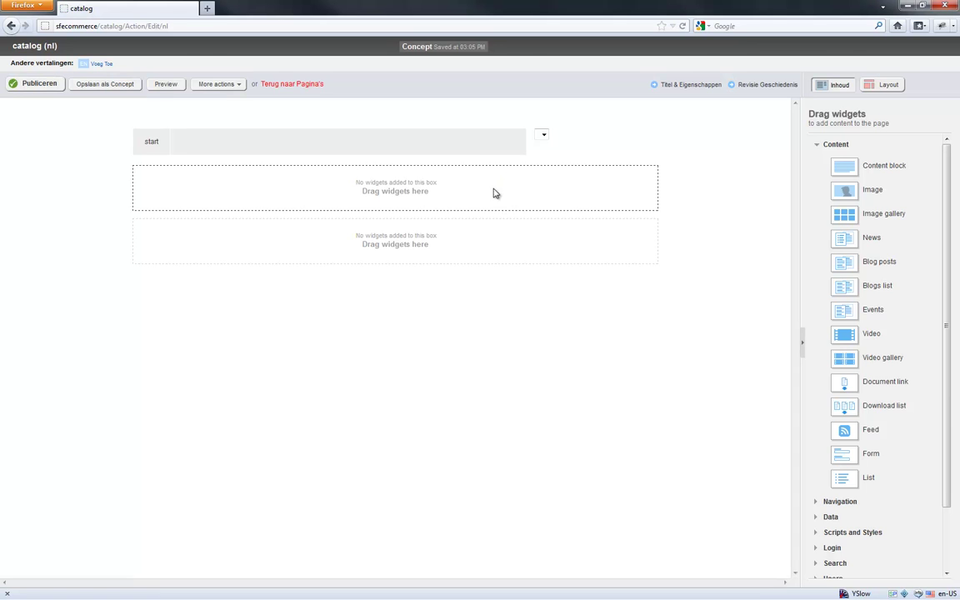
{"action": "left_click", "coordinate": [816, 146]}
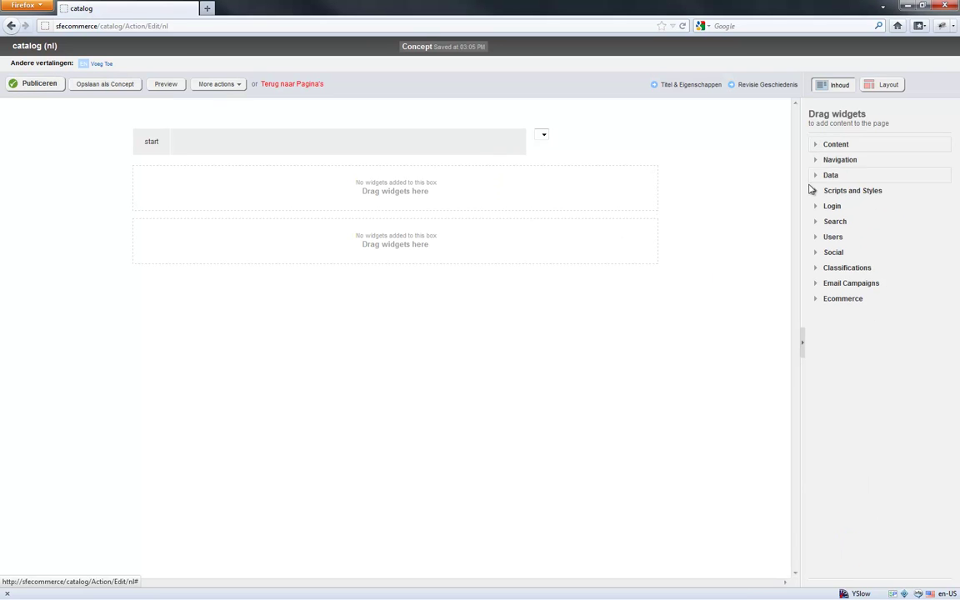
{"action": "left_click", "coordinate": [816, 300]}
{"action": "left_click_drag", "start_coordinate": [840, 325], "coordinate": [456, 210]}
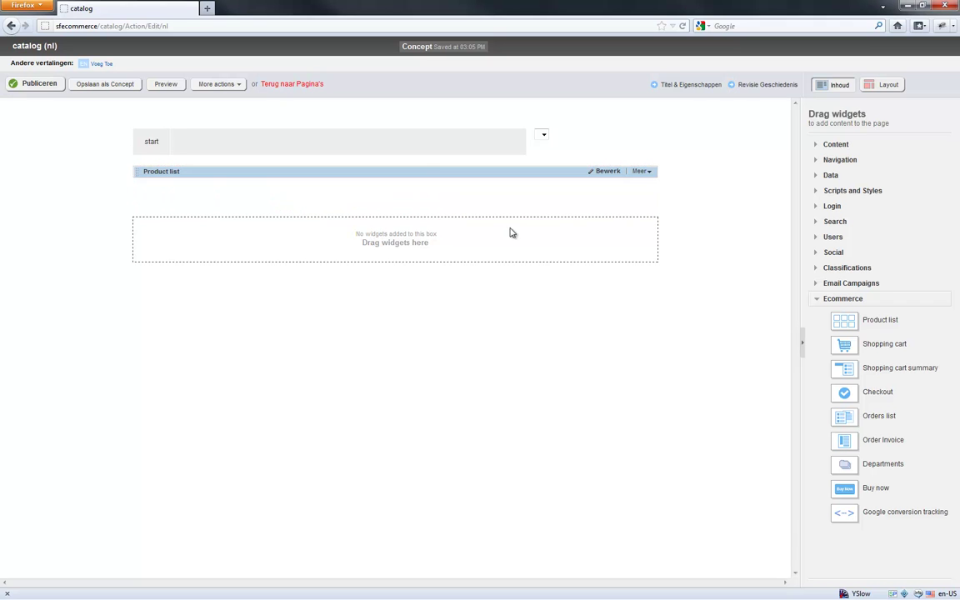
{"action": "left_click", "coordinate": [608, 172]}
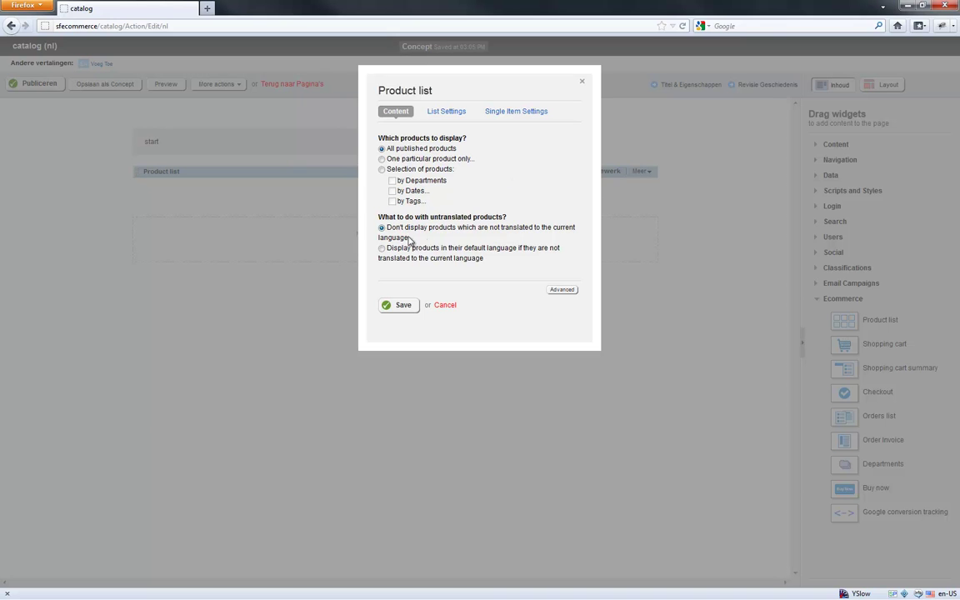
{"action": "left_click", "coordinate": [392, 309]}
{"action": "left_click", "coordinate": [39, 87]}
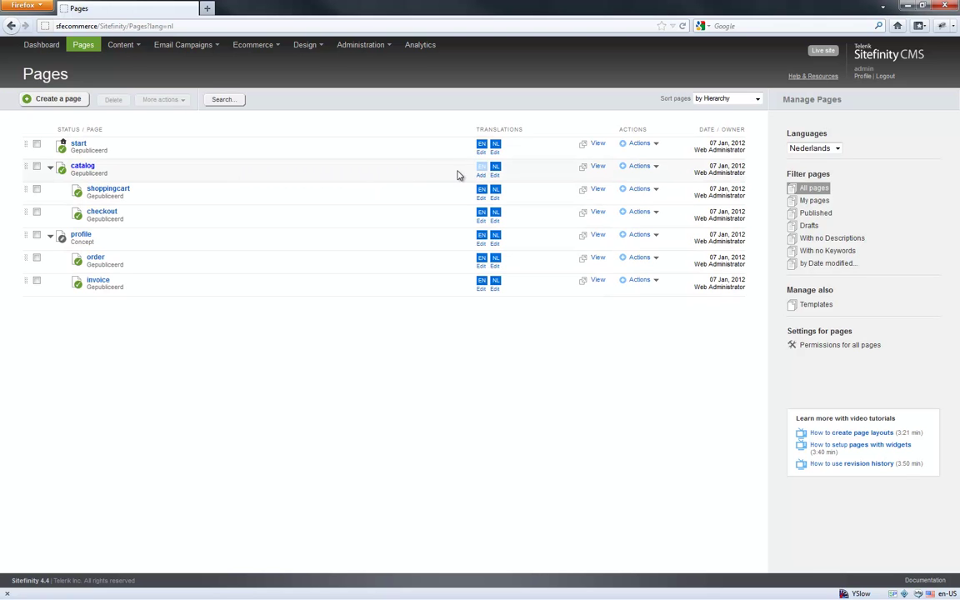
- Create an English version of the catalog page named 'catalog'
{"action": "left_click", "coordinate": [481, 176]}
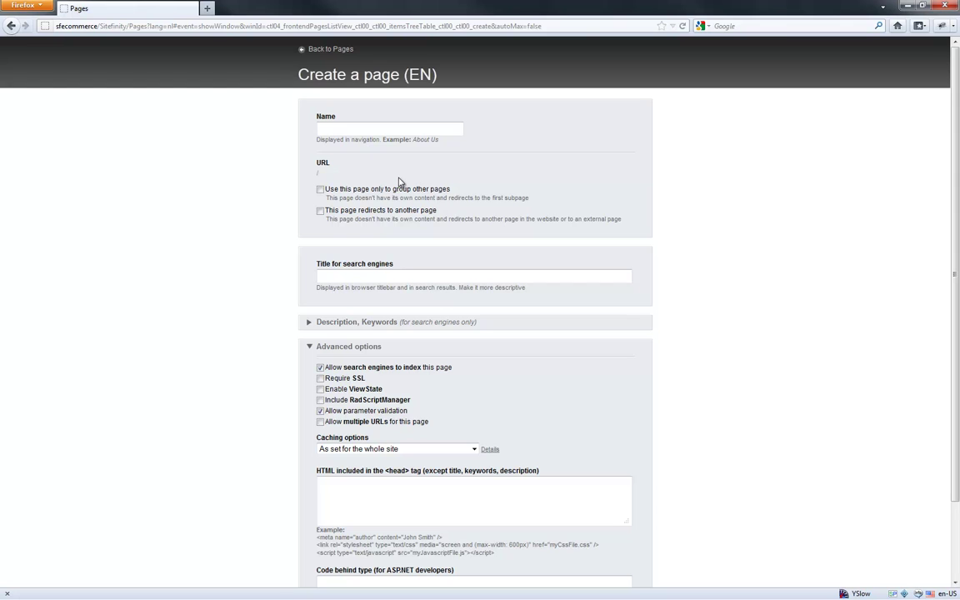
{"action": "type", "text": "catalog"}
{"action": "scroll", "coordinate": [399, 182], "scroll_direction": "down", "scroll_amount": 2}
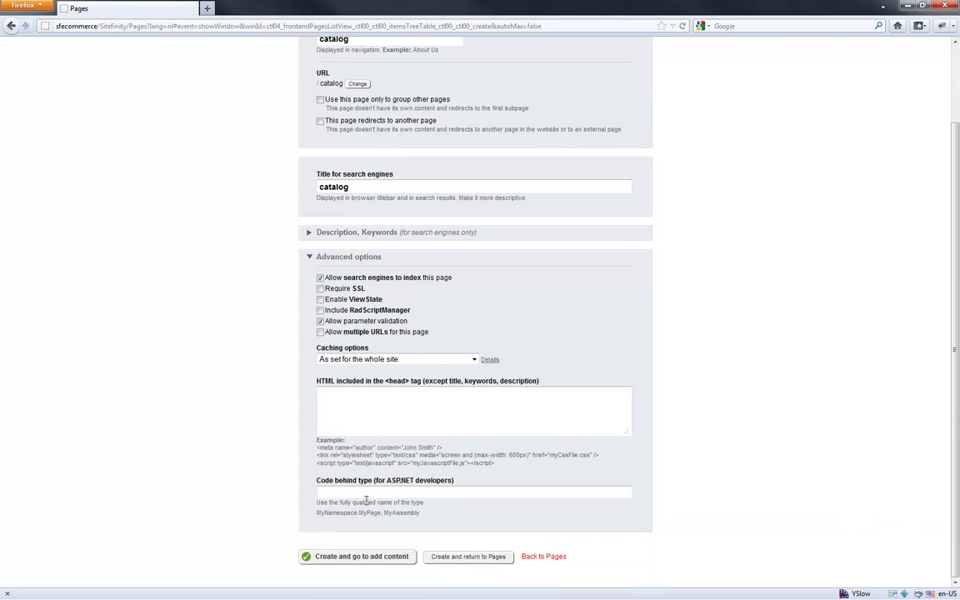
{"action": "left_click", "coordinate": [360, 557]}
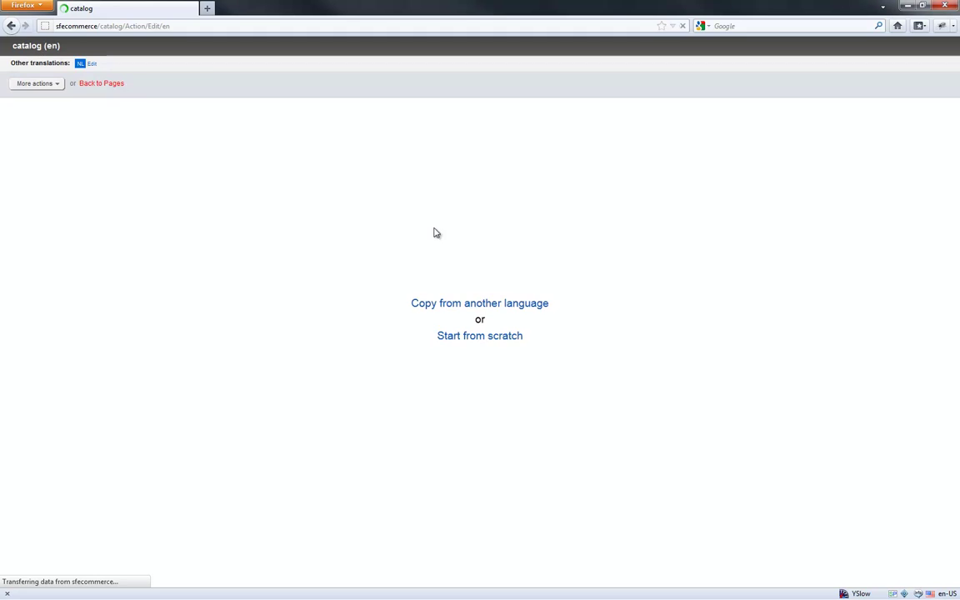
- Copy the Dutch content with Keep synced enabled, publish the English catalog, and open the live site
{"action": "left_click", "coordinate": [434, 306]}
{"action": "left_click", "coordinate": [406, 166]}
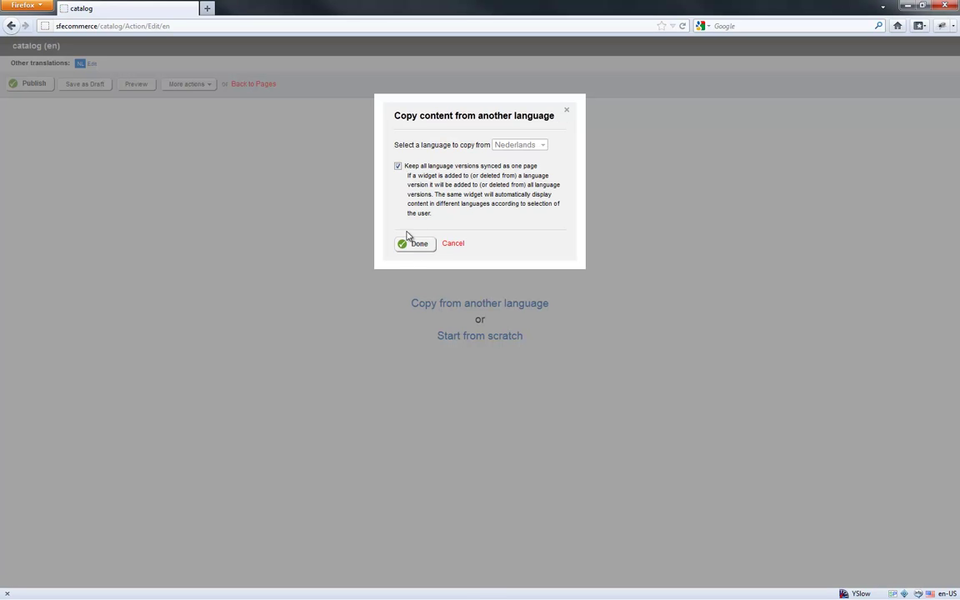
{"action": "left_click", "coordinate": [416, 245]}
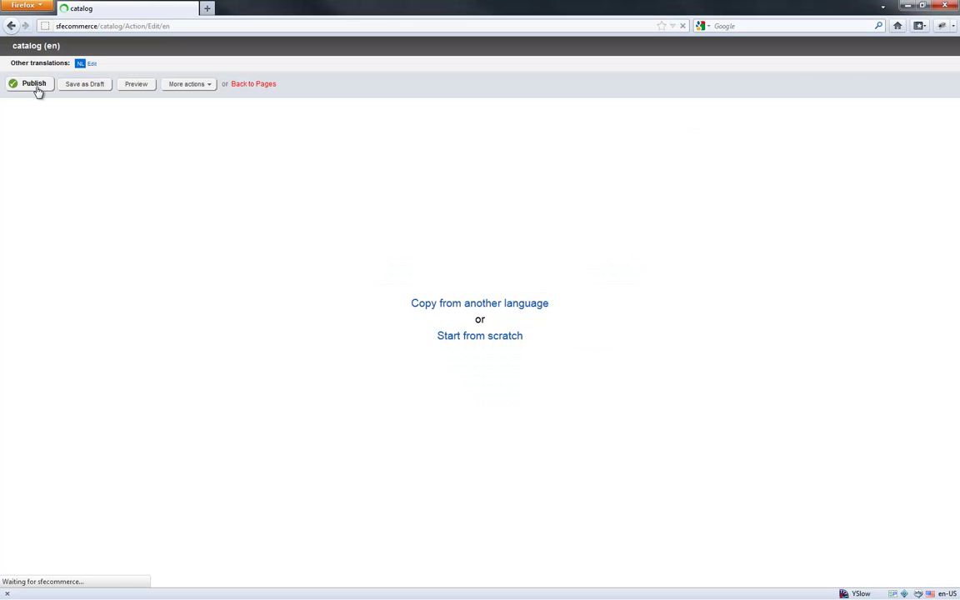
{"action": "left_click", "coordinate": [33, 84]}
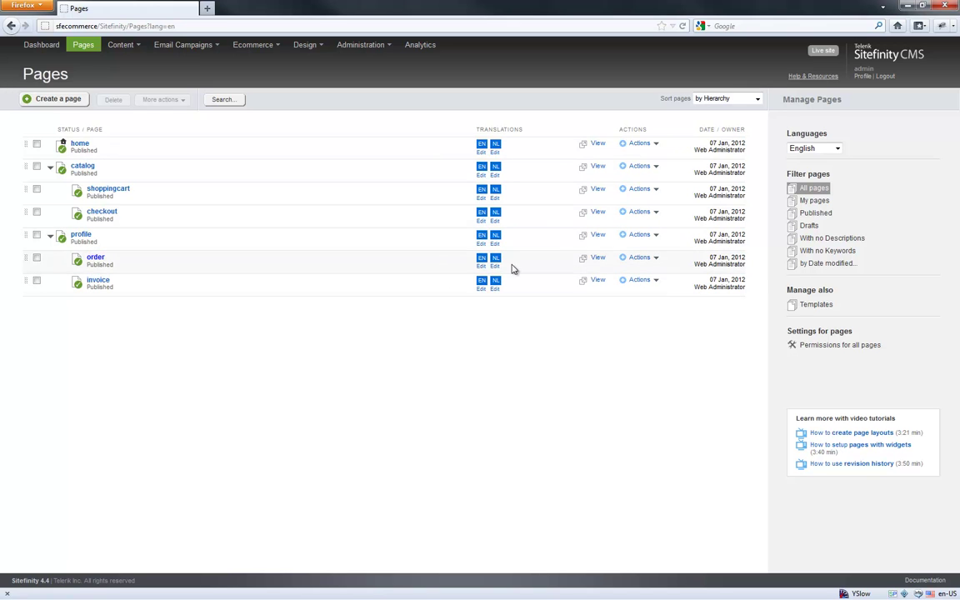
{"action": "left_click", "coordinate": [824, 52]}
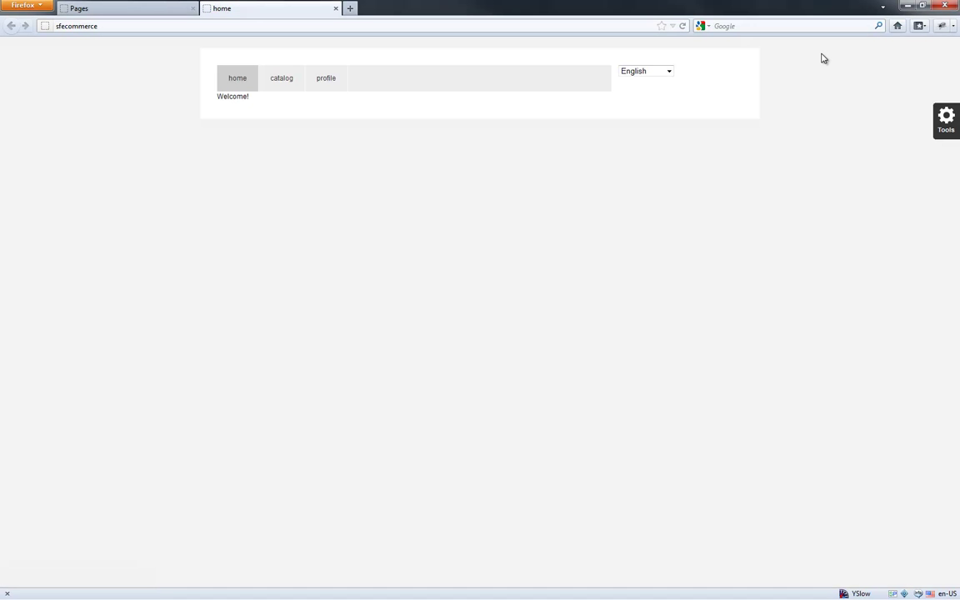
- Visit the live catalog, shoppingcart and checkout pages in English, ending on the cart
{"action": "left_click", "coordinate": [291, 81]}
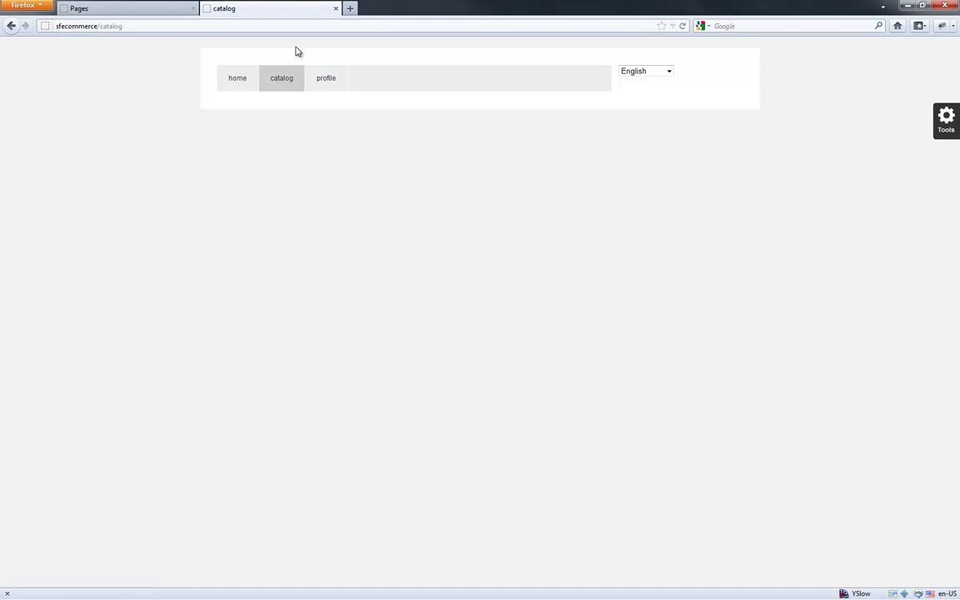
{"action": "left_click", "coordinate": [281, 104]}
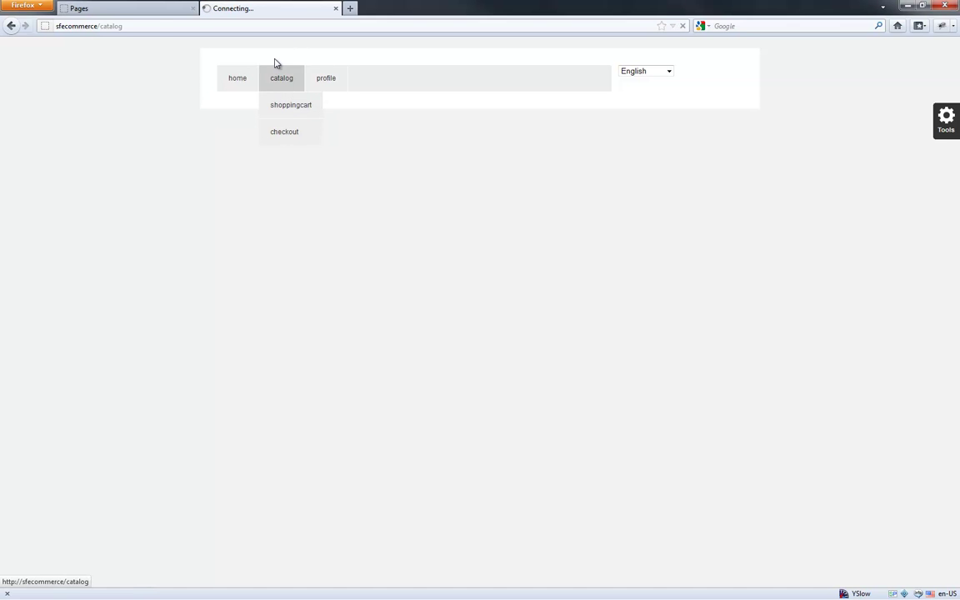
{"action": "mouse_move", "coordinate": [279, 78]}
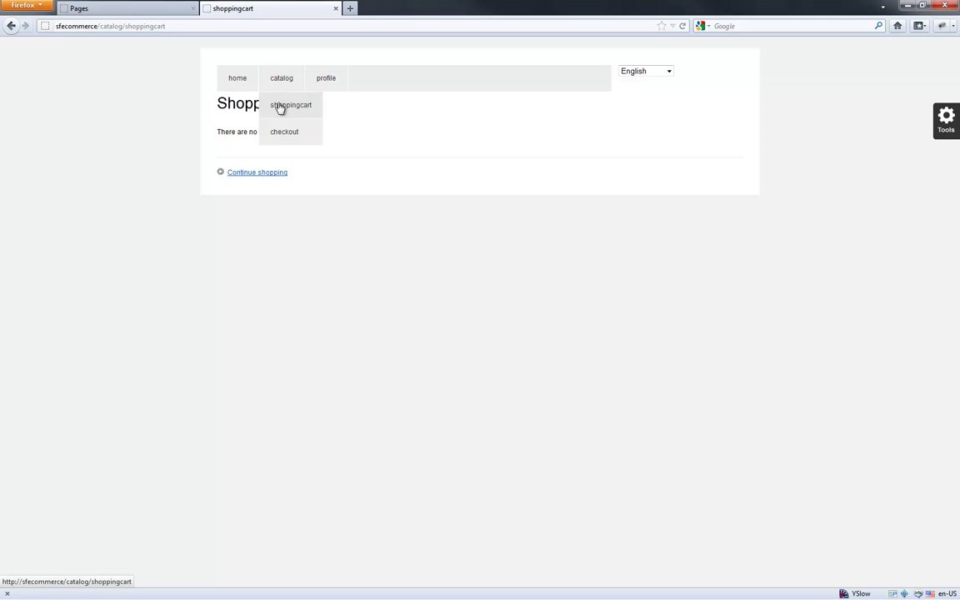
{"action": "left_click", "coordinate": [280, 134]}
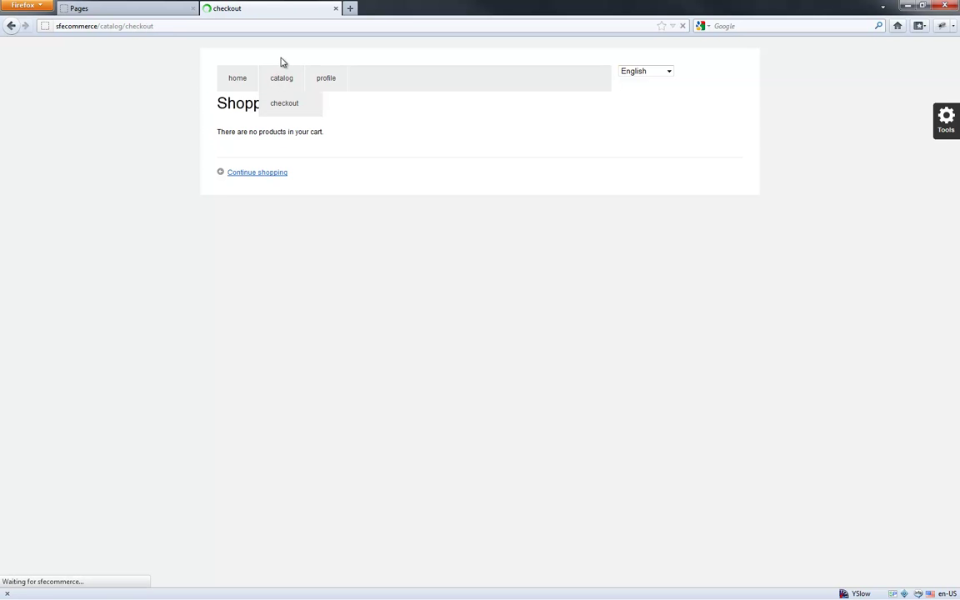
{"action": "mouse_move", "coordinate": [283, 77]}
{"action": "left_click", "coordinate": [283, 105]}
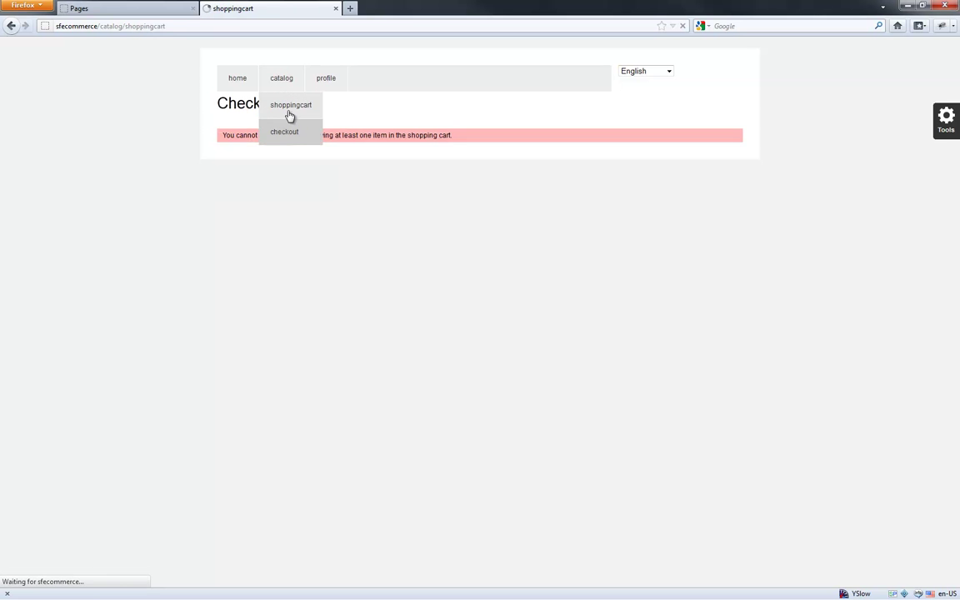
- Switch the live site to Nederlands, then return to the admin Pages list
{"action": "left_click", "coordinate": [659, 73]}
{"action": "left_click", "coordinate": [656, 90]}
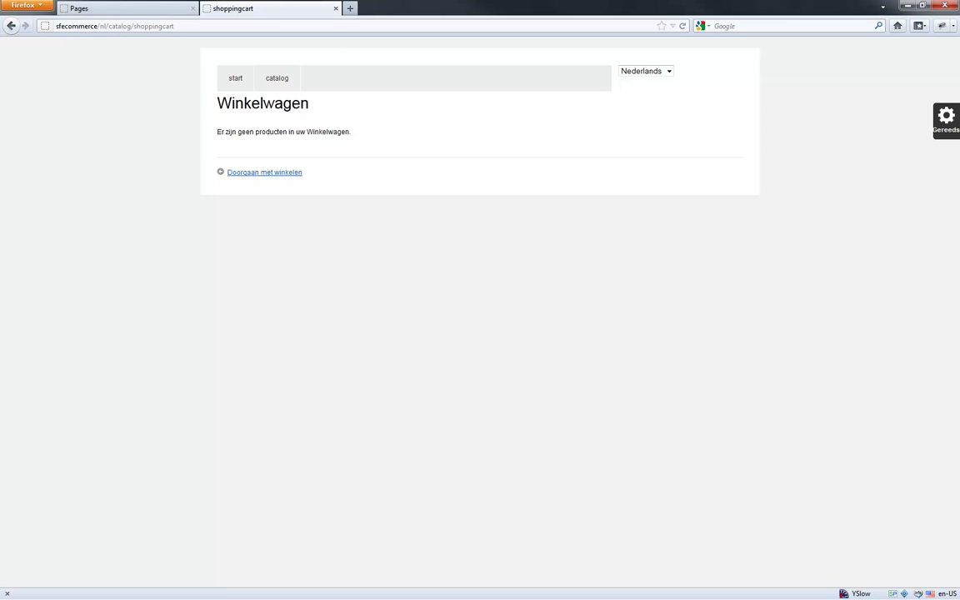
{"action": "left_click", "coordinate": [64, 12]}
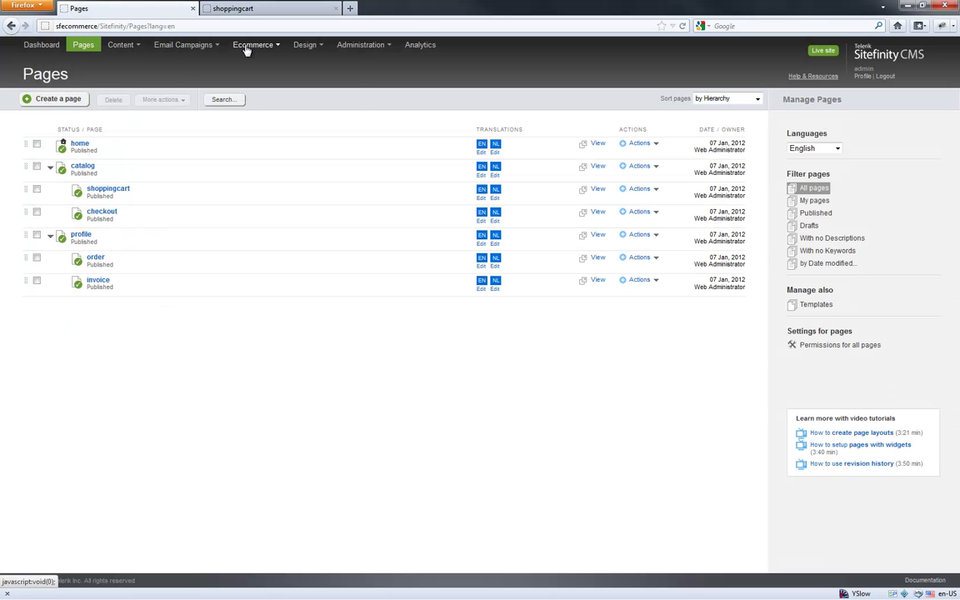
- Go to Ecommerce > Products and start creating a General product
{"action": "mouse_move", "coordinate": [250, 47]}
{"action": "left_click", "coordinate": [268, 85]}
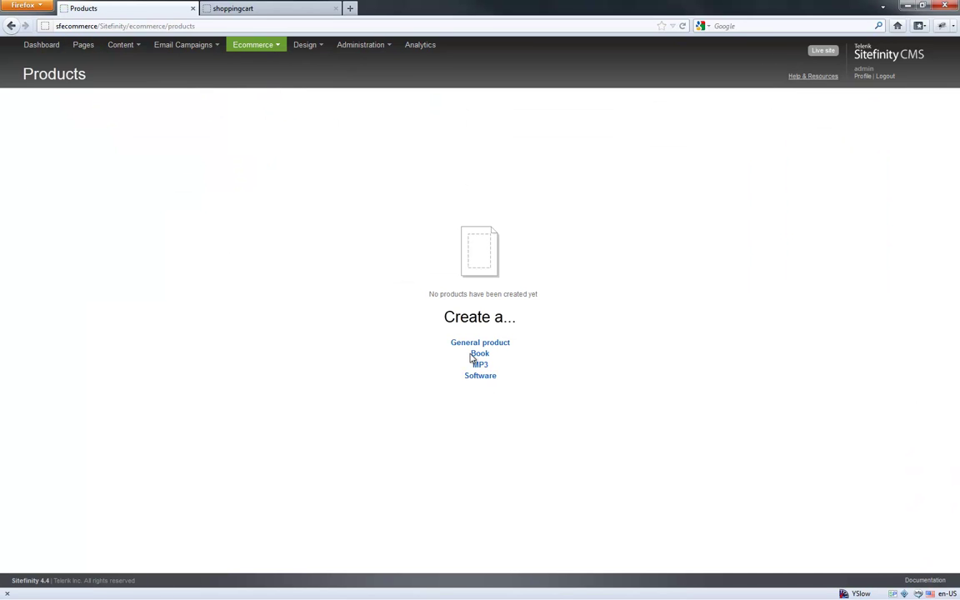
{"action": "left_click", "coordinate": [473, 344]}
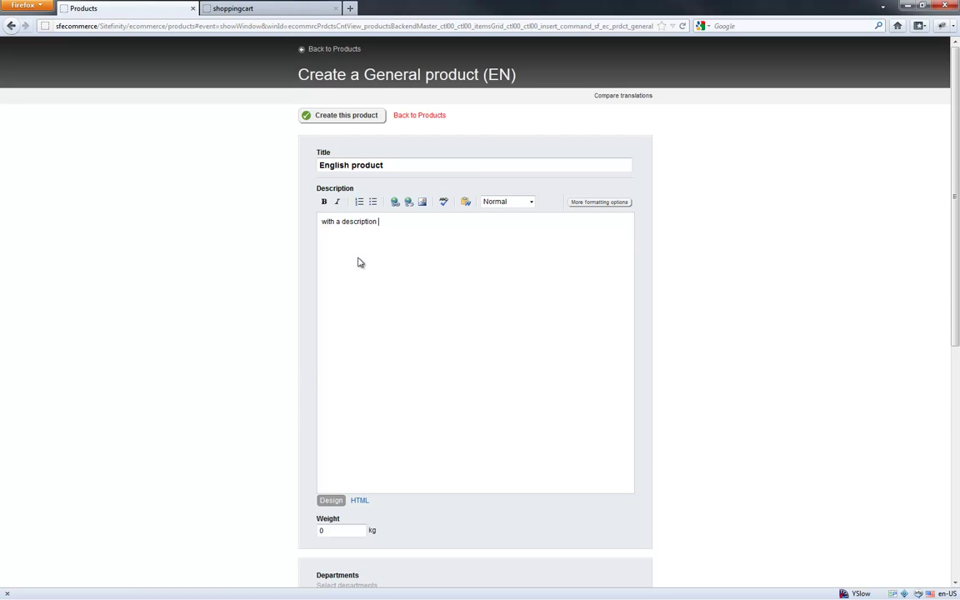
- Enter the product's weight and price and set its tax class to Standard rate
{"action": "scroll", "coordinate": [359, 262], "scroll_direction": "down", "scroll_amount": 3}
{"action": "left_click_drag", "start_coordinate": [334, 401], "coordinate": [307, 400]}
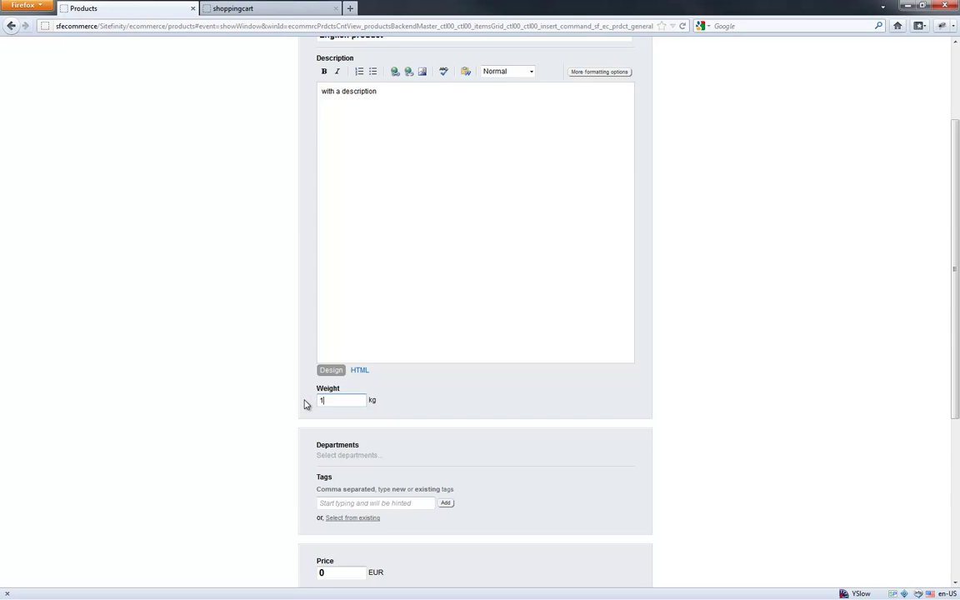
{"action": "scroll", "coordinate": [305, 400], "scroll_direction": "down", "scroll_amount": 6}
{"action": "left_click", "coordinate": [321, 311]}
{"action": "type", "text": "1"}
{"action": "left_click", "coordinate": [350, 357]}
{"action": "left_click", "coordinate": [353, 347]}
- Upload product.png as the product image and create the product
{"action": "scroll", "coordinate": [487, 391], "scroll_direction": "down", "scroll_amount": 1}
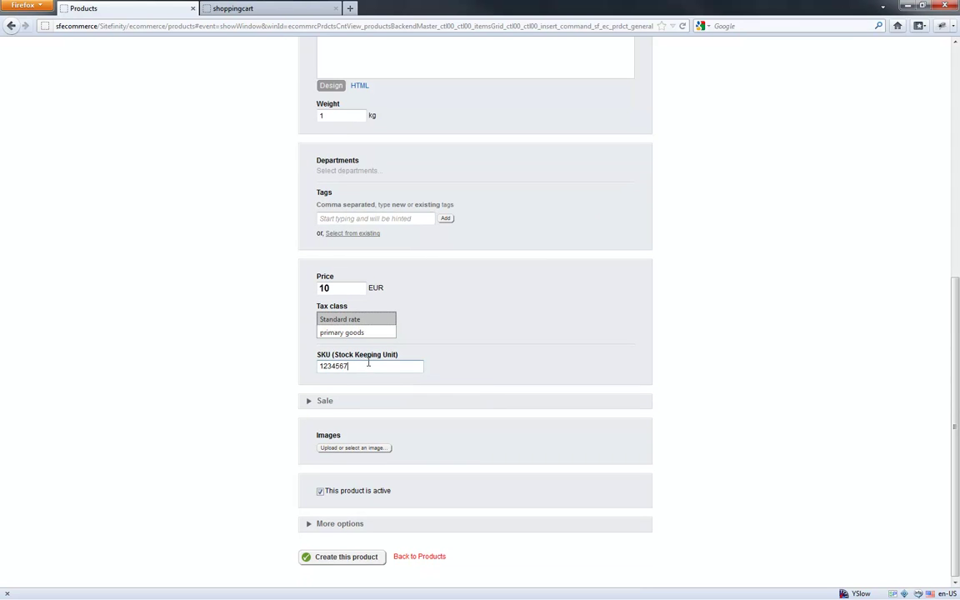
{"action": "left_click", "coordinate": [365, 448]}
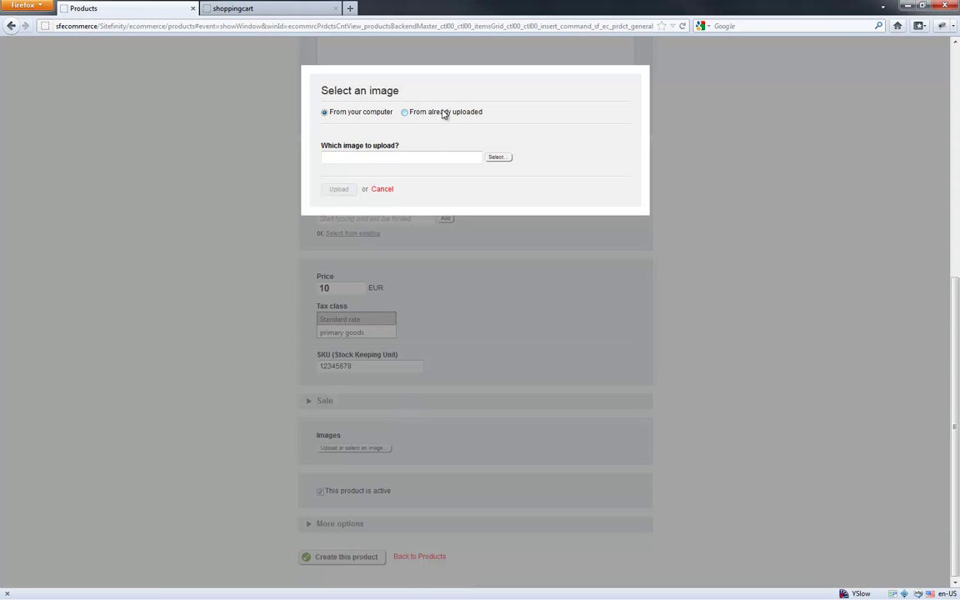
{"action": "left_click", "coordinate": [497, 158]}
{"action": "left_click", "coordinate": [249, 198]}
{"action": "left_click", "coordinate": [378, 281]}
{"action": "left_click", "coordinate": [348, 228]}
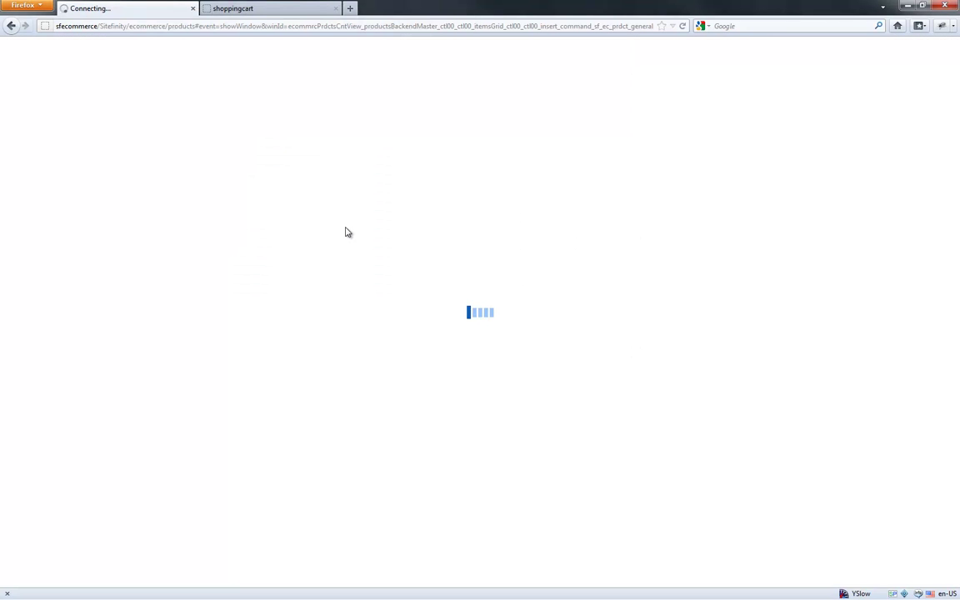
{"action": "scroll", "coordinate": [359, 333], "scroll_direction": "down", "scroll_amount": 2}
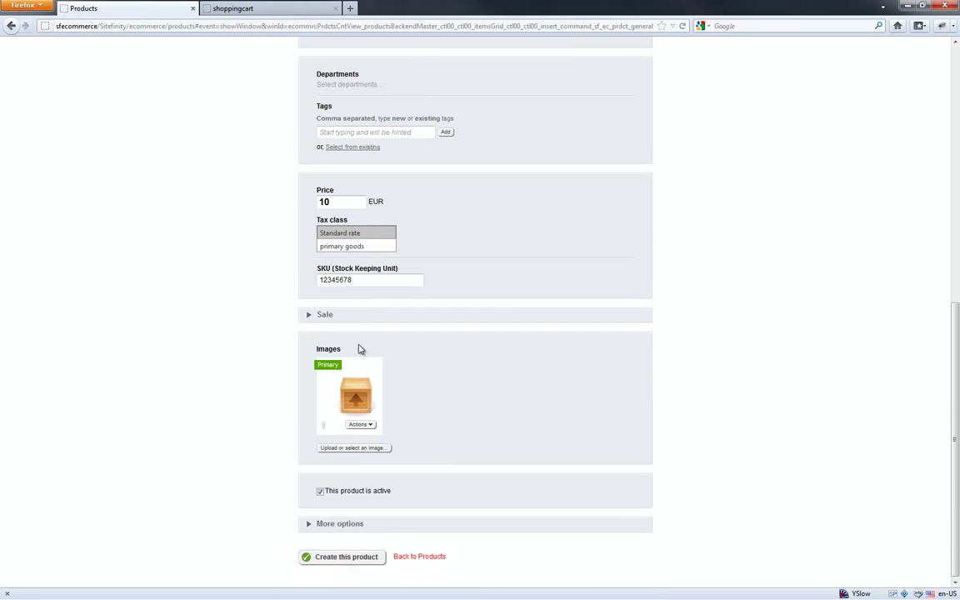
{"action": "left_click", "coordinate": [334, 561]}
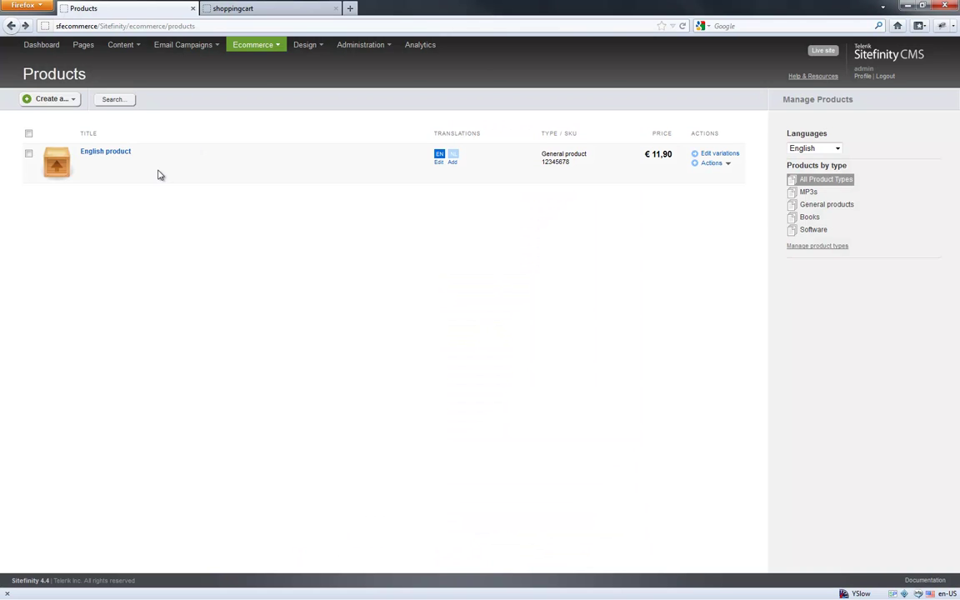
- Add an NL translation titled 'Nederlands artikel' with description 'met een omschrijving' and save it
{"action": "left_click", "coordinate": [453, 163]}
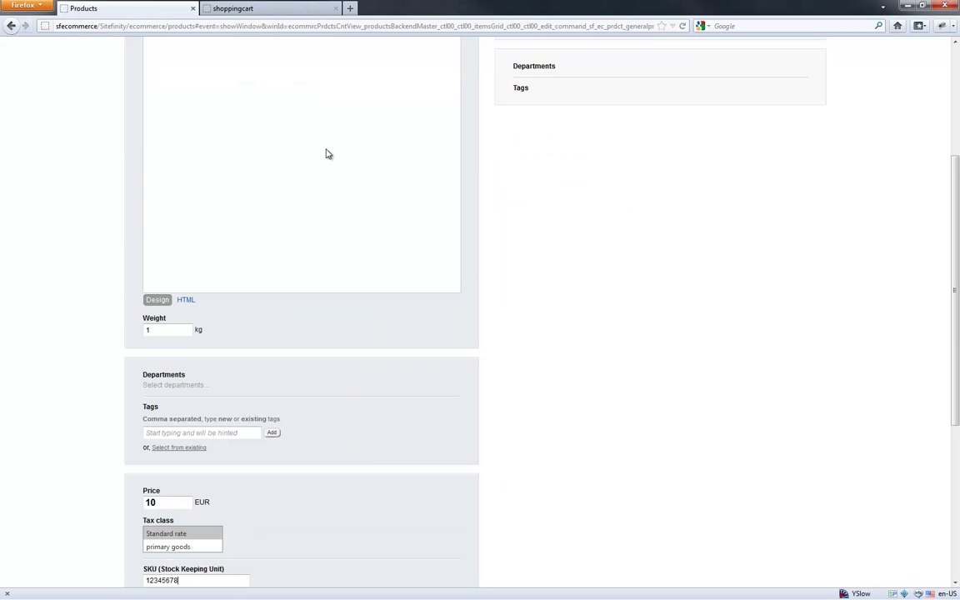
{"action": "scroll", "coordinate": [313, 183], "scroll_direction": "up", "scroll_amount": 5}
{"action": "left_click", "coordinate": [310, 183]}
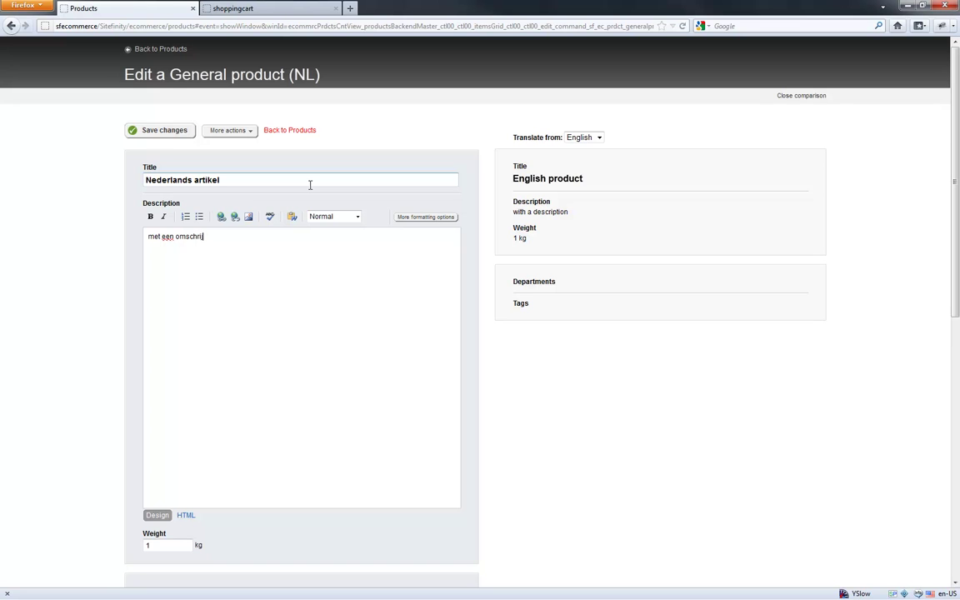
{"action": "left_click", "coordinate": [179, 130]}
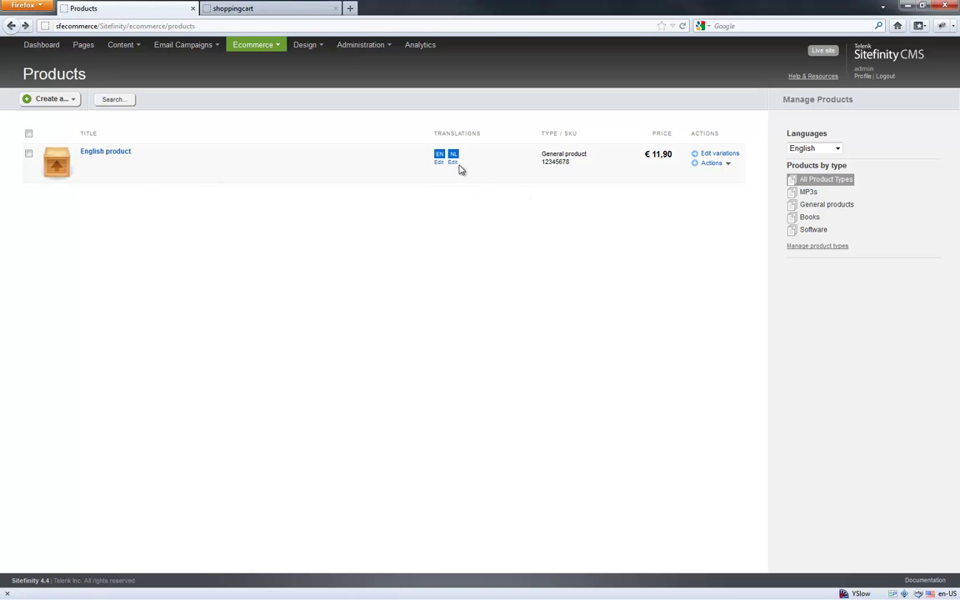
- Open the storefront catalog, view it in English, then switch back to Dutch
{"action": "left_click", "coordinate": [281, 11]}
{"action": "left_click", "coordinate": [284, 80]}
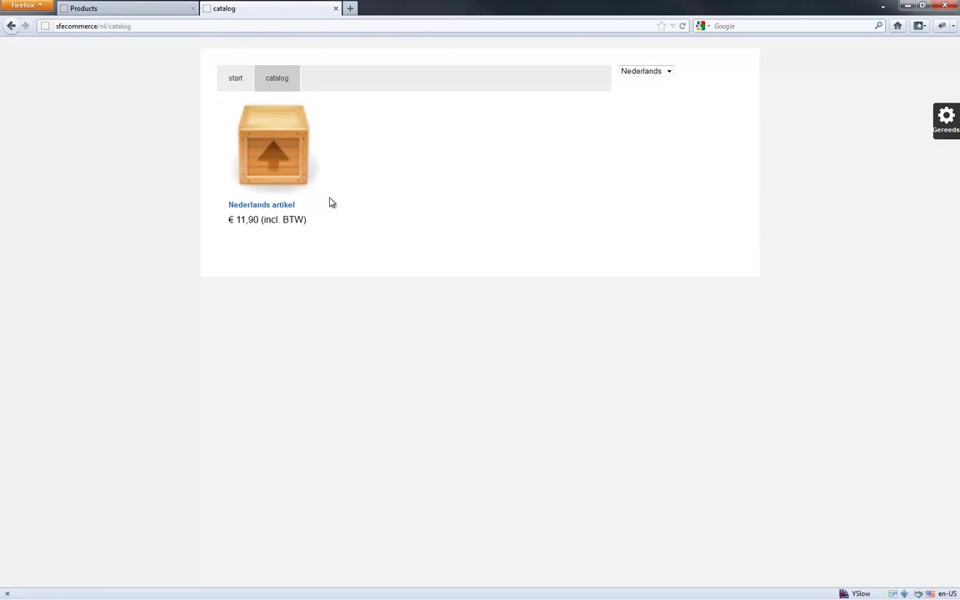
{"action": "left_click", "coordinate": [641, 73]}
{"action": "left_click", "coordinate": [638, 83]}
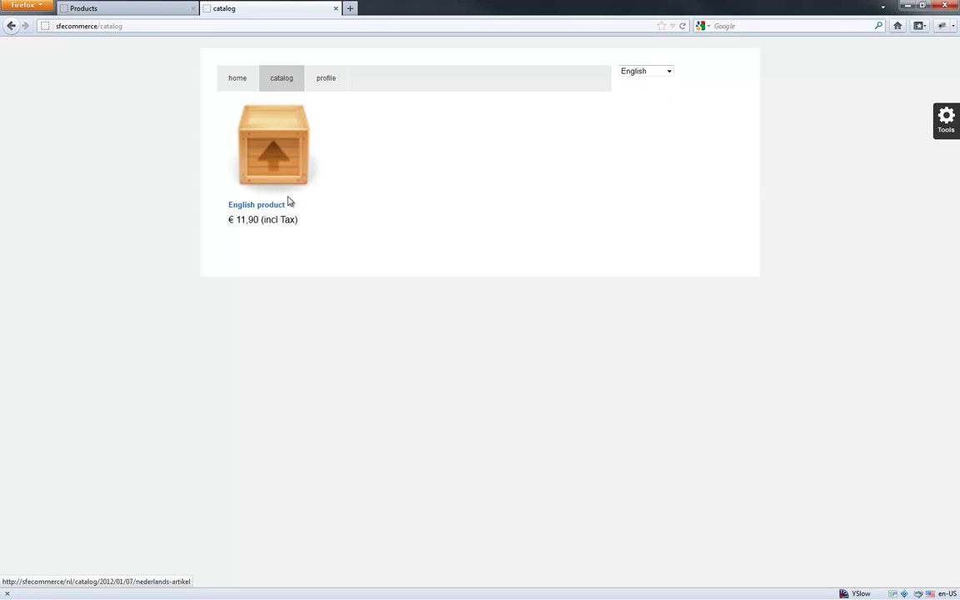
{"action": "left_click", "coordinate": [646, 72]}
{"action": "left_click", "coordinate": [638, 91]}
- Add one Nederlands artikel to the cart and view the shopping cart
{"action": "left_click", "coordinate": [286, 172]}
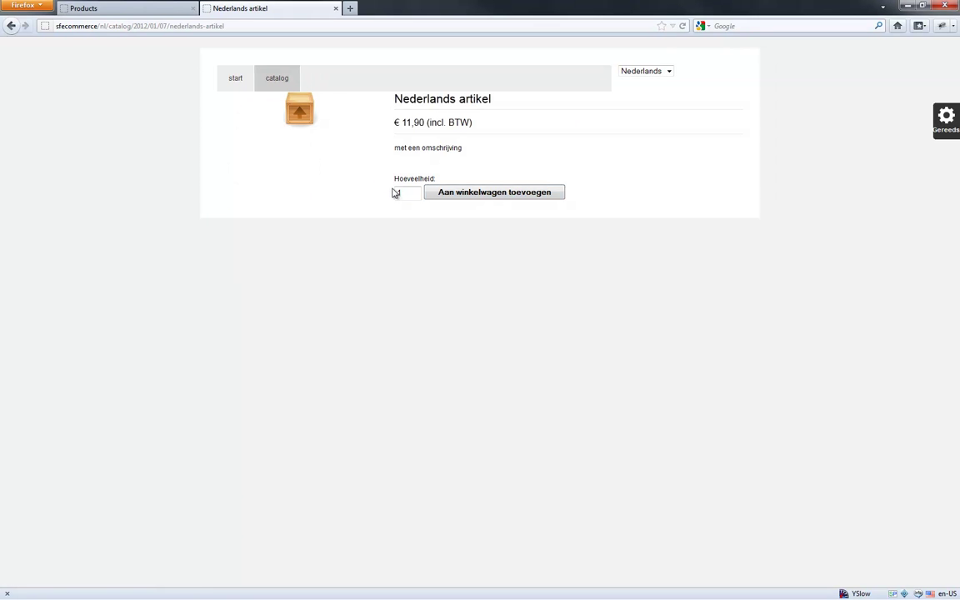
{"action": "left_click", "coordinate": [465, 196]}
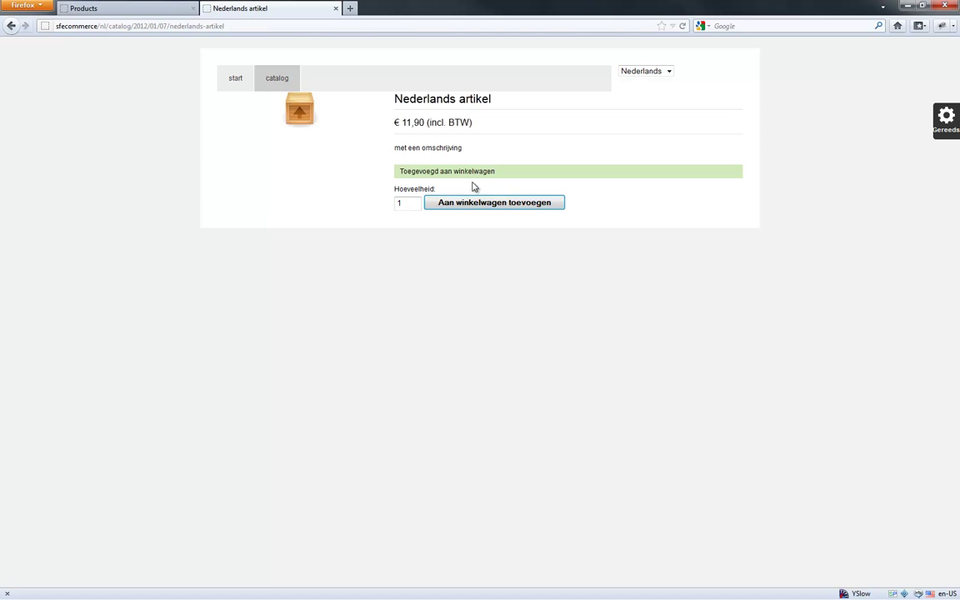
{"action": "left_click", "coordinate": [284, 105]}
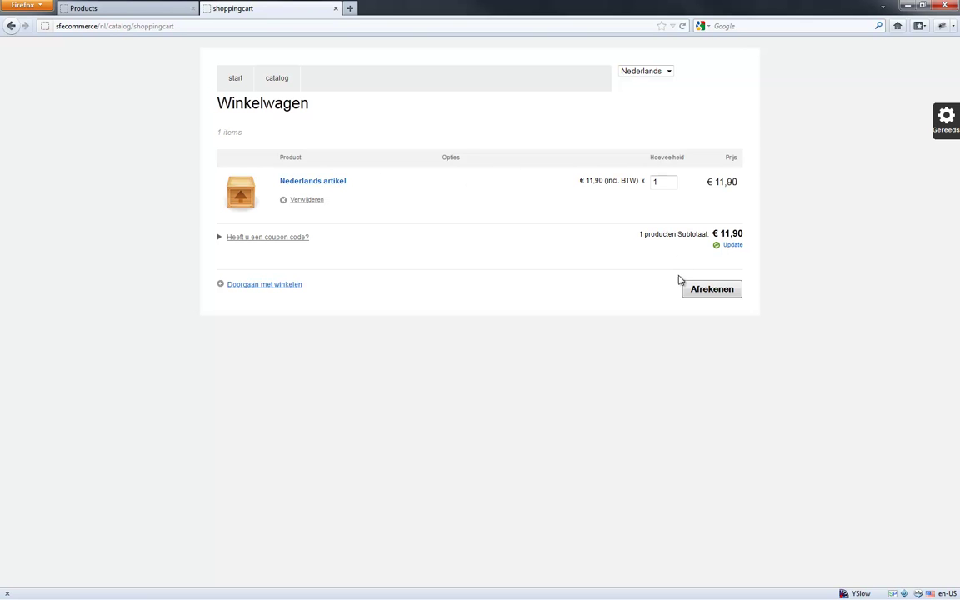
- Check out the Dutch cart with billing same as shipping and test-shipping, and place the €16,90 order
{"action": "left_click", "coordinate": [712, 291]}
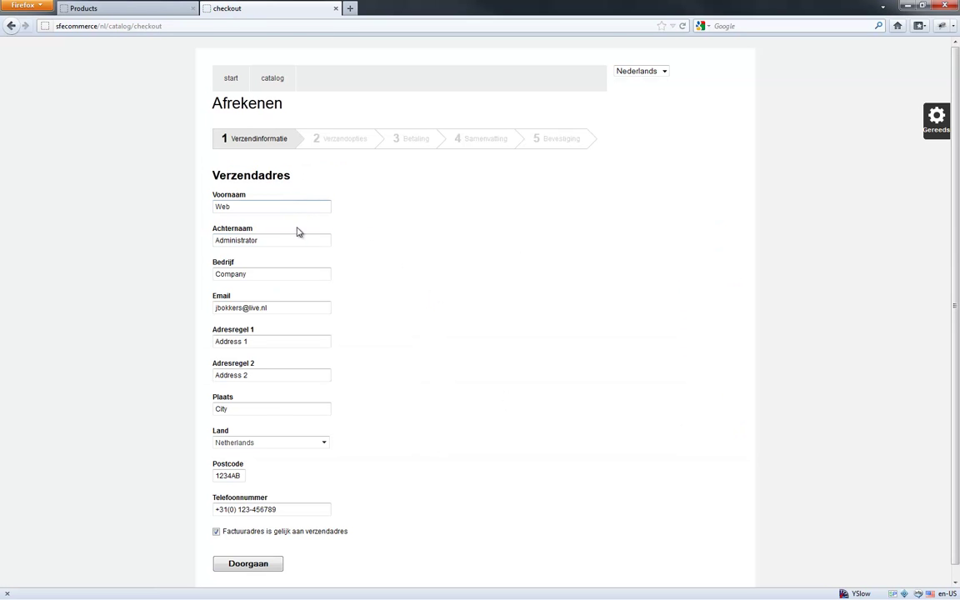
{"action": "scroll", "coordinate": [332, 415], "scroll_direction": "down", "scroll_amount": 1}
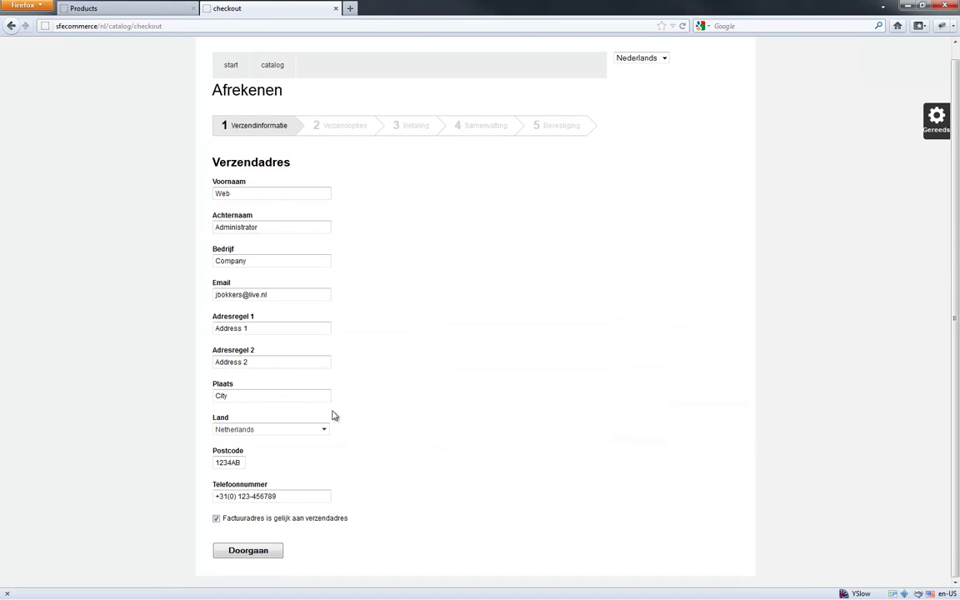
{"action": "left_click", "coordinate": [269, 518]}
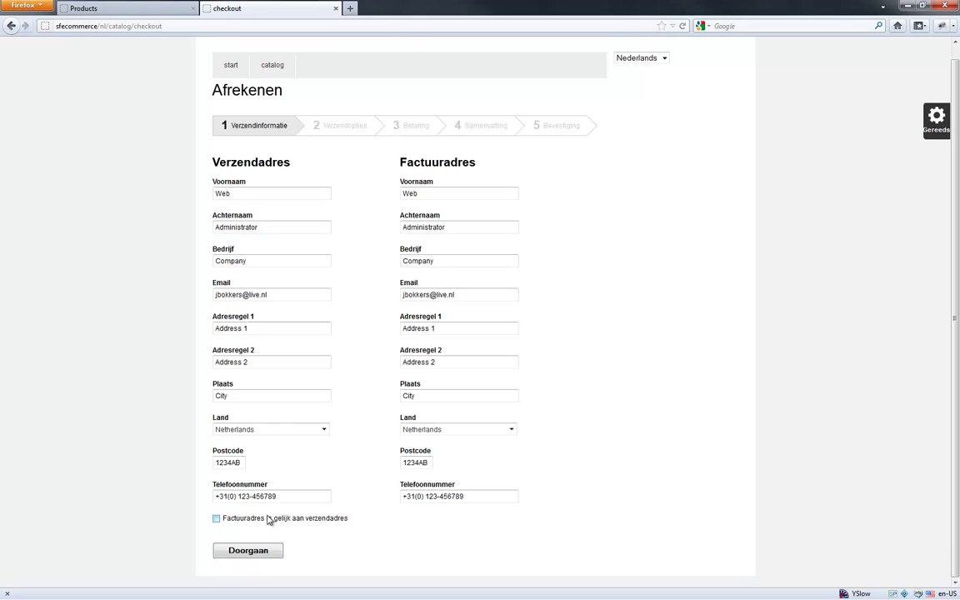
{"action": "left_click", "coordinate": [269, 519]}
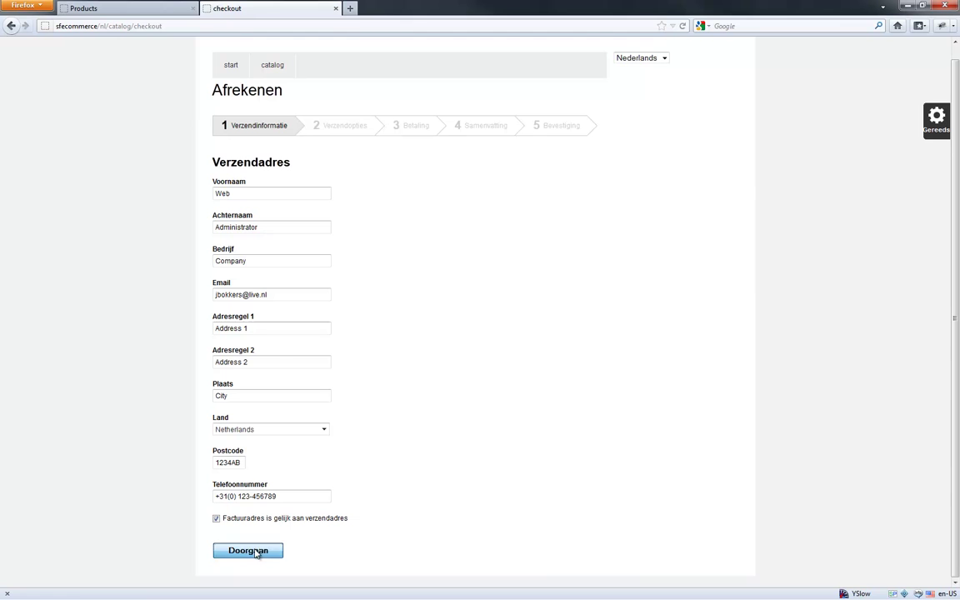
{"action": "left_click", "coordinate": [254, 552]}
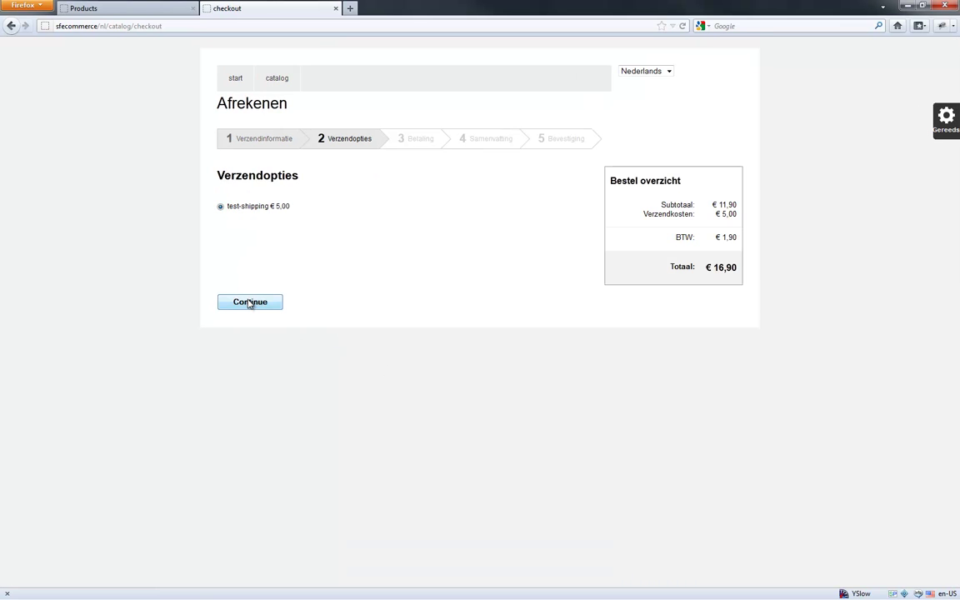
{"action": "left_click", "coordinate": [250, 305]}
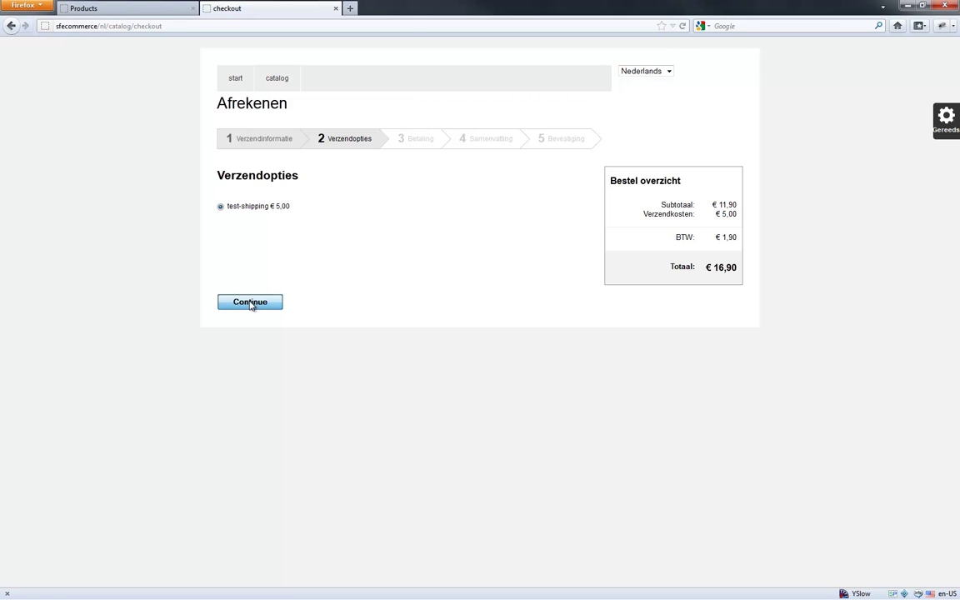
{"action": "left_click", "coordinate": [251, 304]}
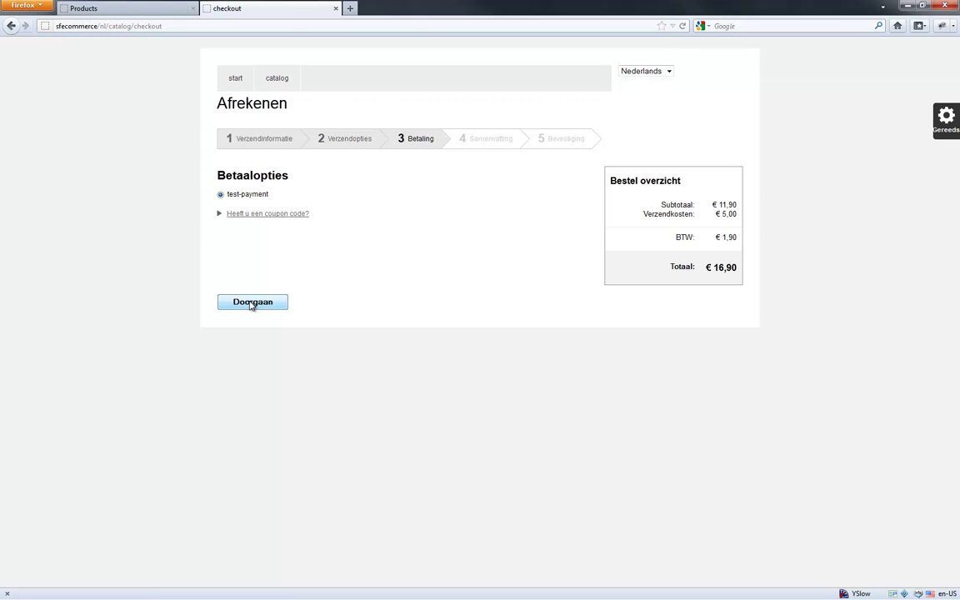
{"action": "left_click", "coordinate": [268, 306]}
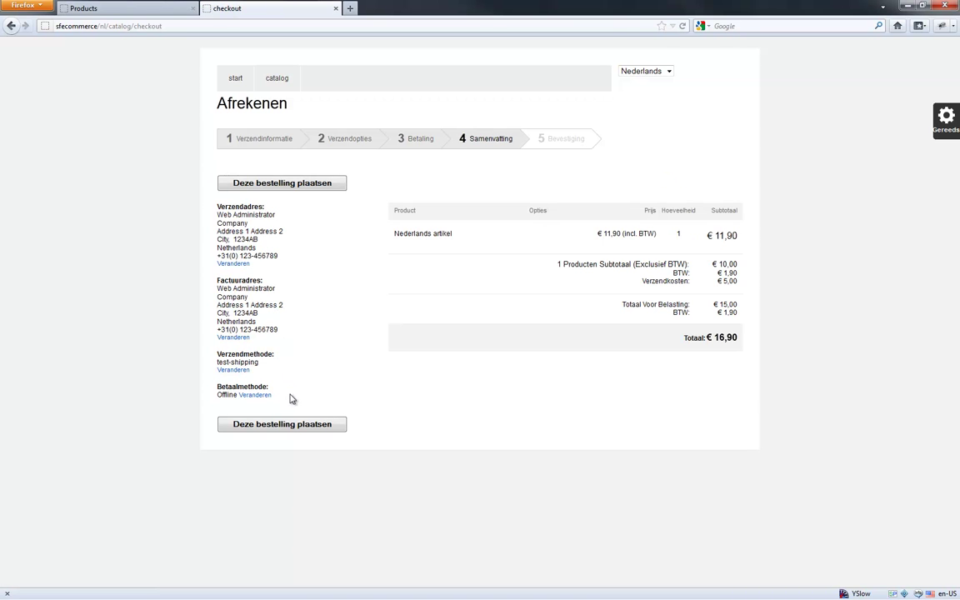
{"action": "left_click", "coordinate": [294, 426]}
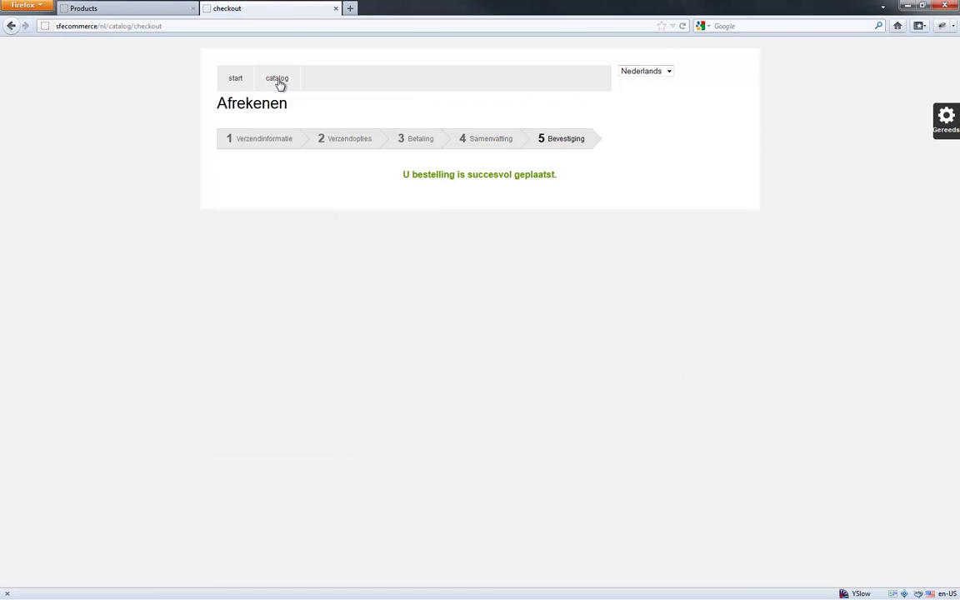
- Switch the storefront to English, add English product to the cart, and open the cart
{"action": "left_click", "coordinate": [286, 84]}
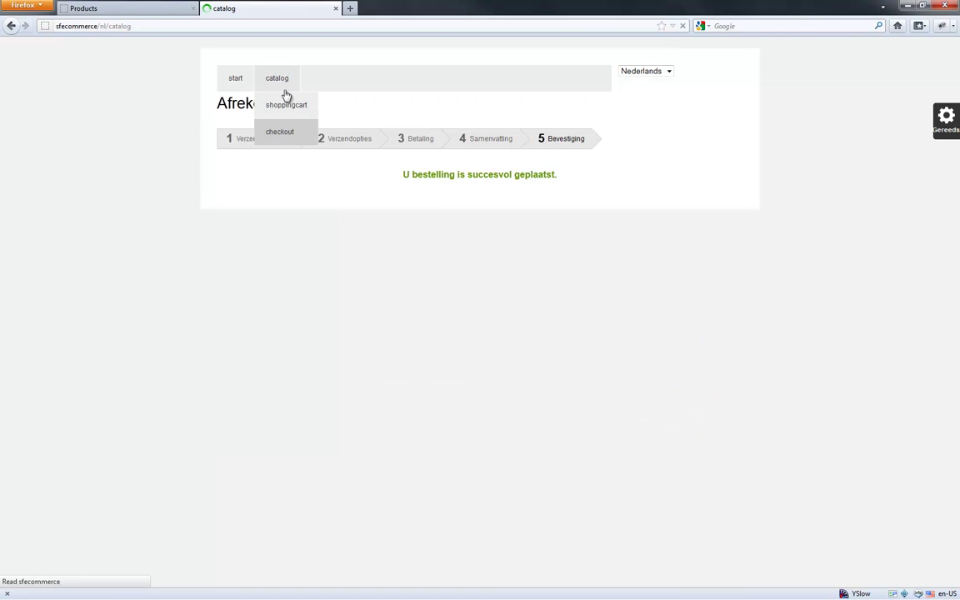
{"action": "left_click", "coordinate": [644, 75]}
{"action": "left_click", "coordinate": [642, 81]}
{"action": "left_click", "coordinate": [269, 213]}
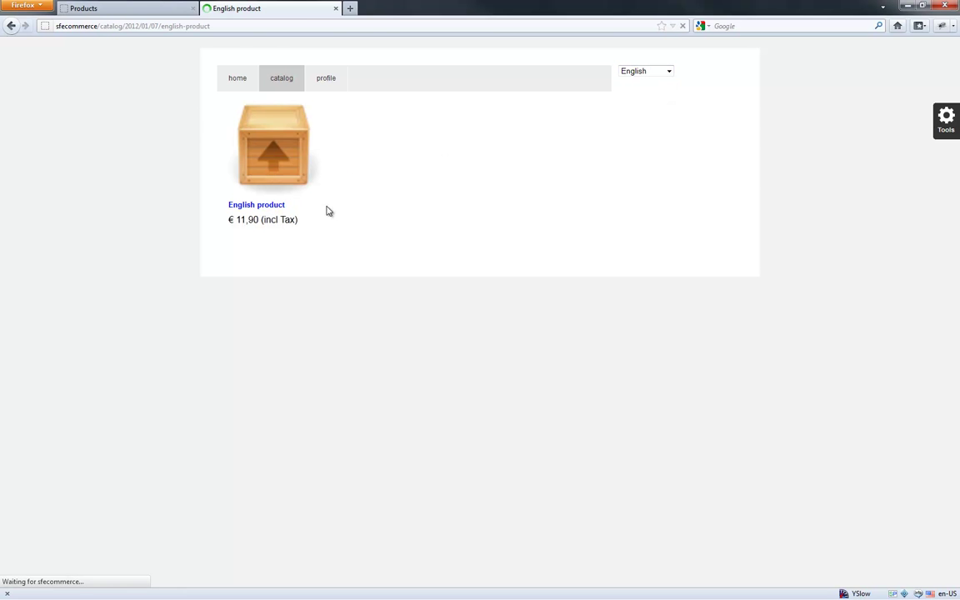
{"action": "left_click", "coordinate": [461, 194]}
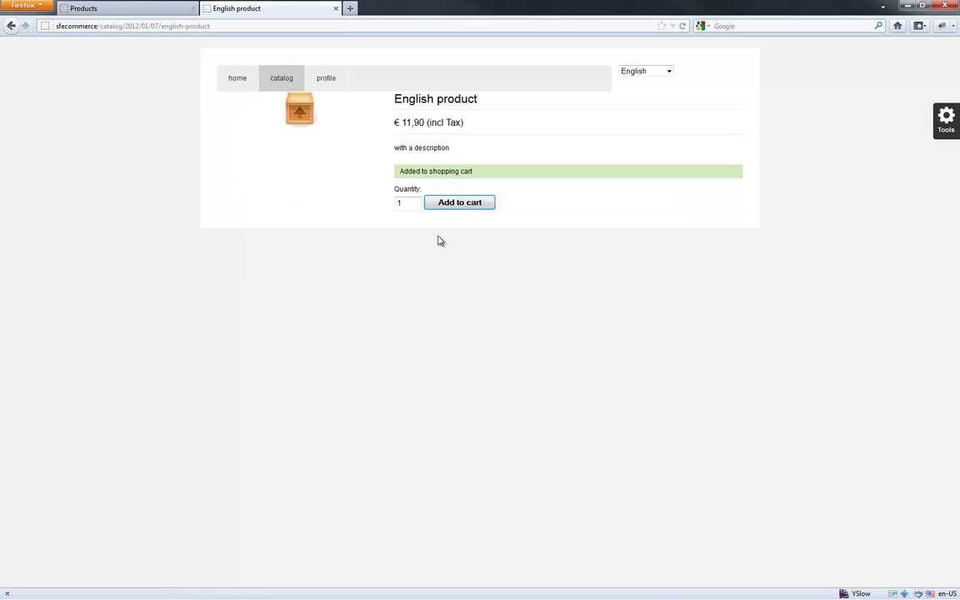
{"action": "mouse_move", "coordinate": [293, 84]}
{"action": "left_click", "coordinate": [292, 117]}
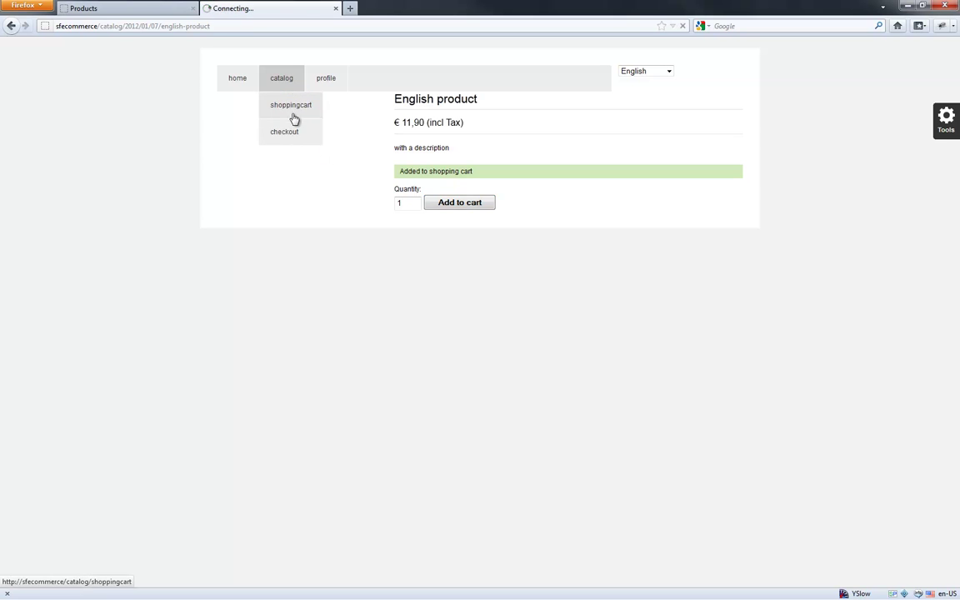
- Check out English product through shipping and payment, place the €16,90 order, and open the placed orders list
{"action": "left_click", "coordinate": [705, 289]}
{"action": "scroll", "coordinate": [375, 338], "scroll_direction": "down", "scroll_amount": 1}
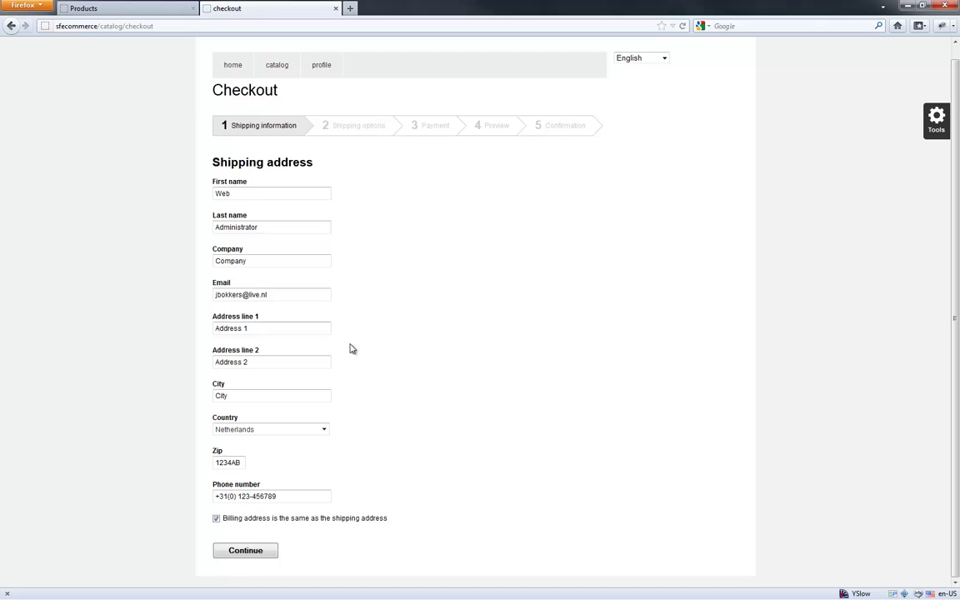
{"action": "left_click", "coordinate": [248, 551]}
{"action": "left_click", "coordinate": [268, 305]}
{"action": "left_click", "coordinate": [269, 305]}
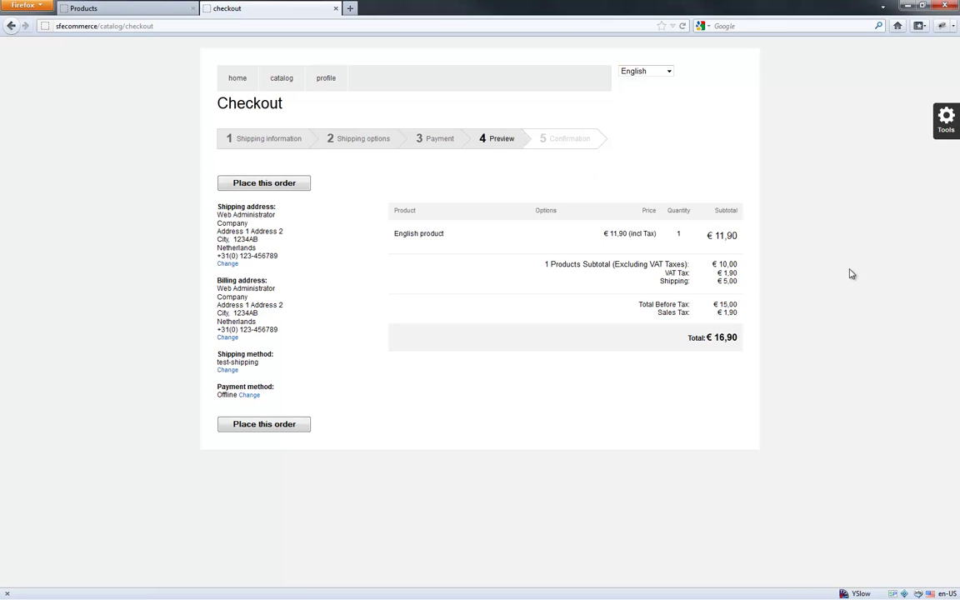
{"action": "left_click", "coordinate": [282, 426]}
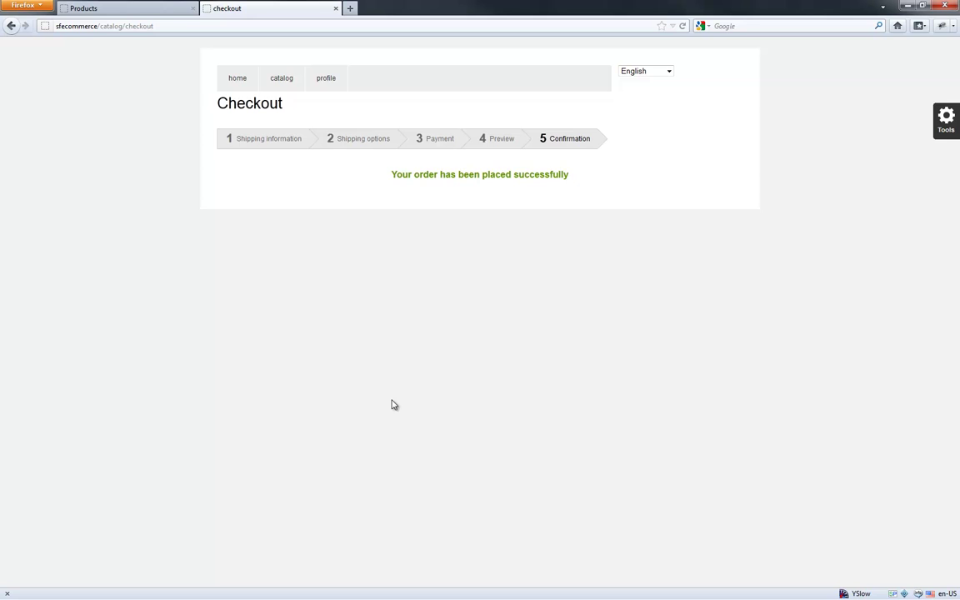
{"action": "mouse_move", "coordinate": [343, 90]}
{"action": "left_click", "coordinate": [332, 109]}
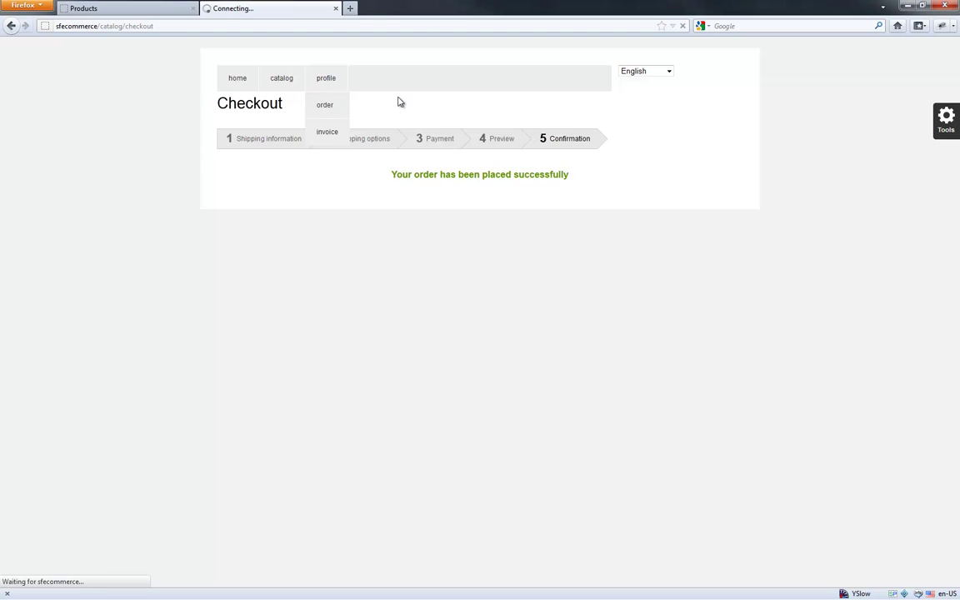